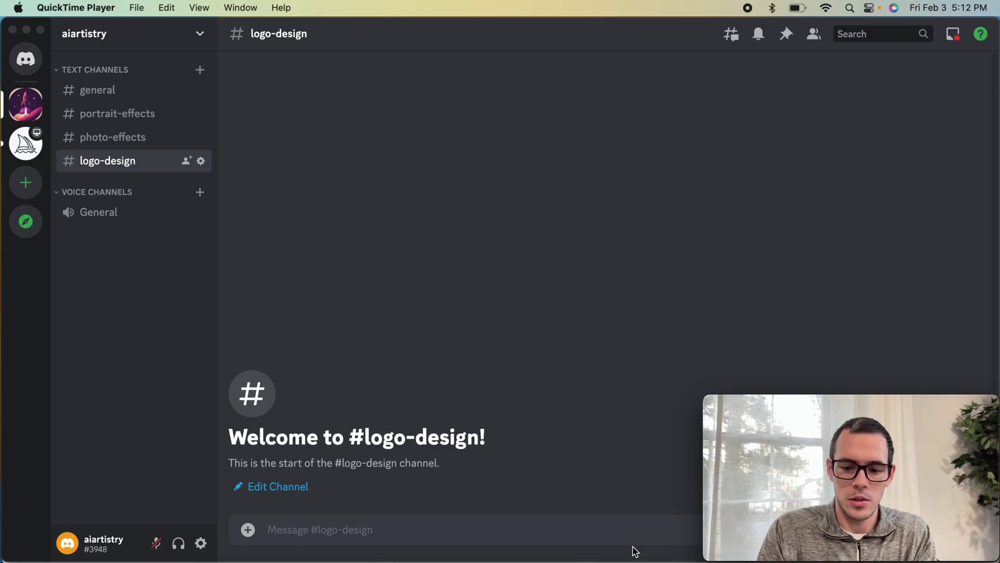
- Submit the /imagine prompt 'logo design for a tow truck company called tropical towing, minimalist, modern'
{"action": "left_click", "coordinate": [550, 542]}
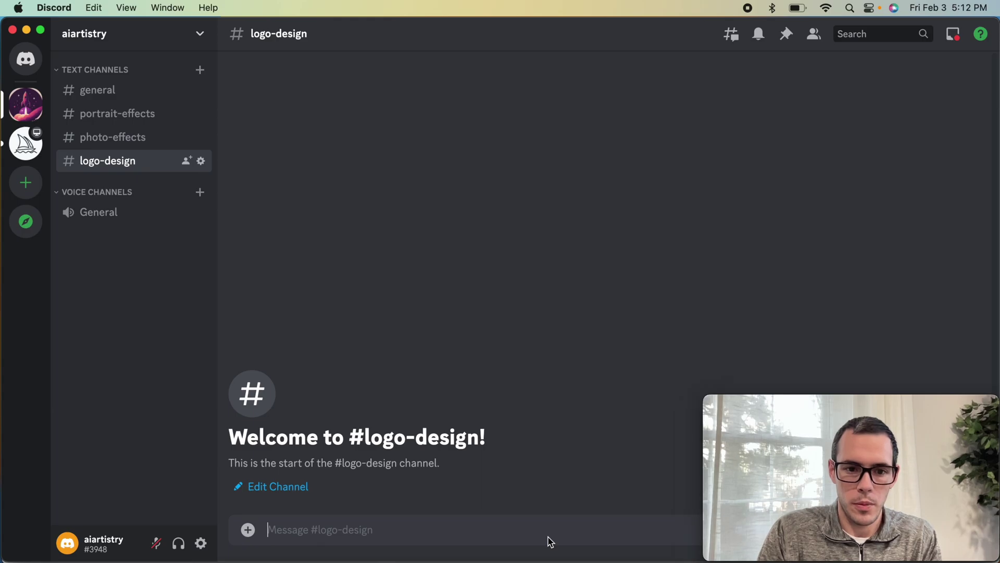
{"action": "type", "text": "/im"}
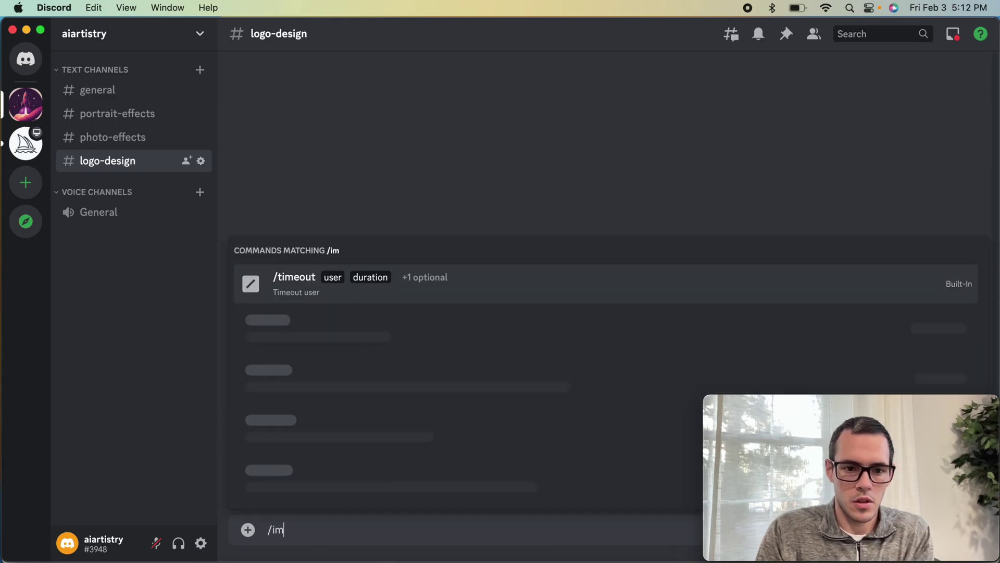
{"action": "type", "text": "agine"}
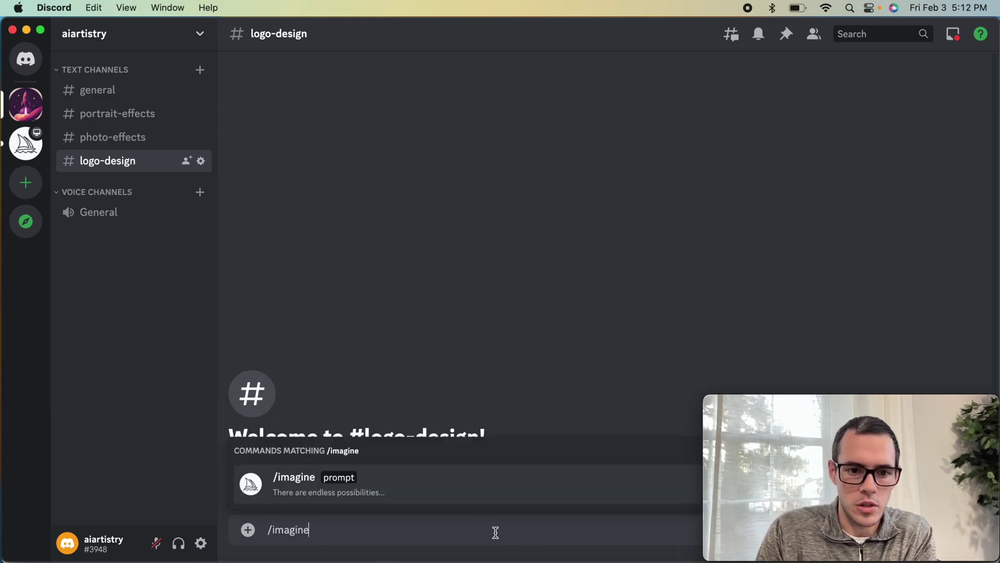
{"action": "left_click", "coordinate": [442, 492]}
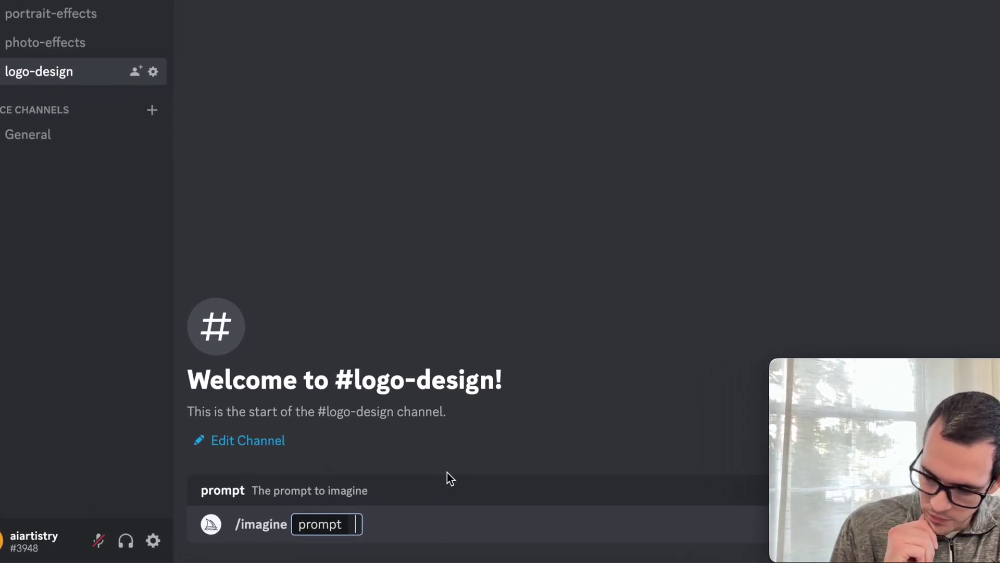
{"action": "type", "text": "log"}
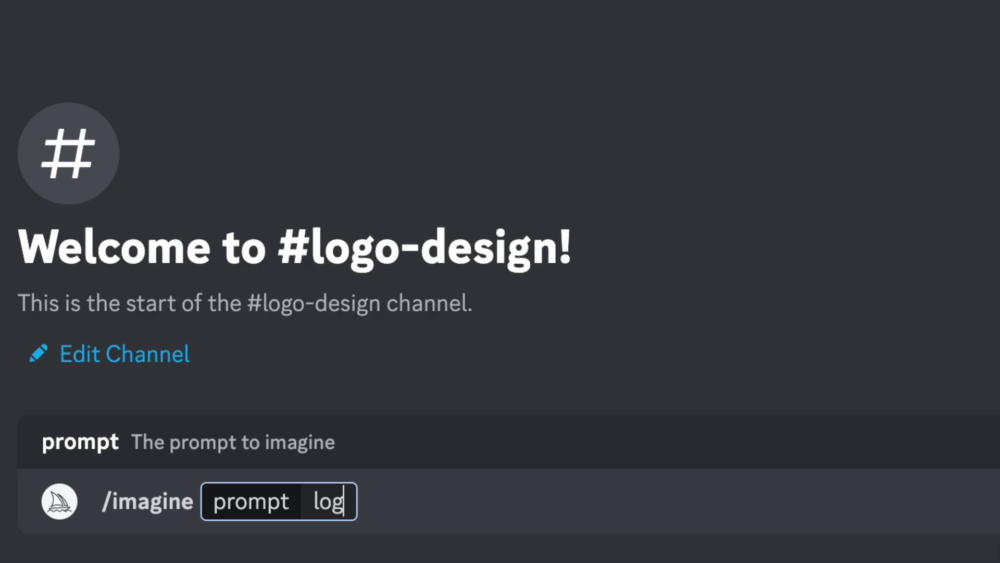
{"action": "type", "text": "o design"}
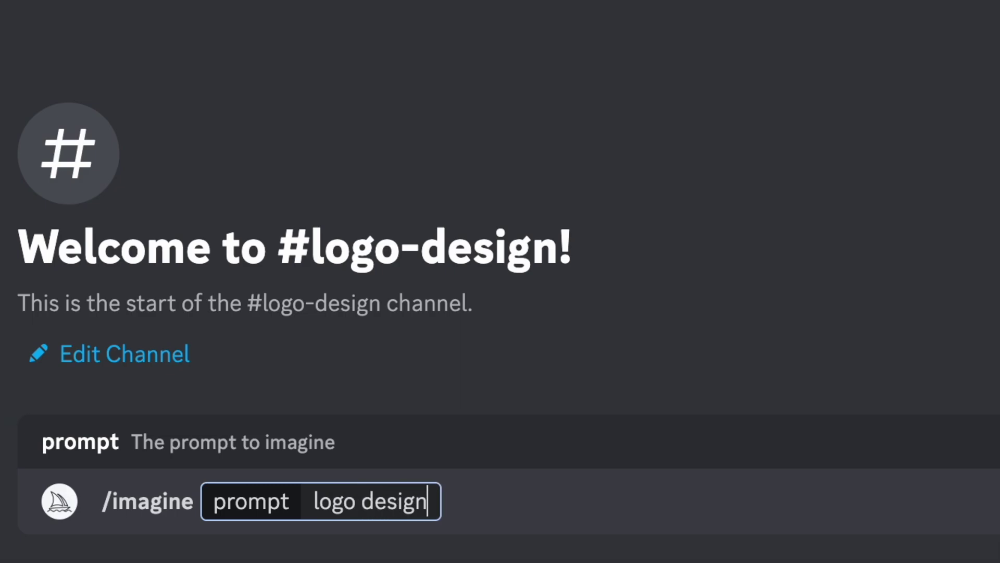
{"action": "type", "text": " for a to"}
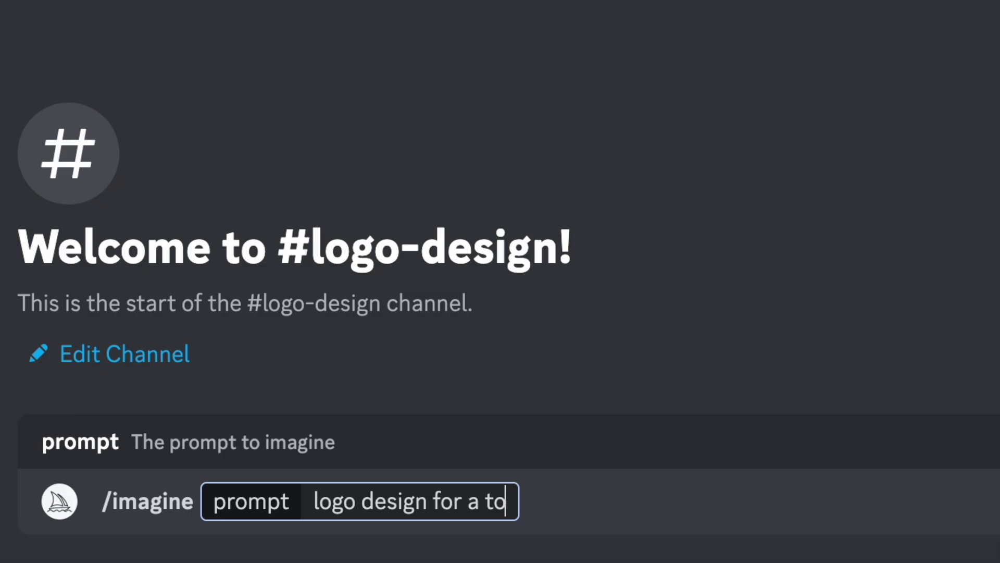
{"action": "type", "text": "wing company"}
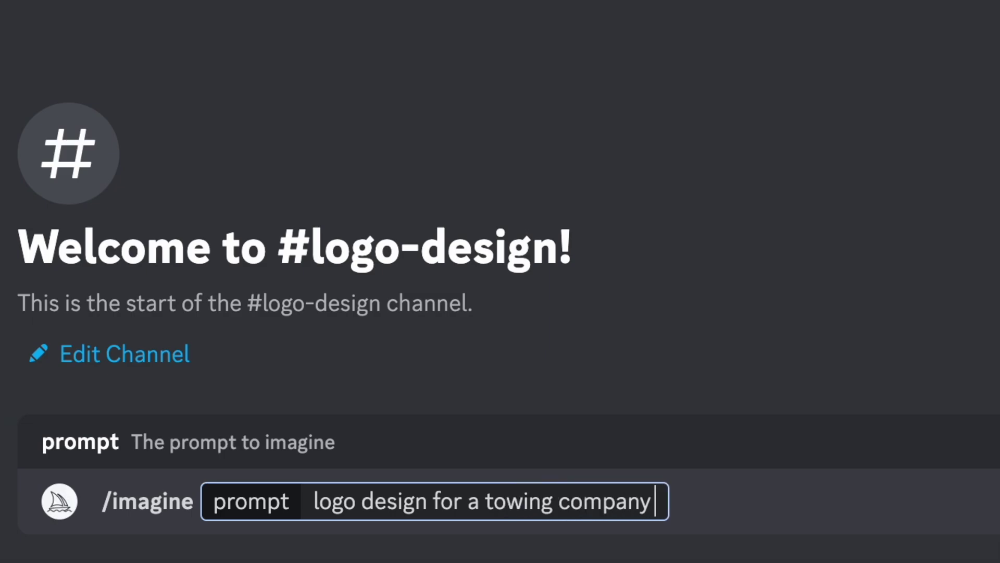
{"action": "type", "text": " called"}
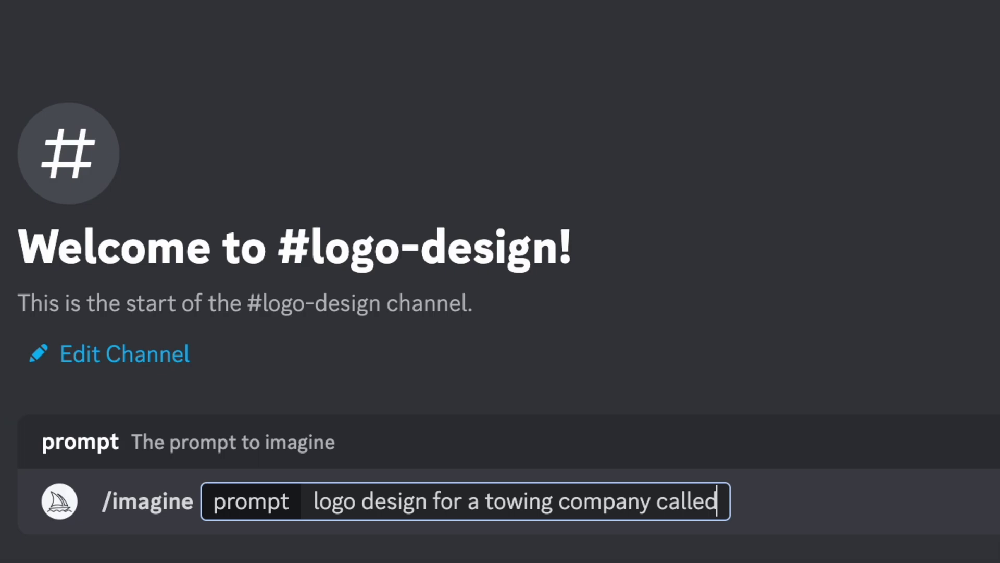
{"action": "left_click", "coordinate": [553, 508]}
{"action": "key", "text": "BackSpace"}
{"action": "key", "text": "BackSpace"}
{"action": "key", "text": "BackSpace"}
{"action": "type", "text": "truck"}
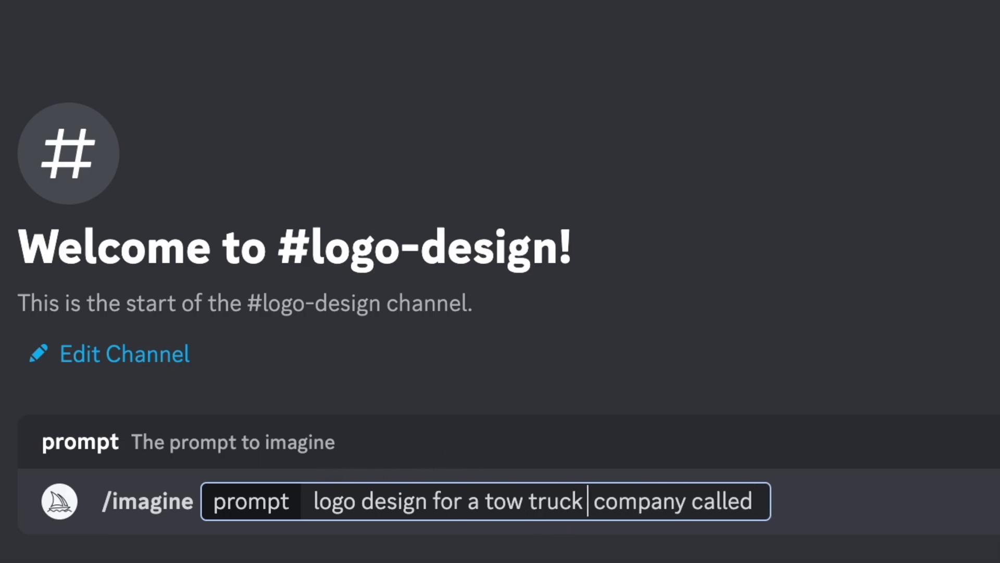
{"action": "left_click", "coordinate": [761, 505]}
{"action": "type", "text": "trop"}
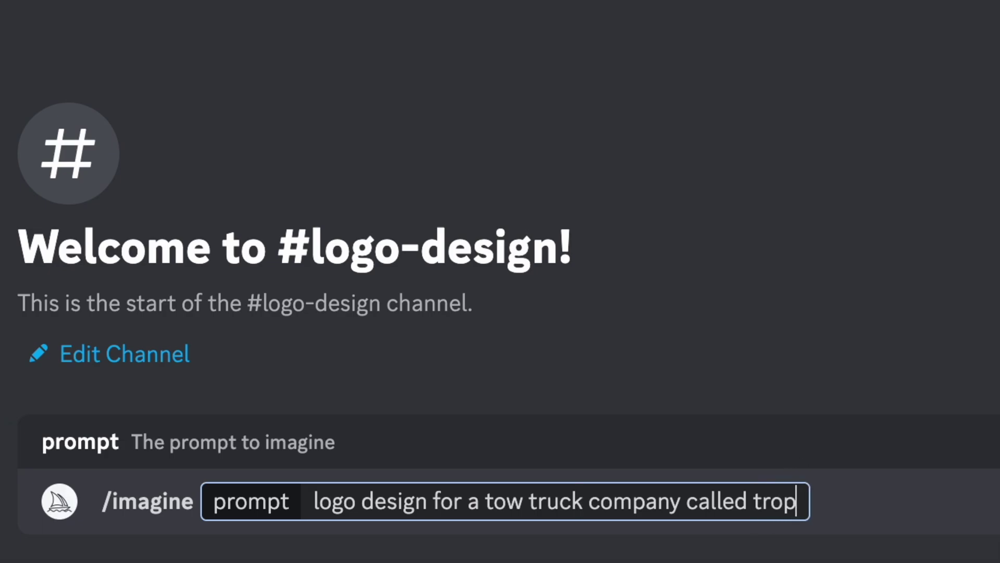
{"action": "type", "text": "ical towing,"}
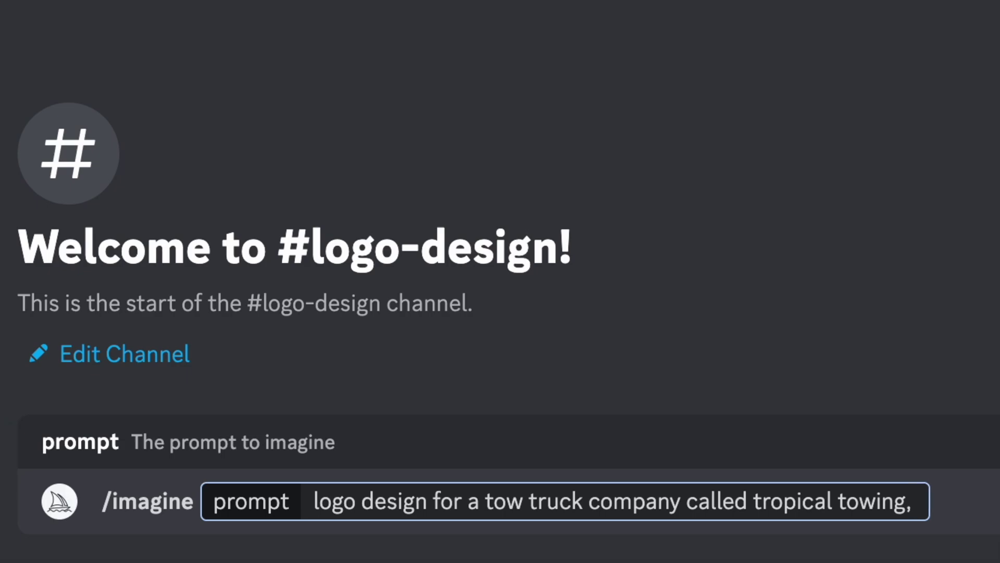
{"action": "type", "text": "mi"}
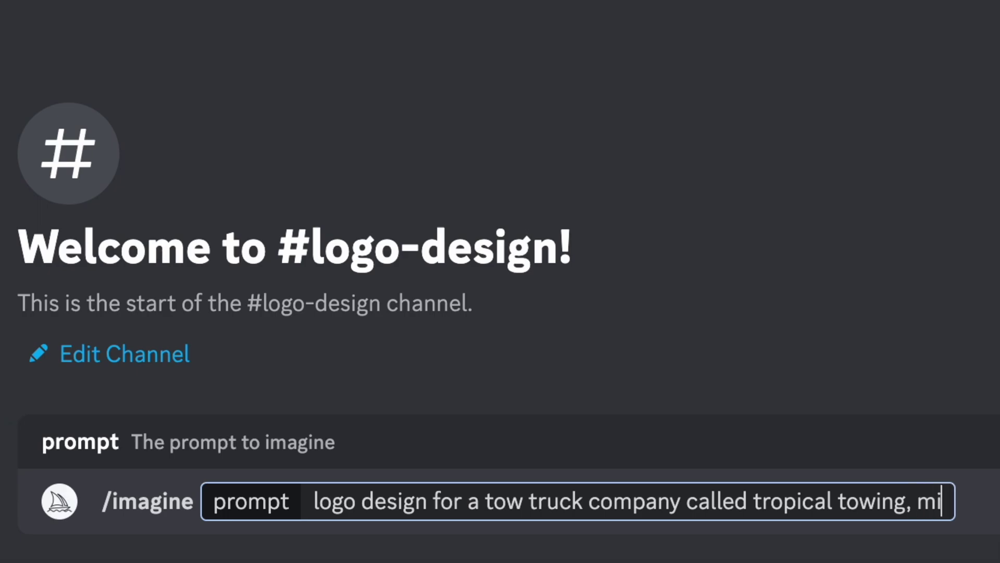
{"action": "type", "text": "nimalist, r"}
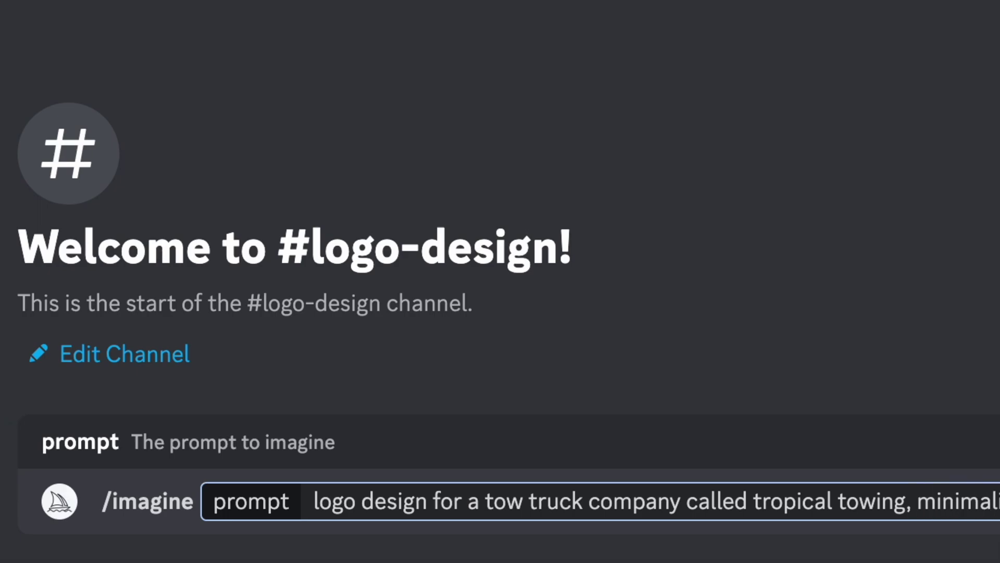
{"action": "key", "text": "Return"}
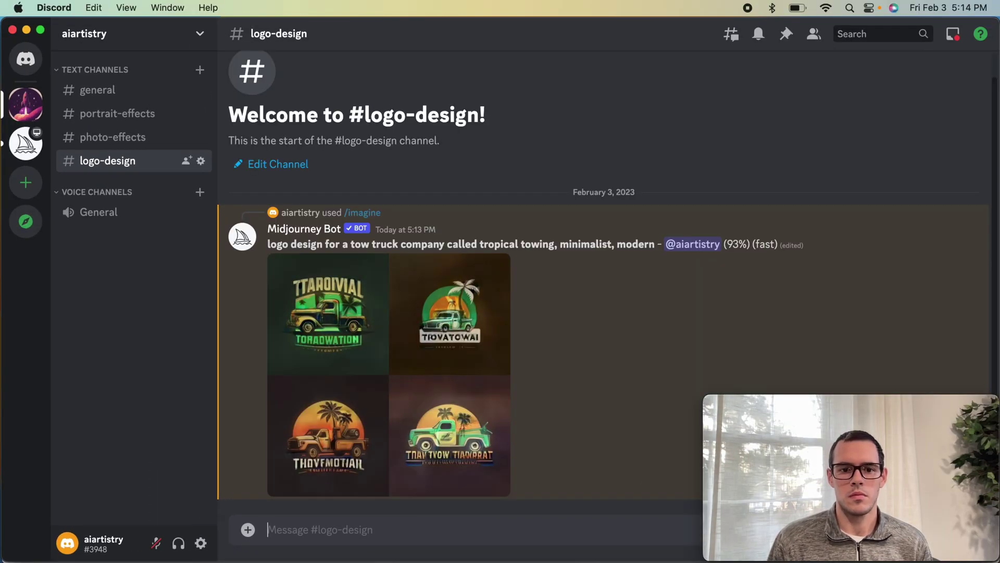
{"action": "left_click", "coordinate": [371, 272]}
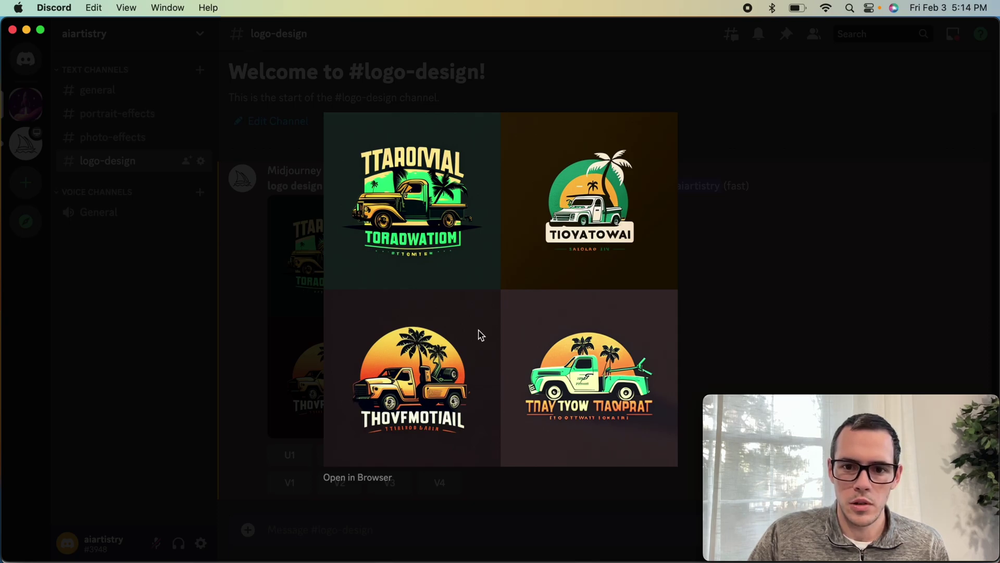
{"action": "left_click", "coordinate": [745, 287]}
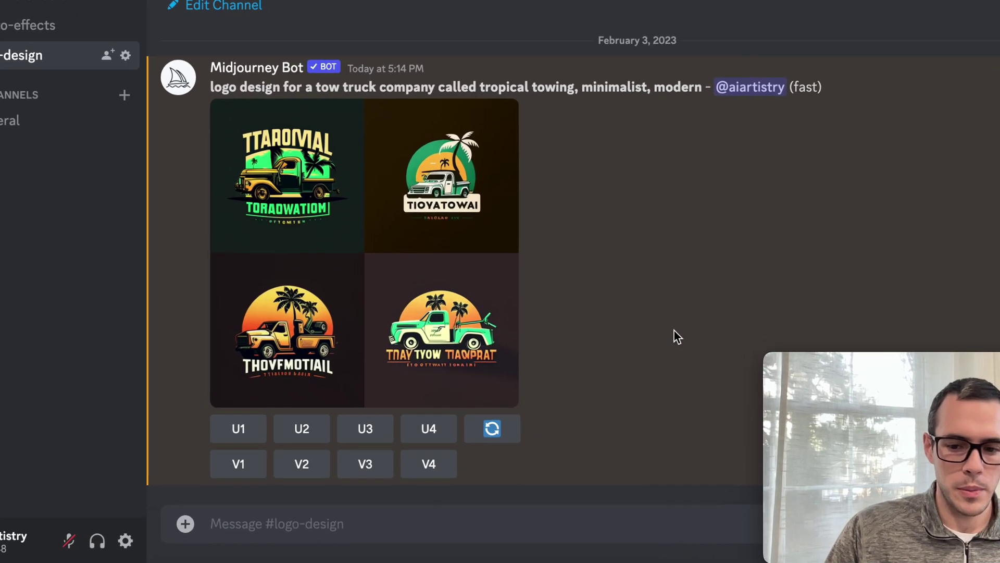
{"action": "type", "text": "--no"}
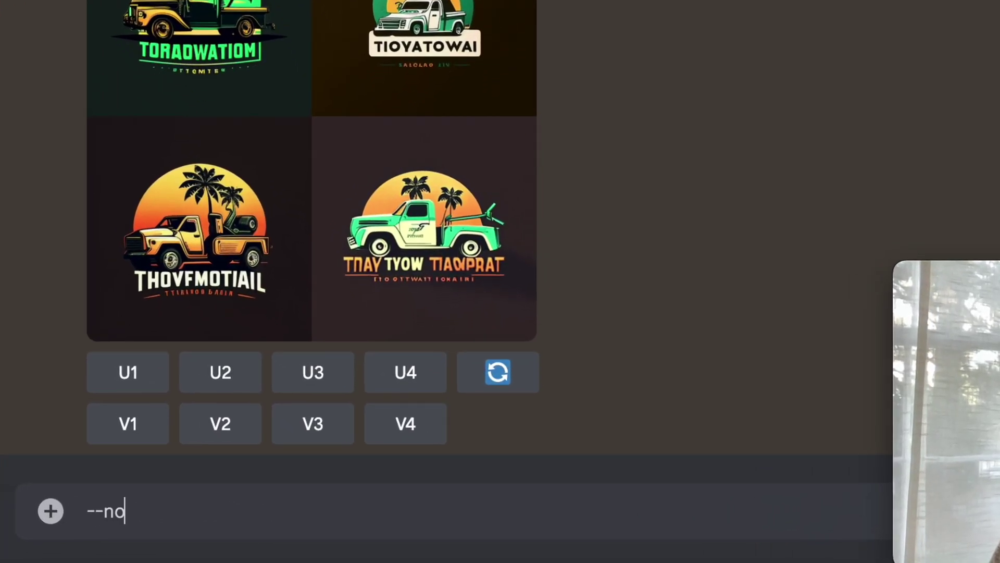
{"action": "type", "text": " text"}
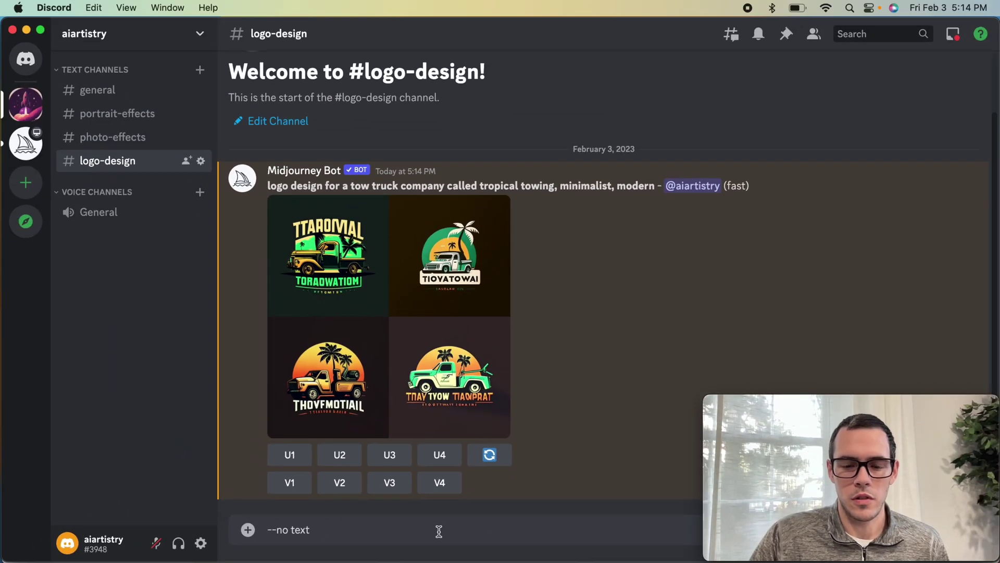
{"action": "key", "text": "alt+shift+Left"}
{"action": "key", "text": "alt+shift+Left"}
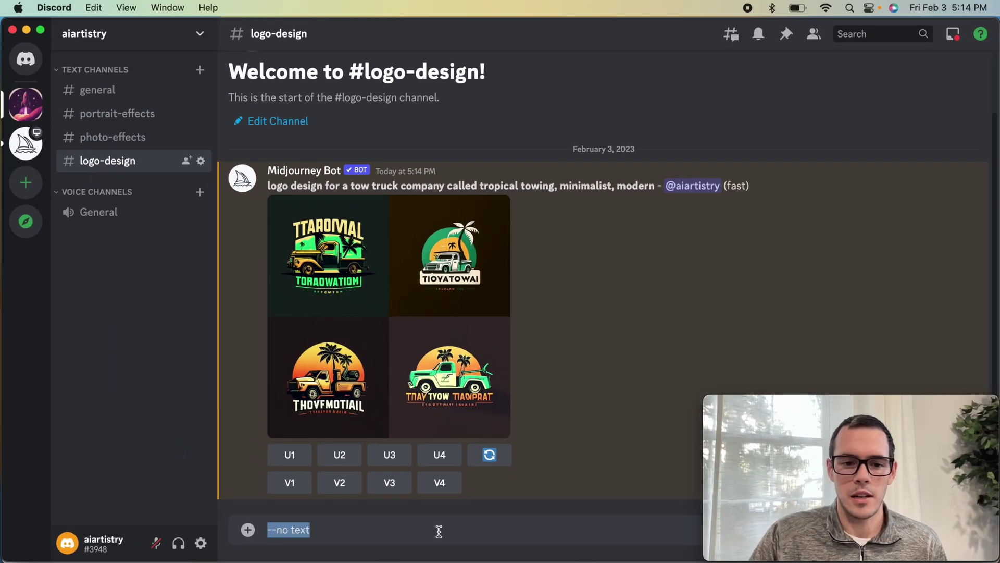
{"action": "key", "text": "BackSpace"}
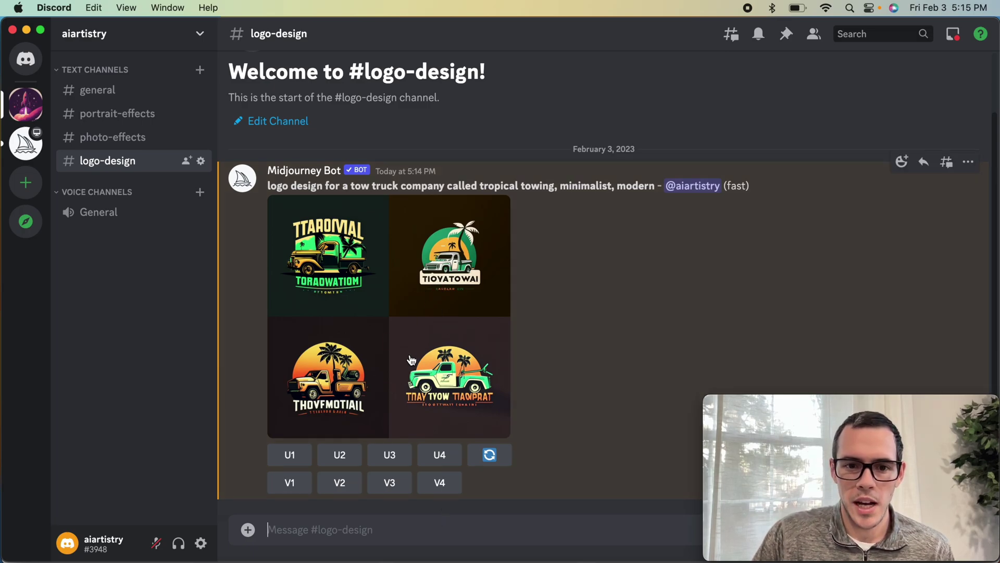
{"action": "left_click", "coordinate": [376, 298]}
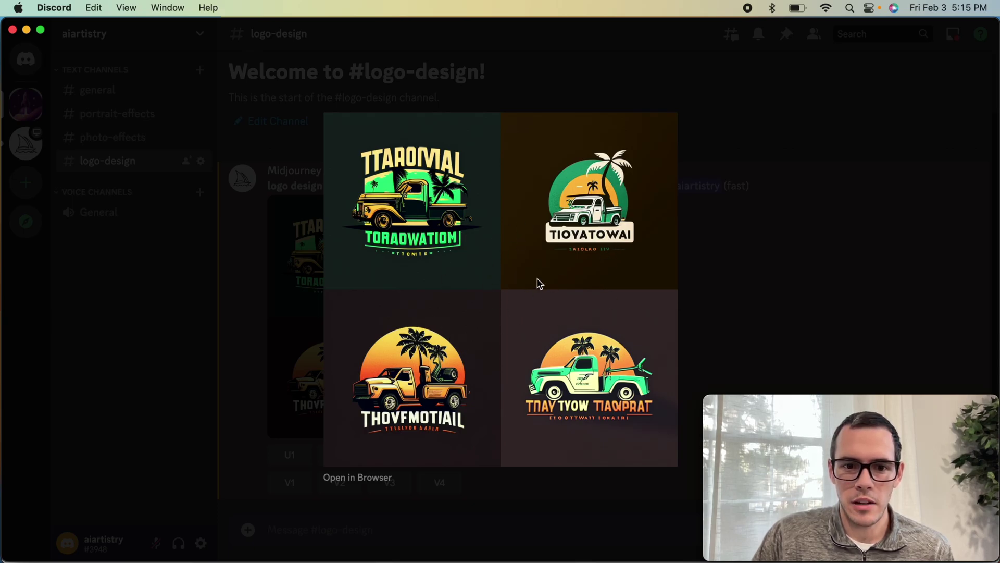
{"action": "left_click", "coordinate": [709, 267]}
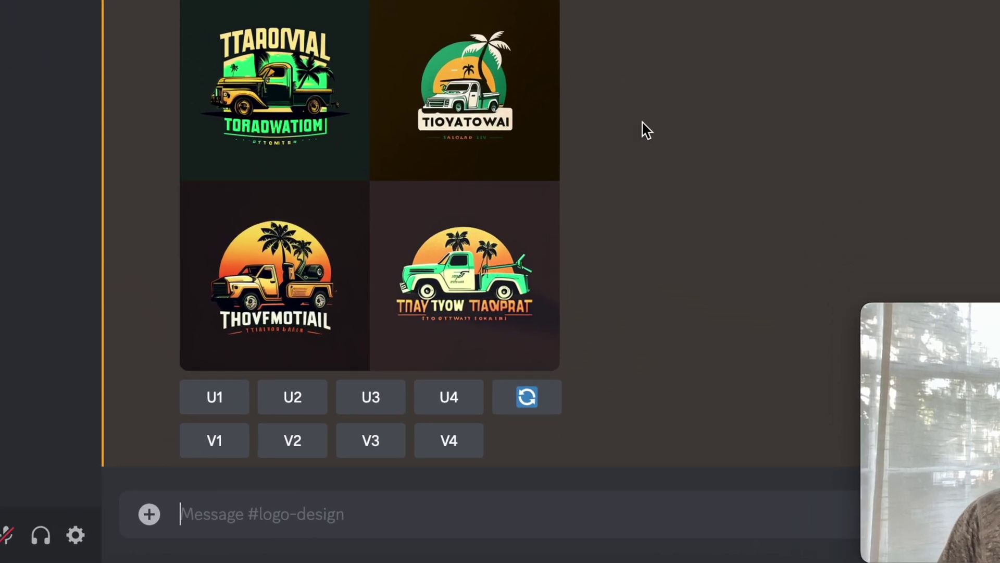
- Send the /imagine prompt 'logo design for a tow truck company, minimalist, flat, modern, vector, 2d'
{"action": "type", "text": "/imagine"}
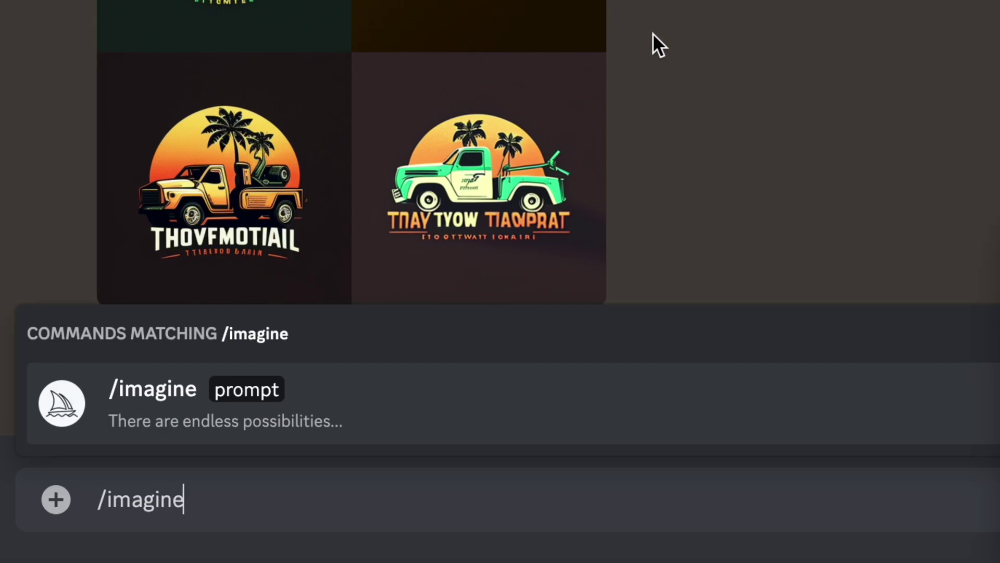
{"action": "left_click", "coordinate": [540, 400]}
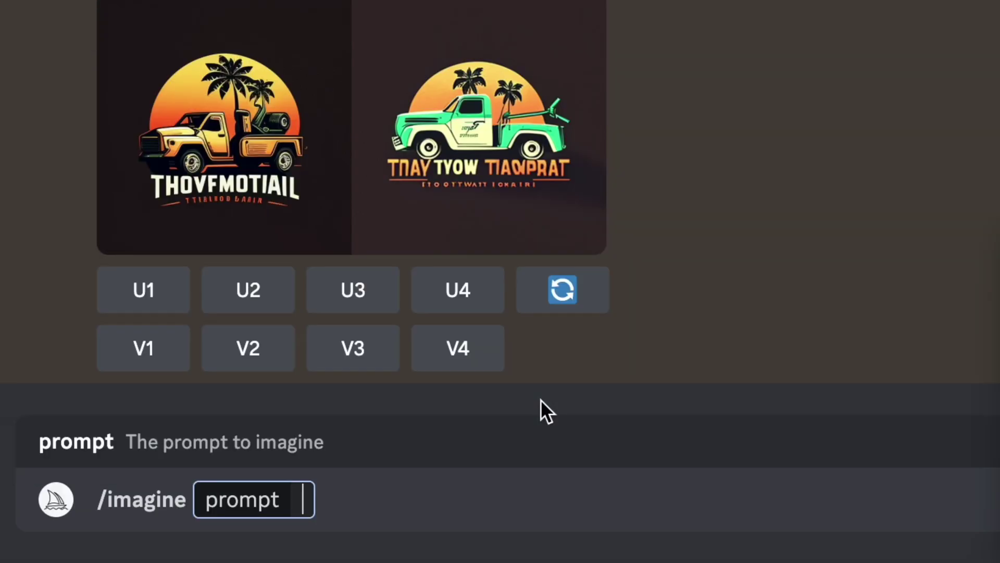
{"action": "type", "text": "logo"}
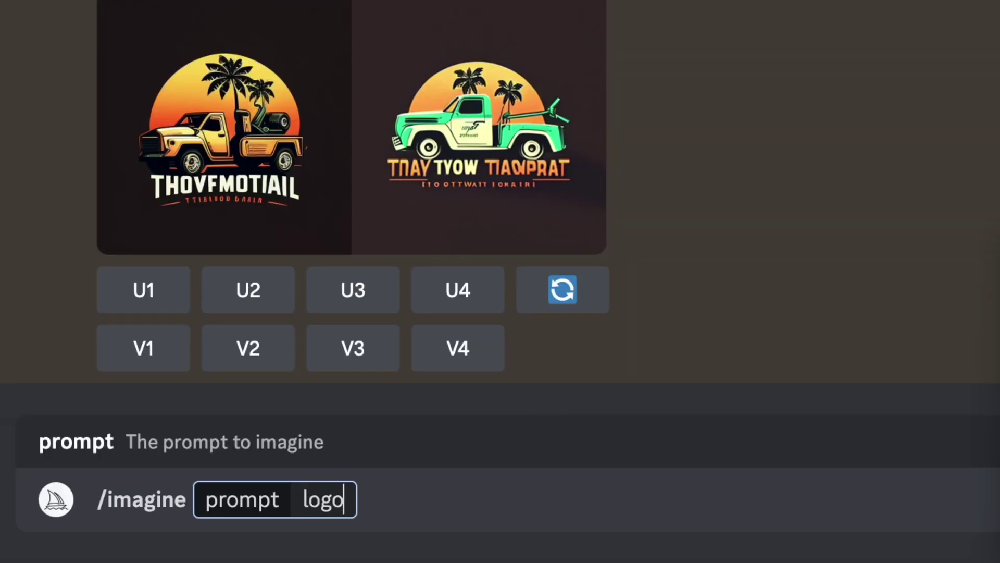
{"action": "type", "text": " design for a "}
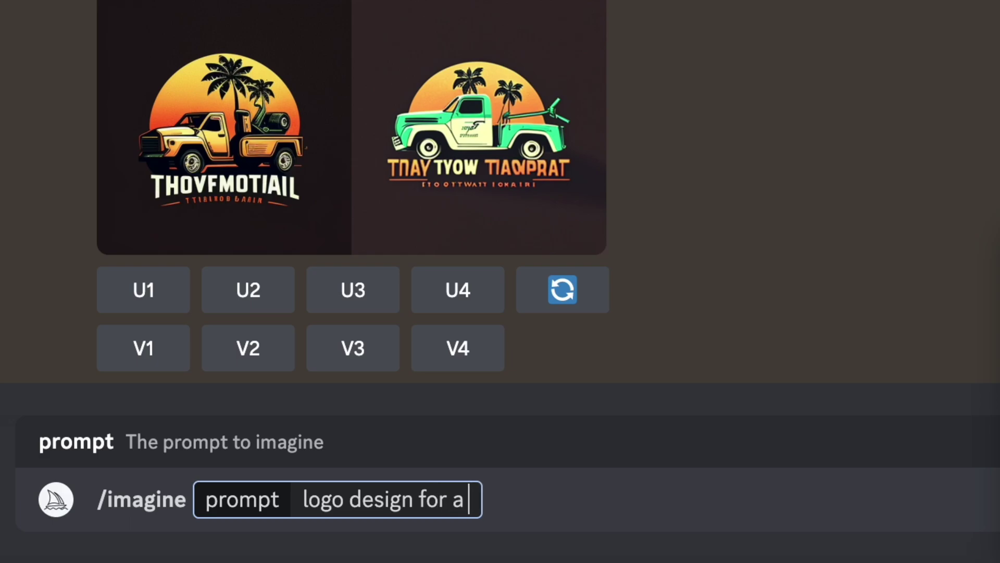
{"action": "type", "text": "tow truck oc"}
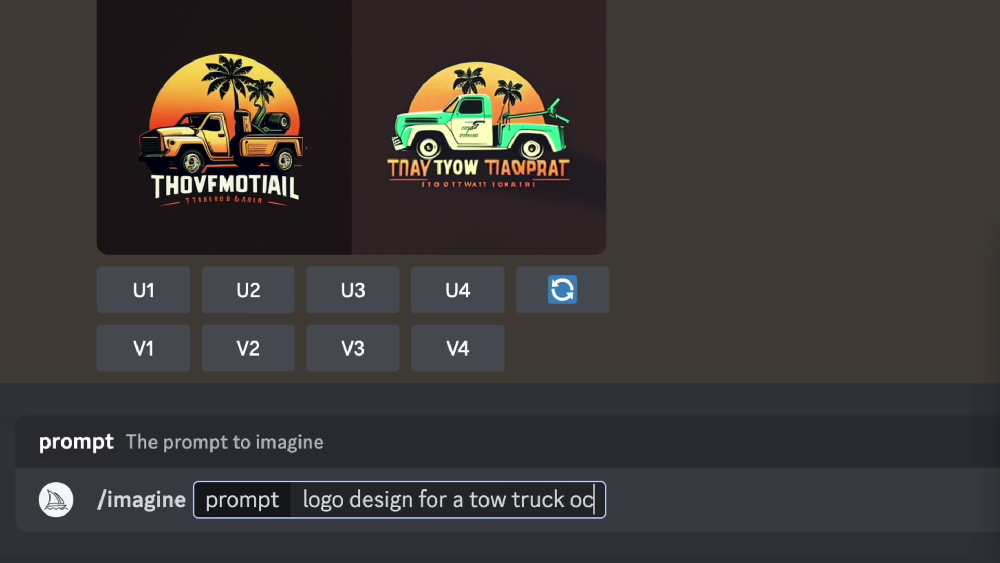
{"action": "key", "text": "BackSpace"}
{"action": "key", "text": "BackSpace"}
{"action": "type", "text": "company, "}
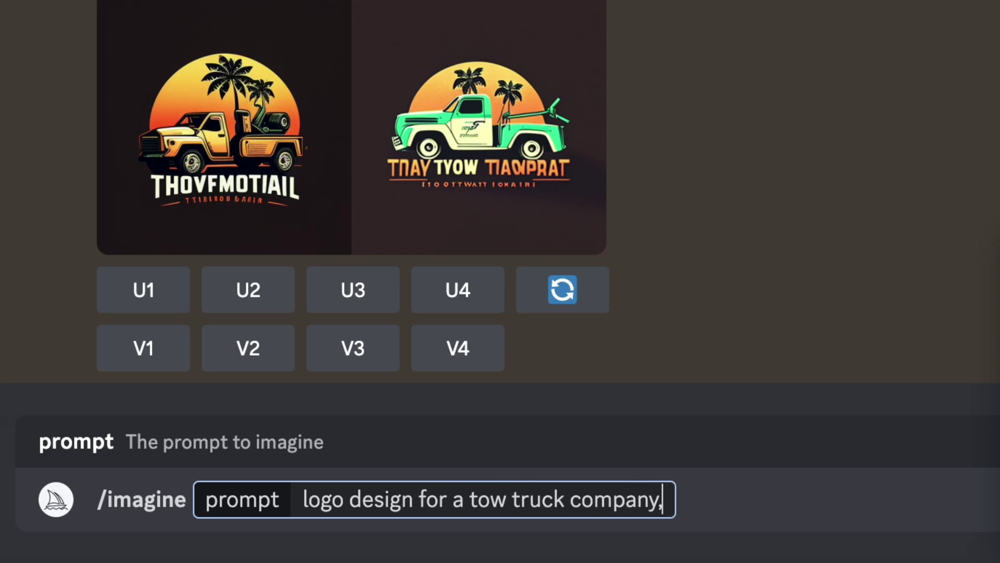
{"action": "type", "text": "min"}
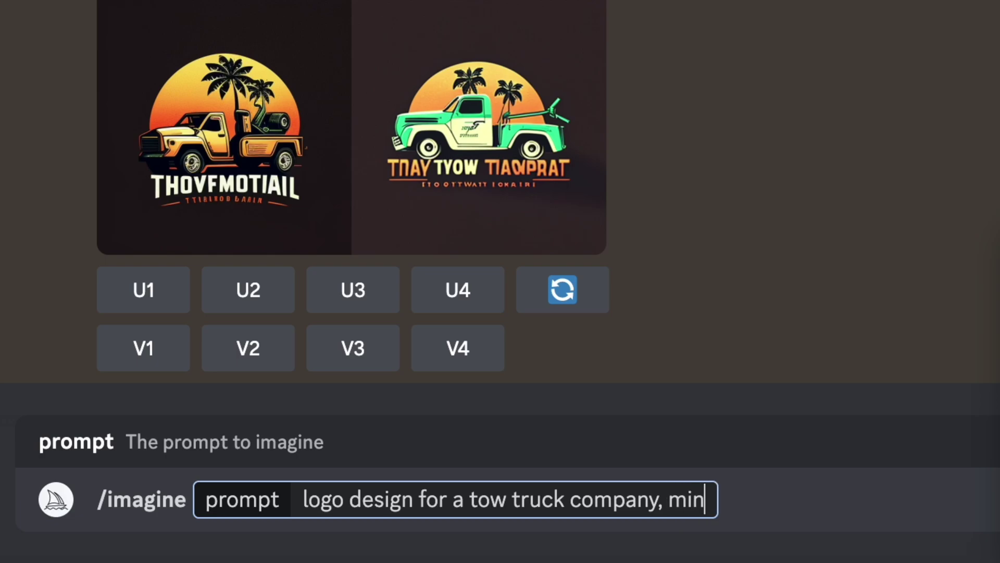
{"action": "type", "text": "imalist, flat, "}
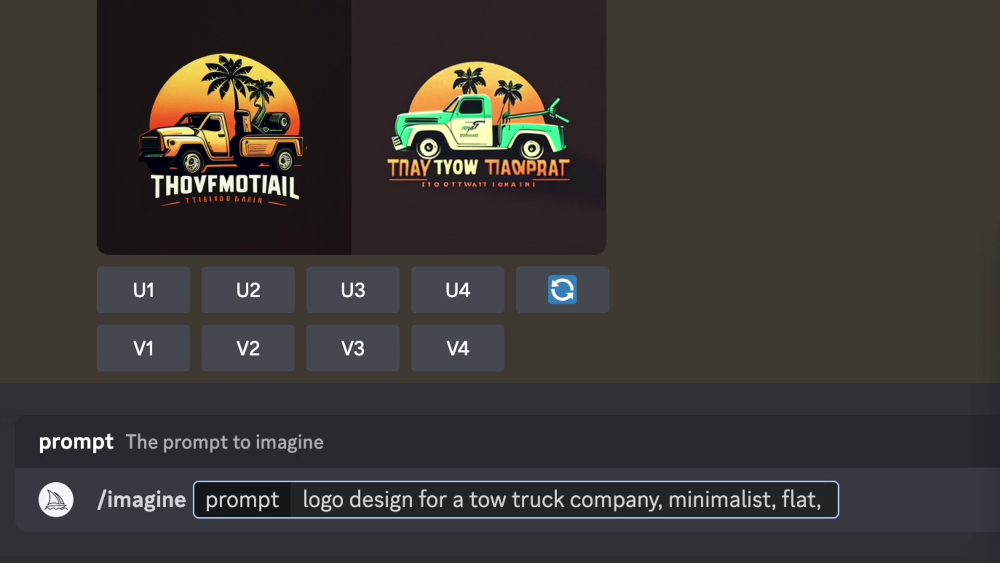
{"action": "type", "text": "modern, vec"}
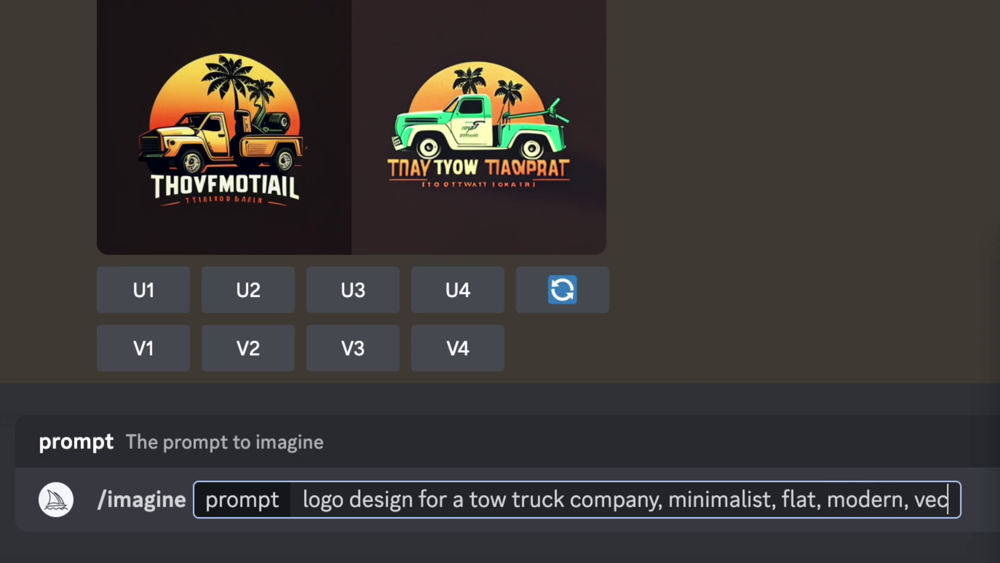
{"action": "type", "text": "tor, 2d"}
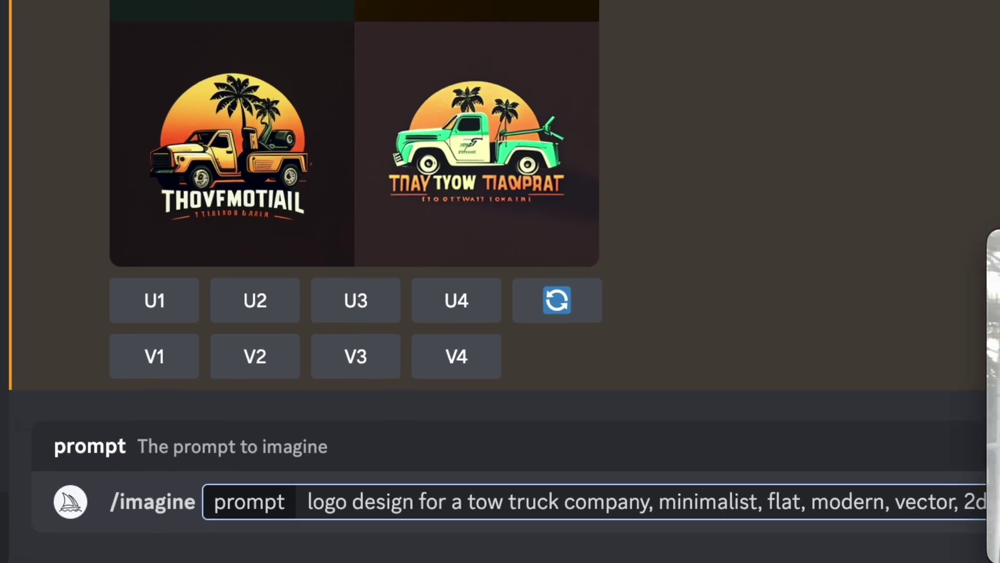
{"action": "key", "text": "Return"}
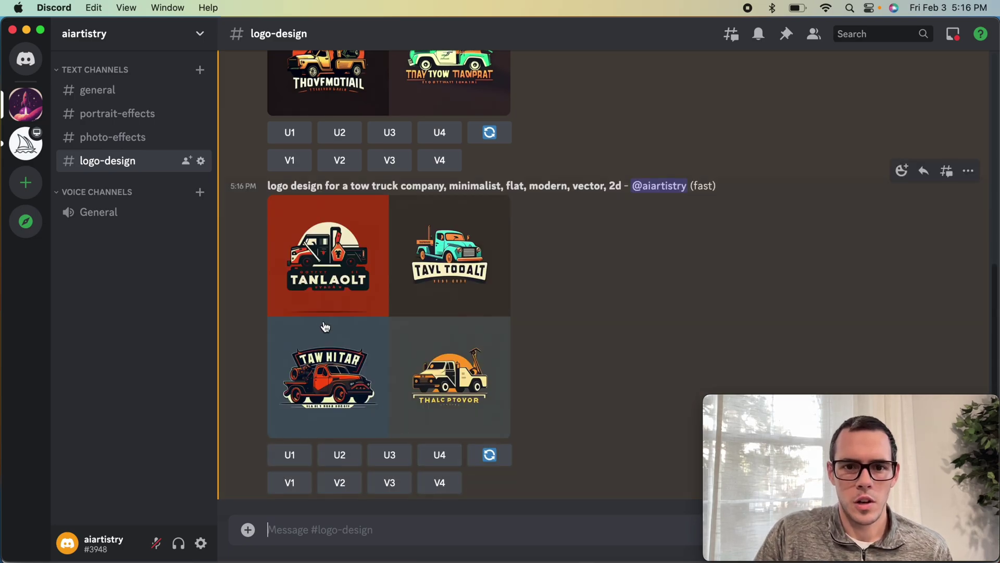
{"action": "left_click", "coordinate": [386, 287]}
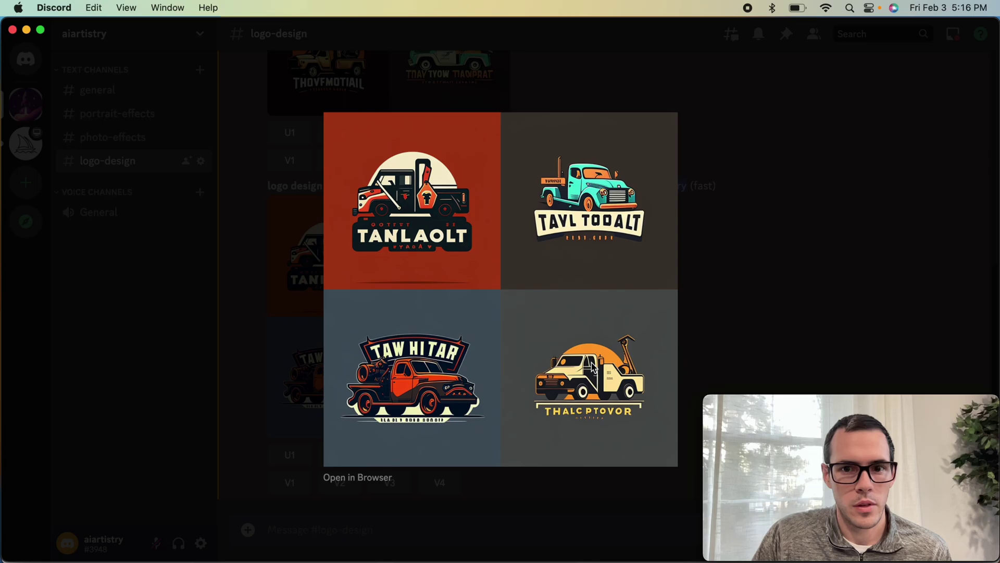
{"action": "left_click", "coordinate": [717, 320]}
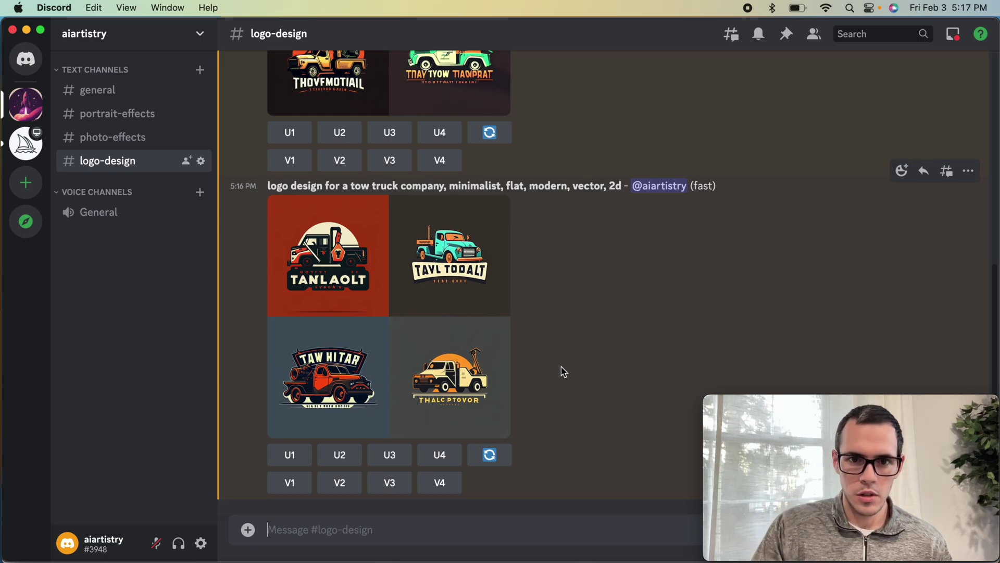
{"action": "scroll", "coordinate": [542, 336], "scroll_direction": "up", "scroll_amount": 5}
{"action": "scroll", "coordinate": [413, 290], "scroll_direction": "down", "scroll_amount": 5}
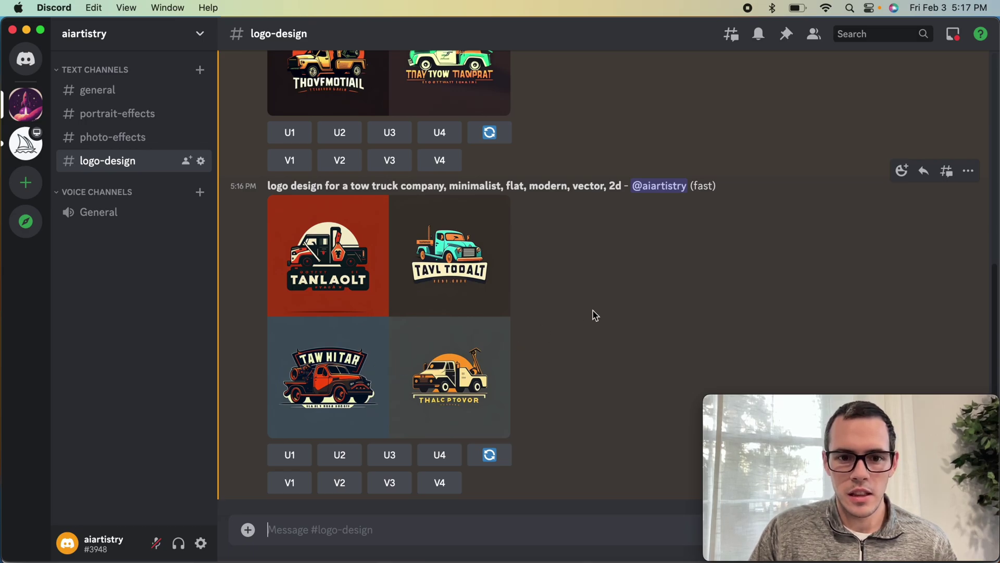
{"action": "scroll", "coordinate": [595, 316], "scroll_direction": "up", "scroll_amount": 8}
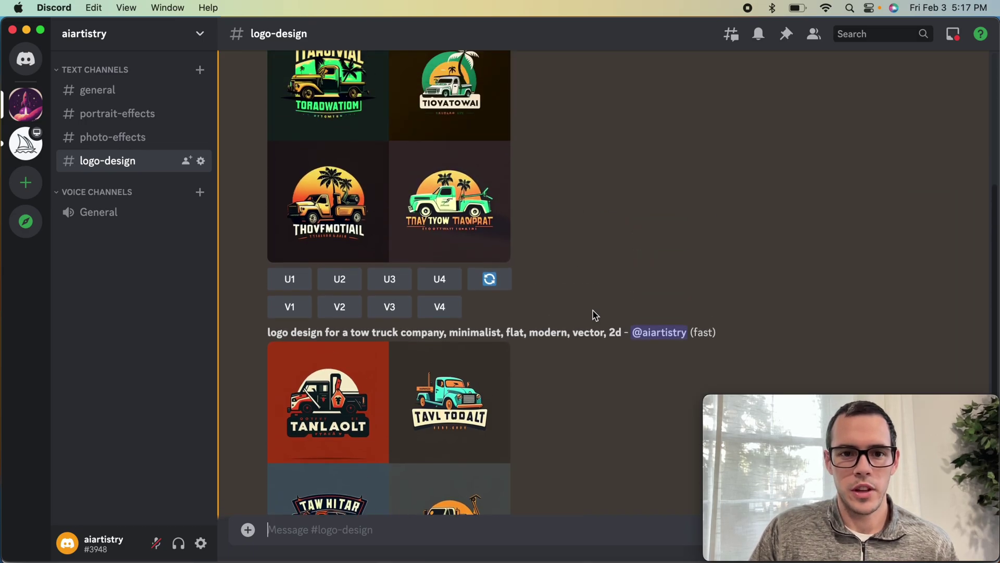
{"action": "scroll", "coordinate": [596, 315], "scroll_direction": "down", "scroll_amount": 8}
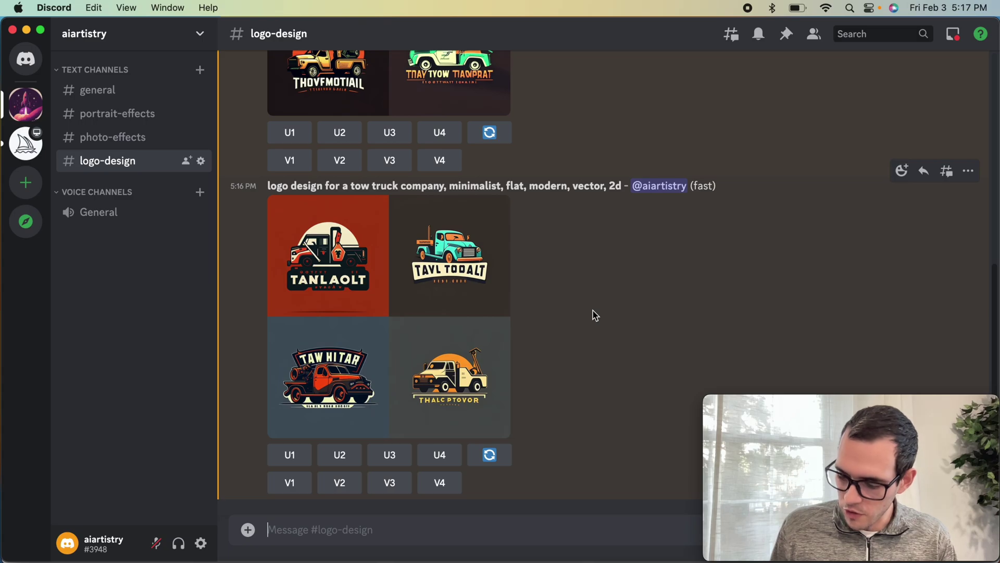
- Send the /imagine prompt 'logo design for a car dealership, flat, minimalist, icon, vector, black and white'
{"action": "type", "text": "/"}
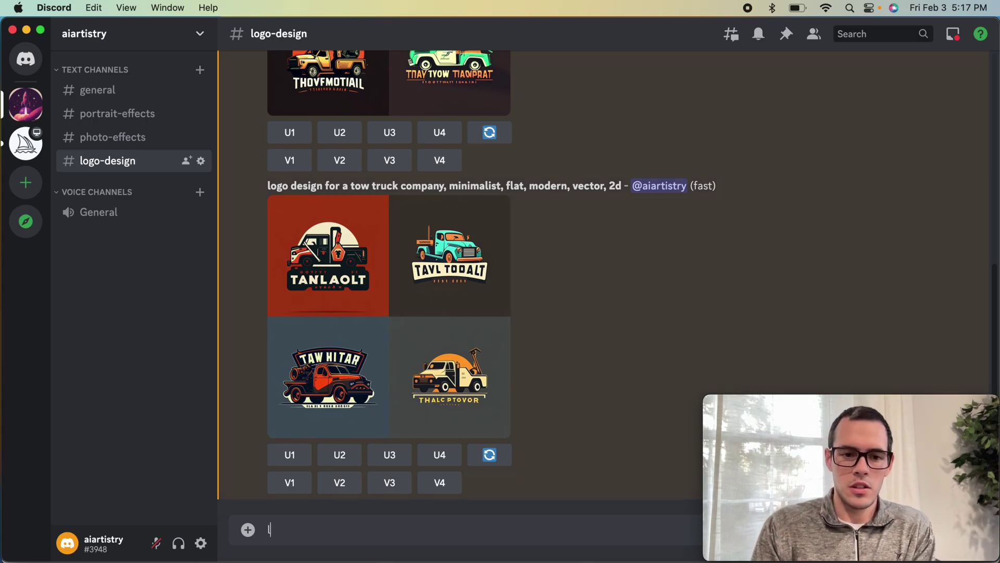
{"action": "key", "text": "BackSpace"}
{"action": "type", "text": "/imagine"}
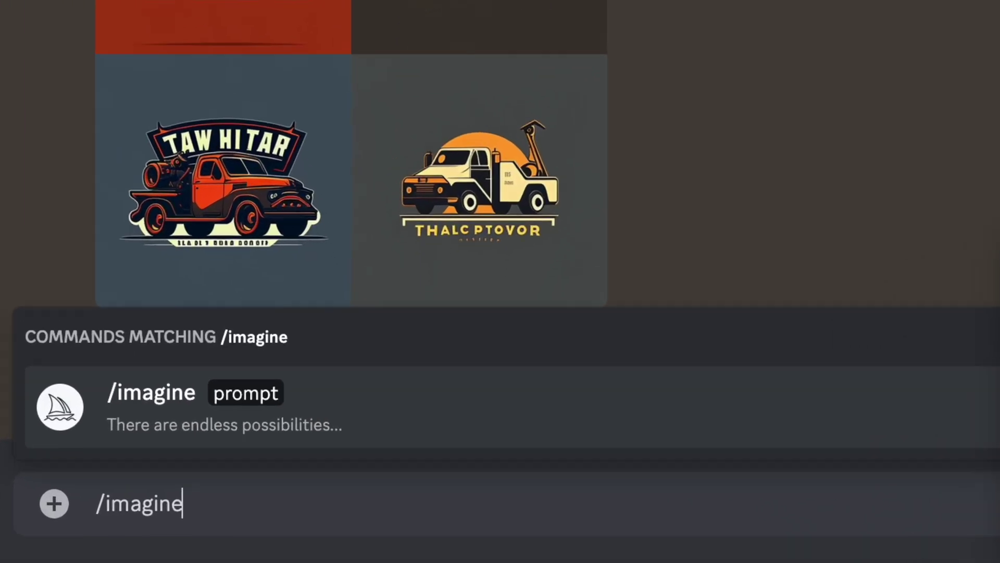
{"action": "left_click", "coordinate": [518, 411]}
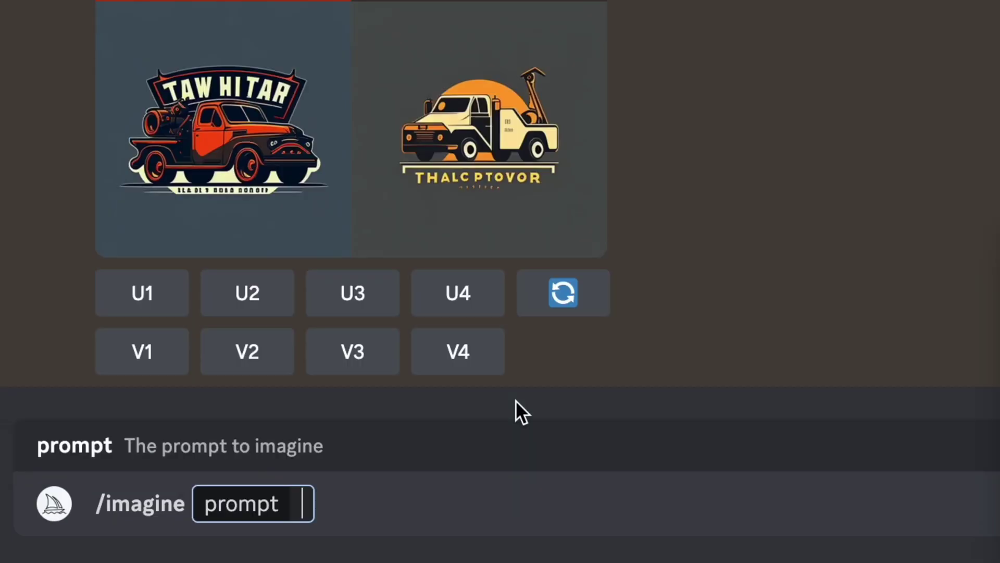
{"action": "type", "text": "logo des"}
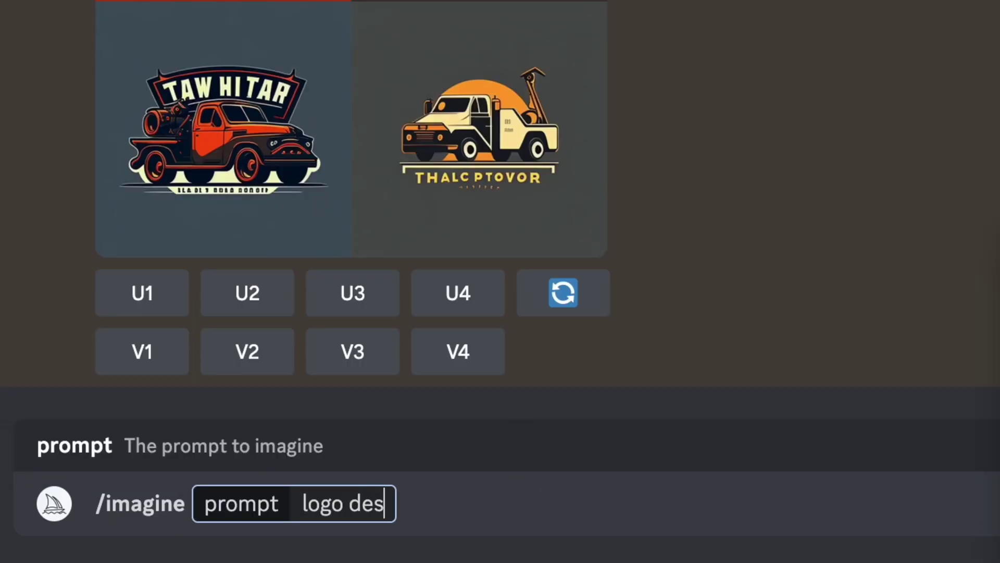
{"action": "type", "text": "ign for a car"}
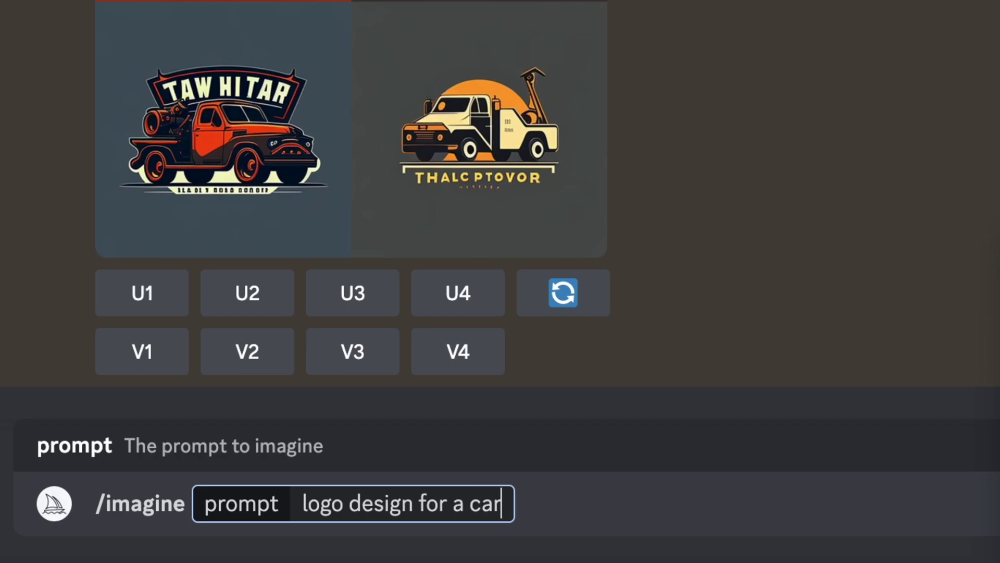
{"action": "type", "text": " deal"}
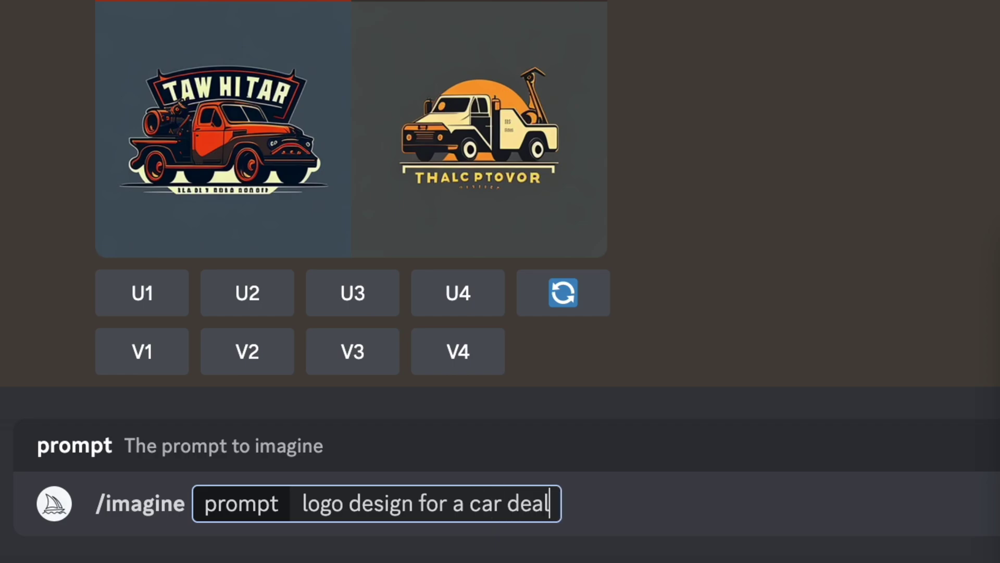
{"action": "type", "text": "ership"}
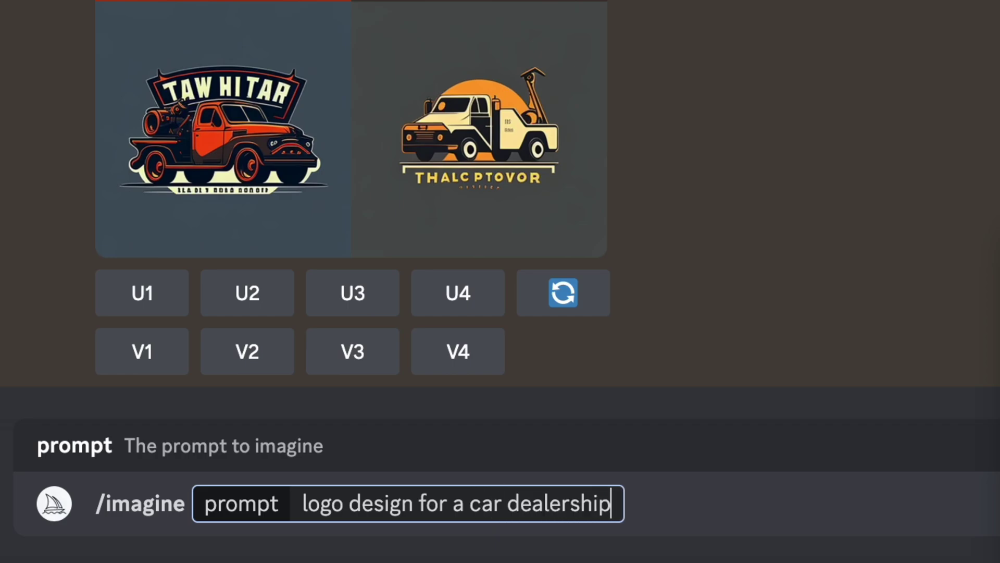
{"action": "type", "text": ", flat, "}
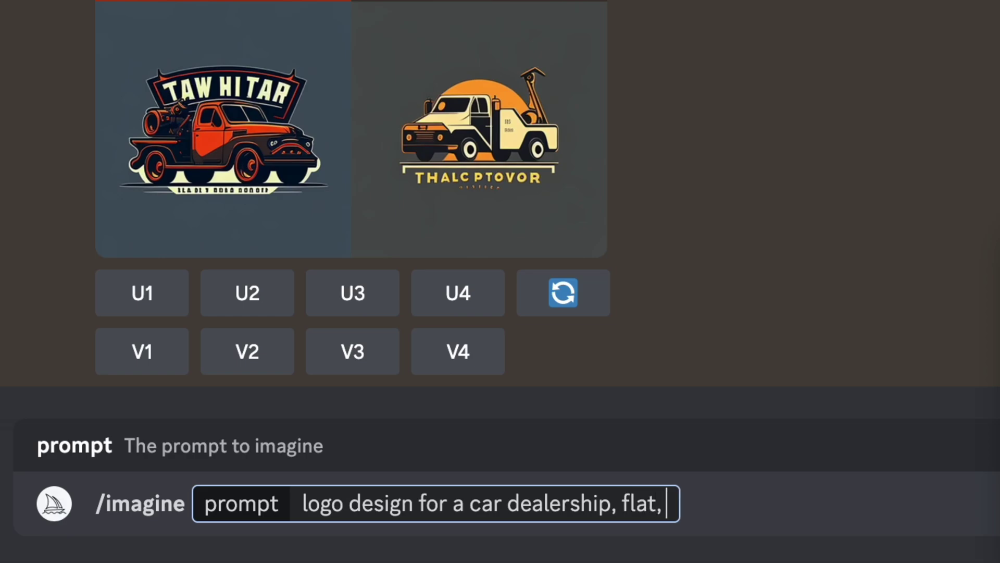
{"action": "type", "text": "minimalist, i"}
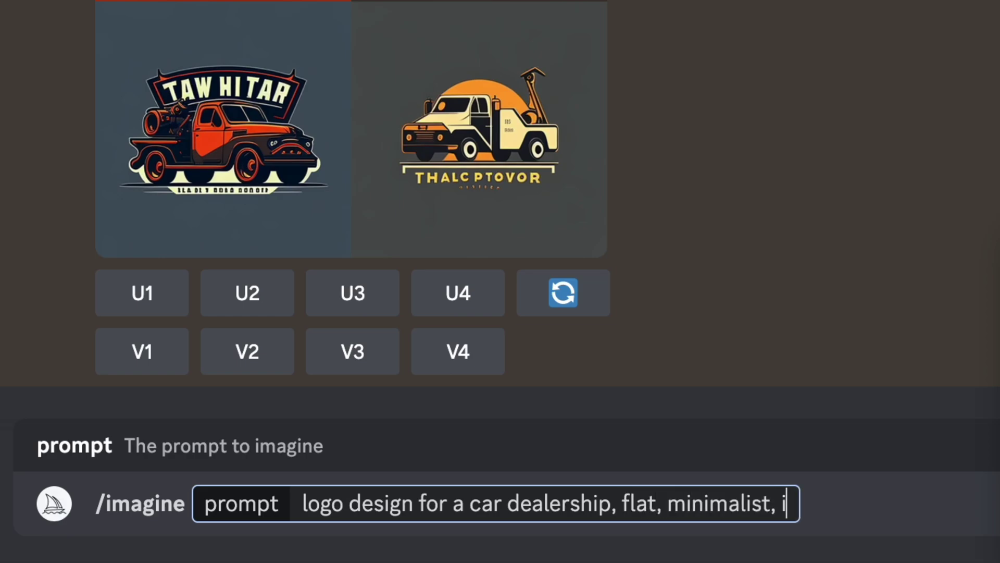
{"action": "type", "text": "con, "}
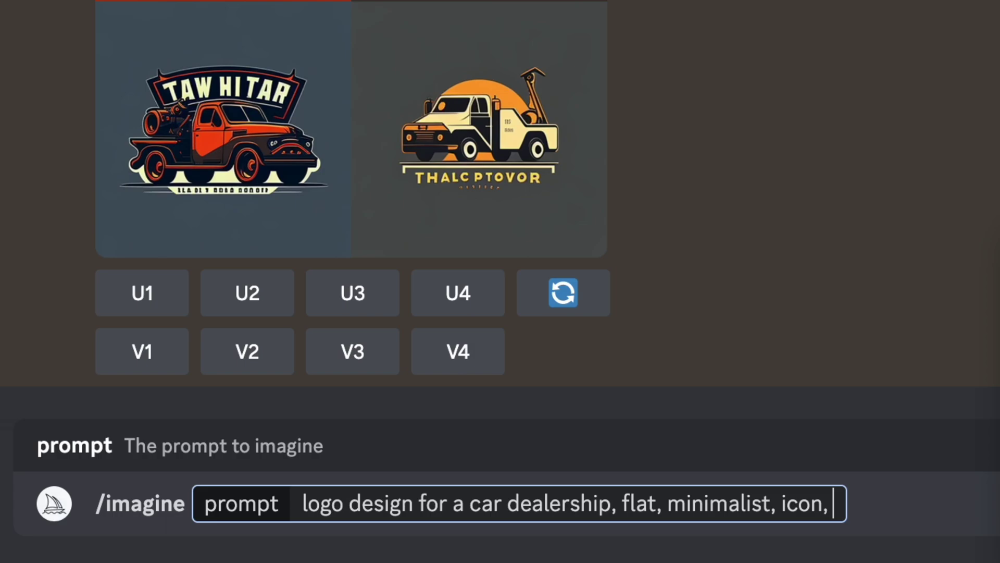
{"action": "type", "text": "vect"}
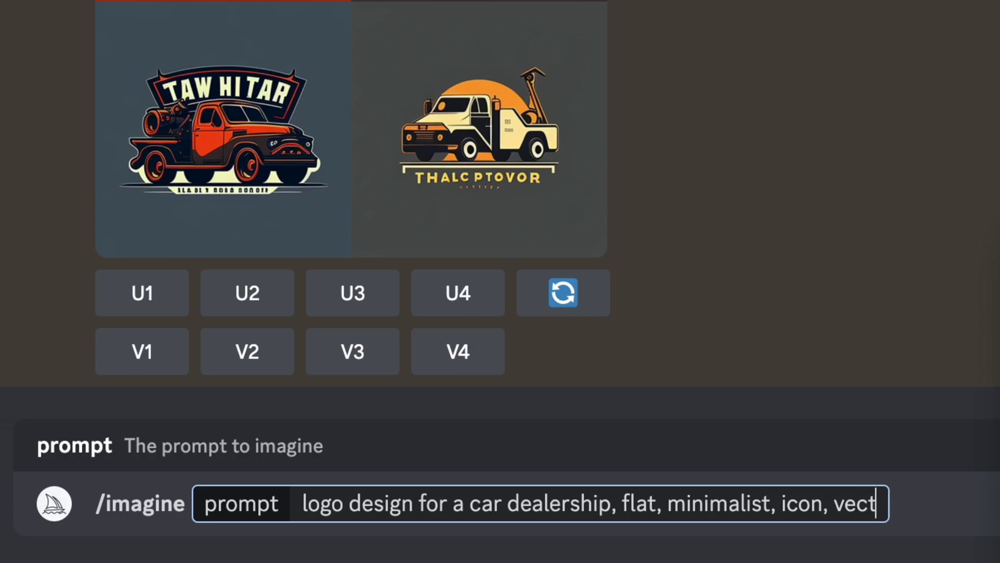
{"action": "type", "text": "or, black and"}
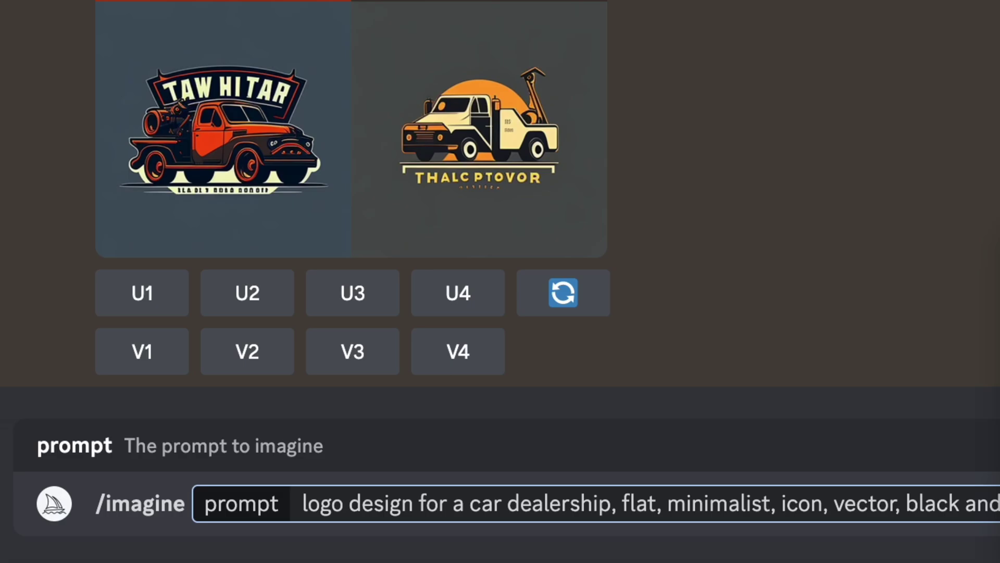
{"action": "key", "text": "Return"}
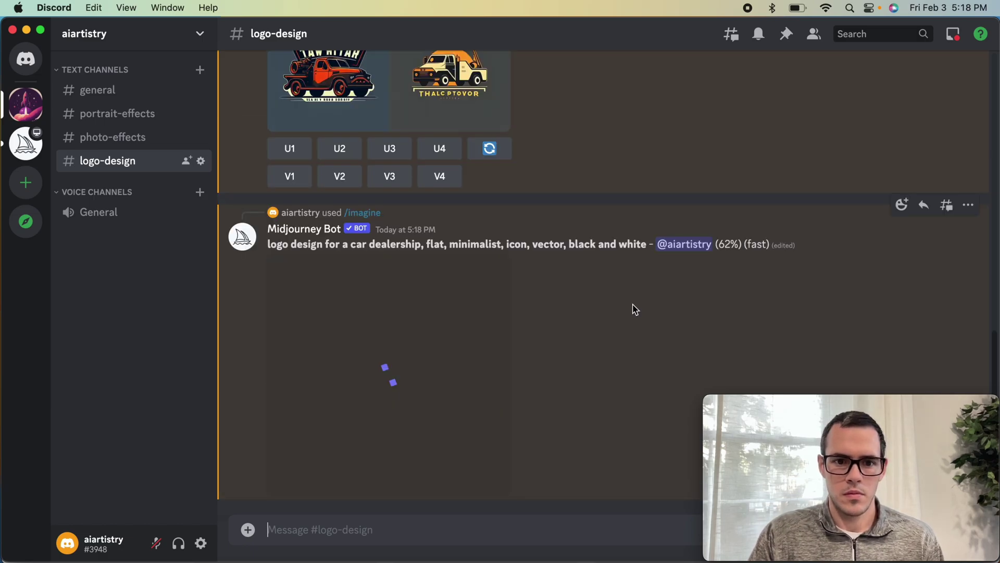
{"action": "left_click", "coordinate": [476, 341]}
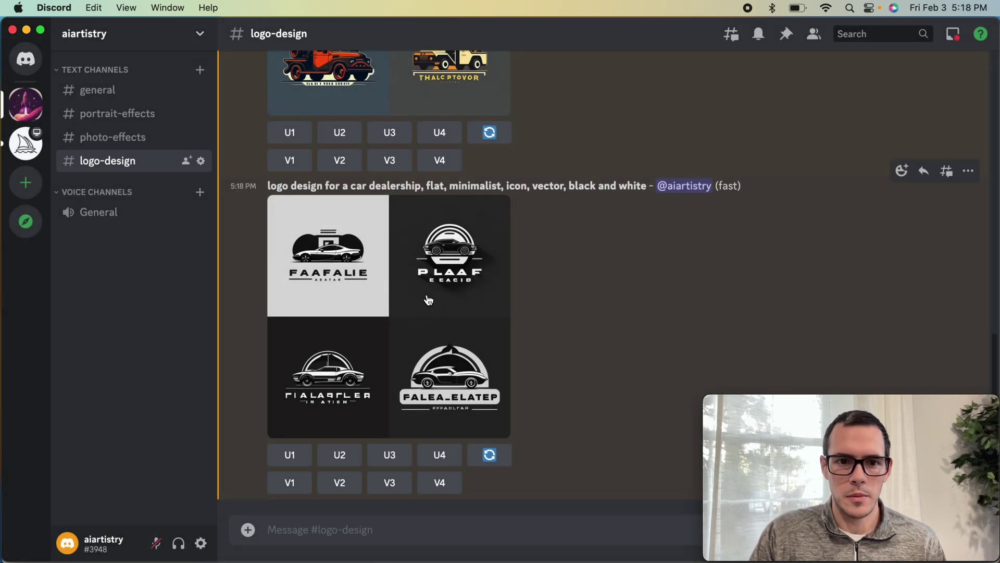
{"action": "left_click", "coordinate": [428, 298]}
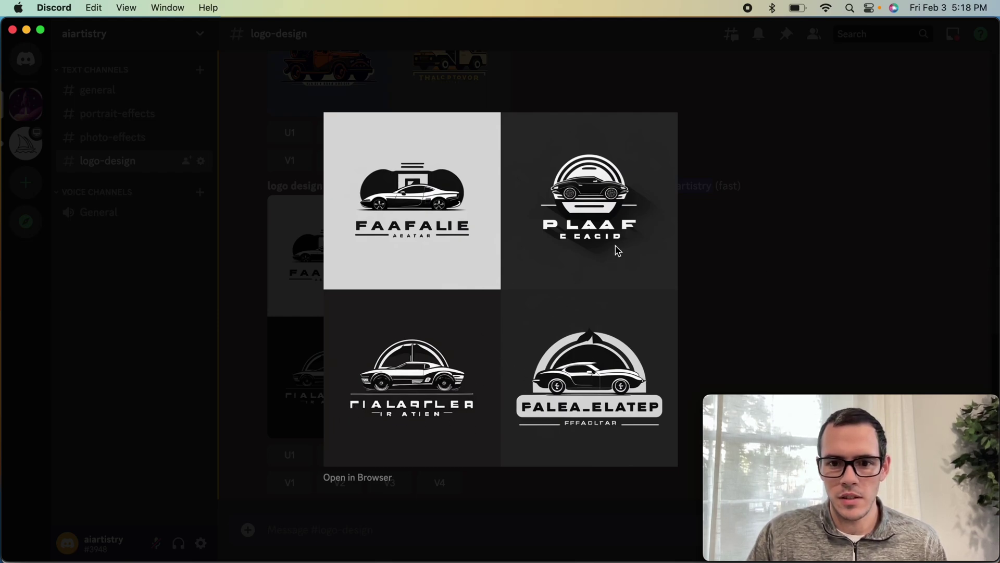
{"action": "left_click", "coordinate": [742, 286]}
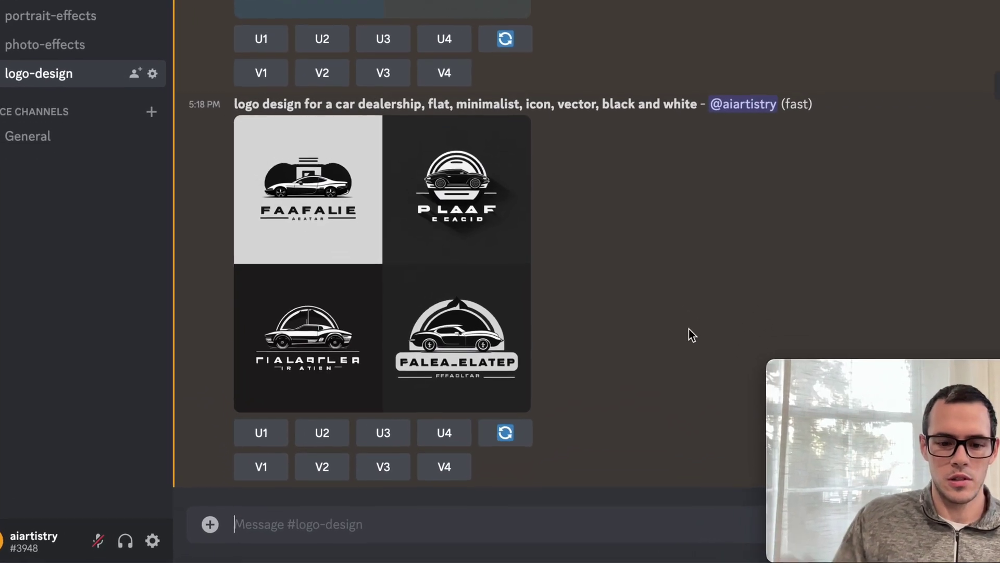
- Send the /imagine prompt 'logo design for a snowboard company, mountain, peak, flat, minimalist, icon'
{"action": "type", "text": "/imagin"}
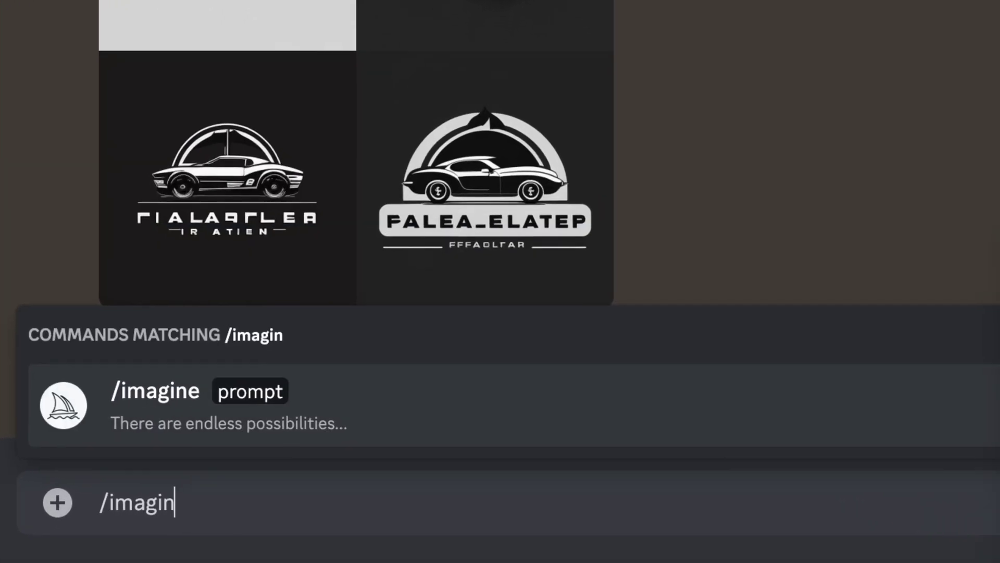
{"action": "type", "text": "e"}
{"action": "left_click", "coordinate": [595, 414]}
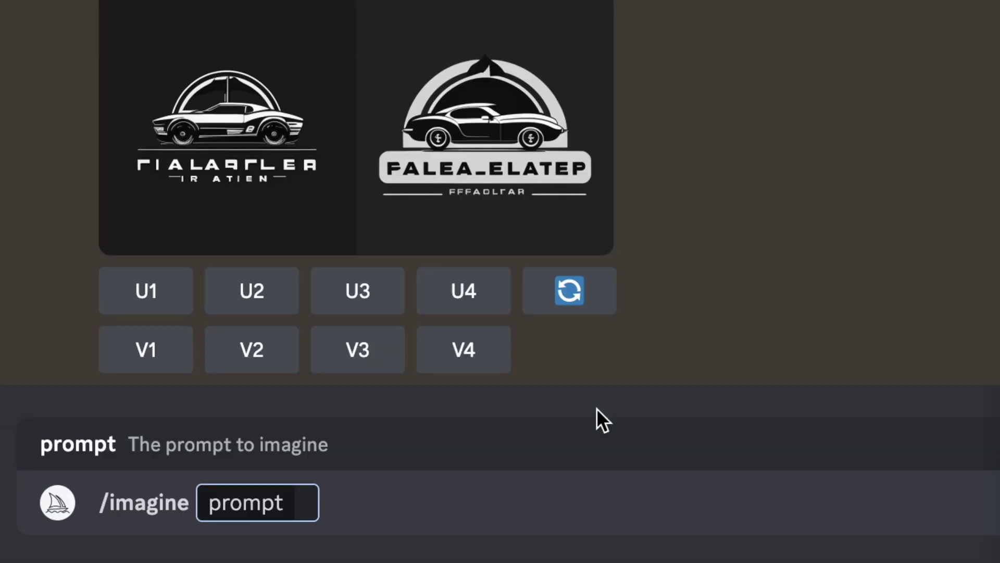
{"action": "type", "text": "logo"}
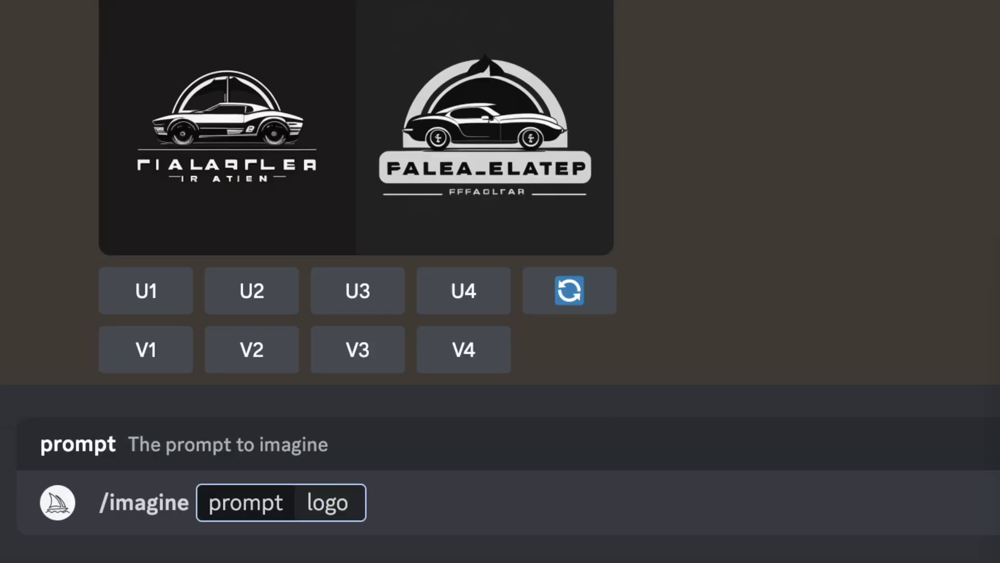
{"action": "type", "text": " design"}
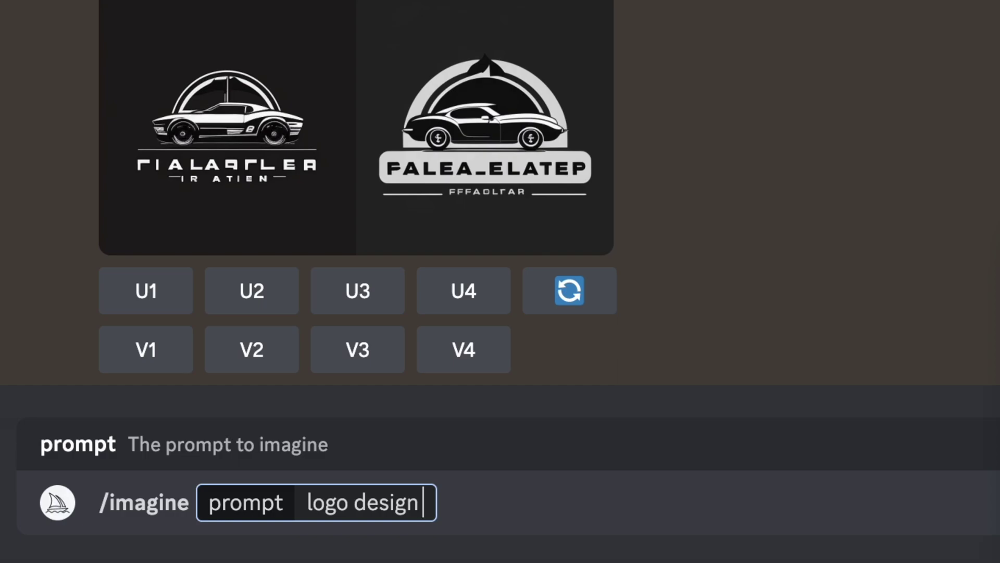
{"action": "type", "text": "for a s"}
{"action": "key", "text": "BackSpace"}
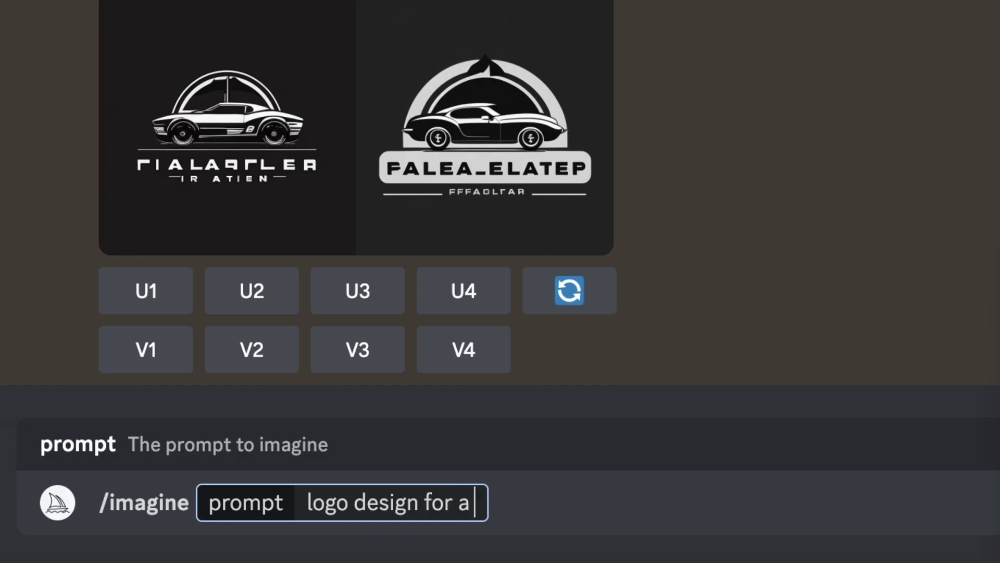
{"action": "key", "text": "BackSpace"}
{"action": "key", "text": "BackSpace"}
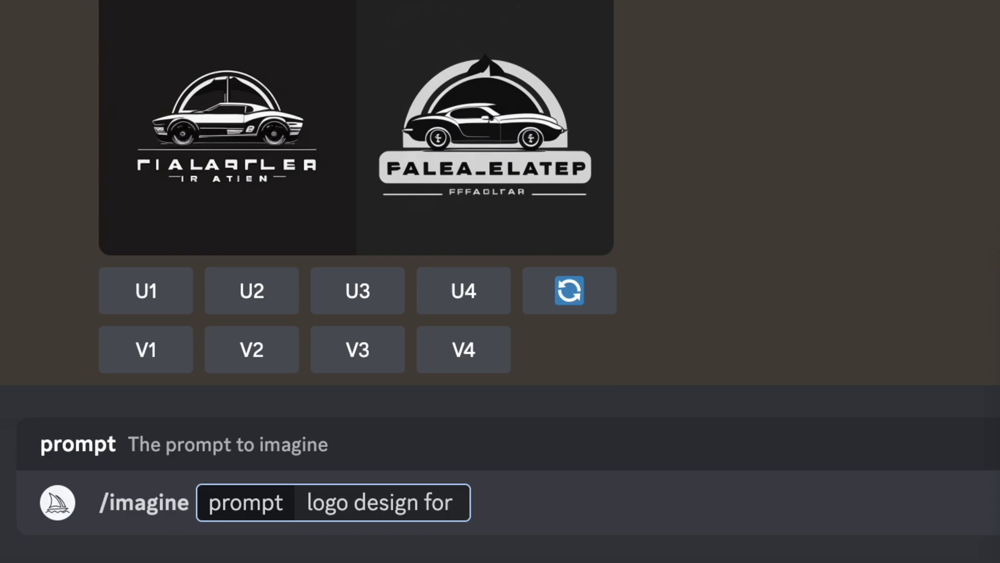
{"action": "type", "text": "a snowg"}
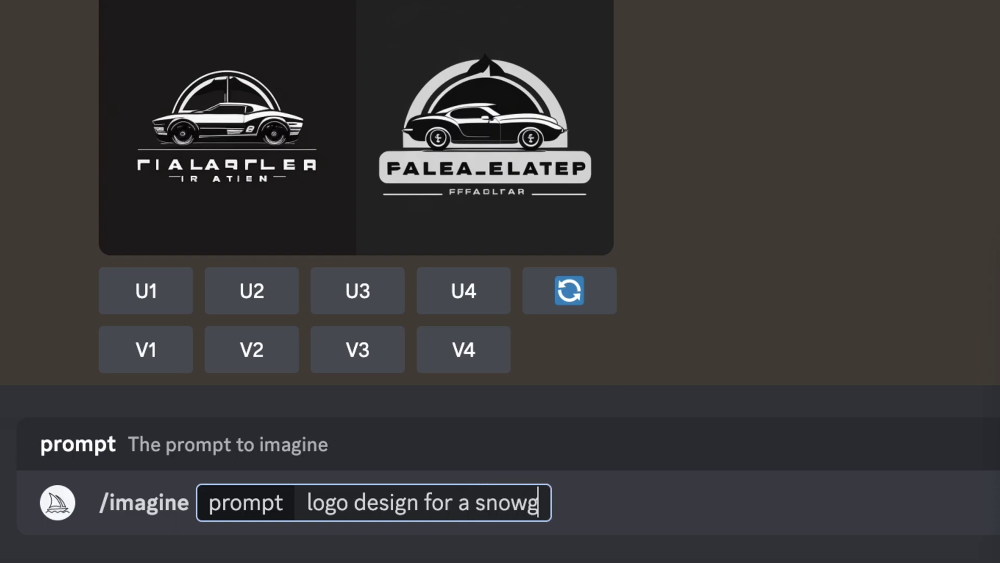
{"action": "key", "text": "BackSpace"}
{"action": "type", "text": "board "}
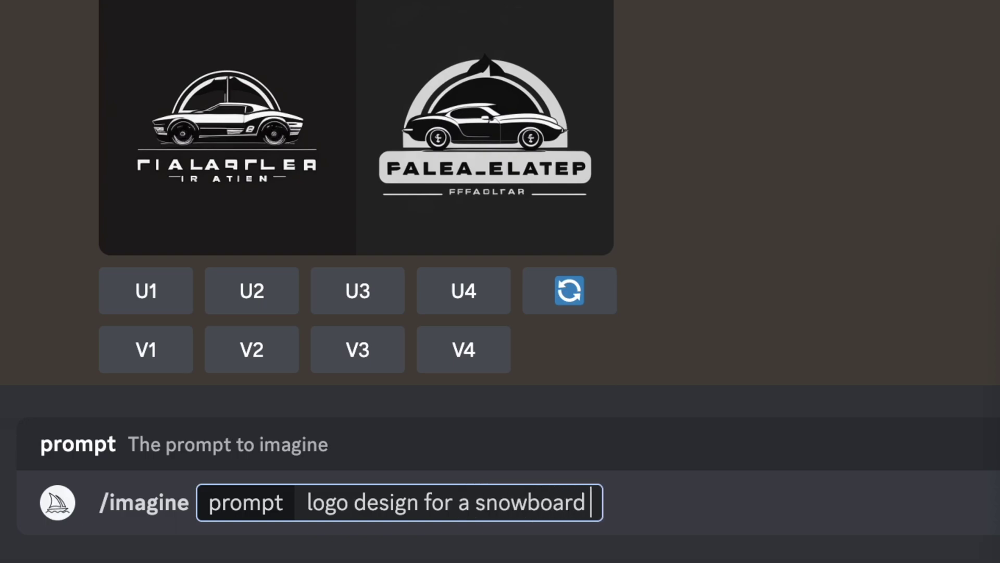
{"action": "type", "text": "company, "}
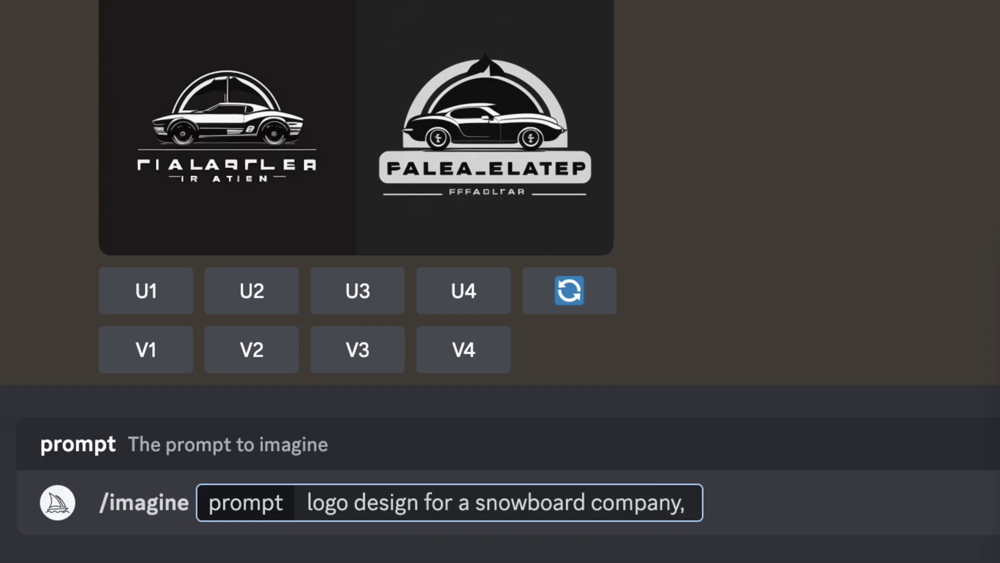
{"action": "type", "text": "mount"}
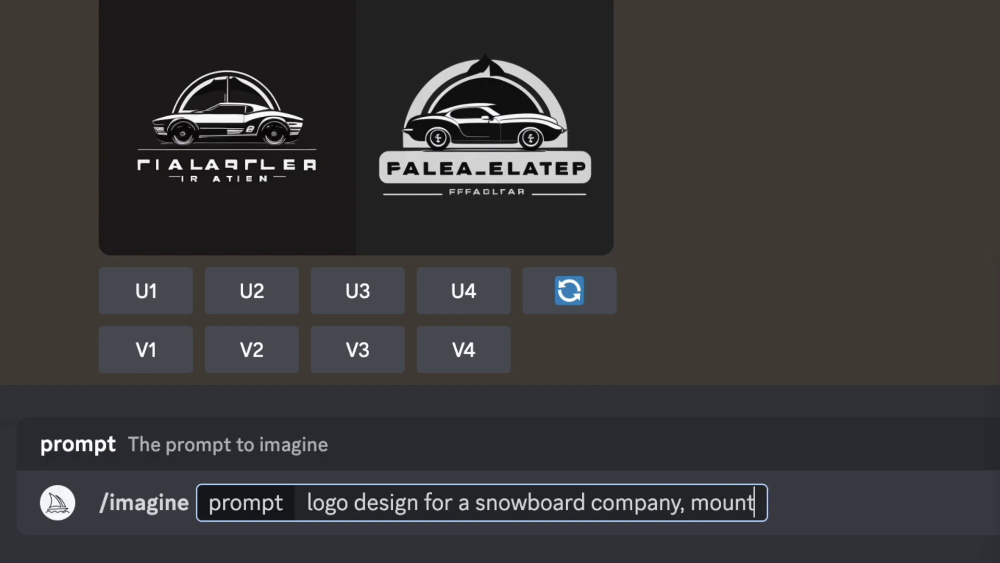
{"action": "type", "text": "ain, peak,"}
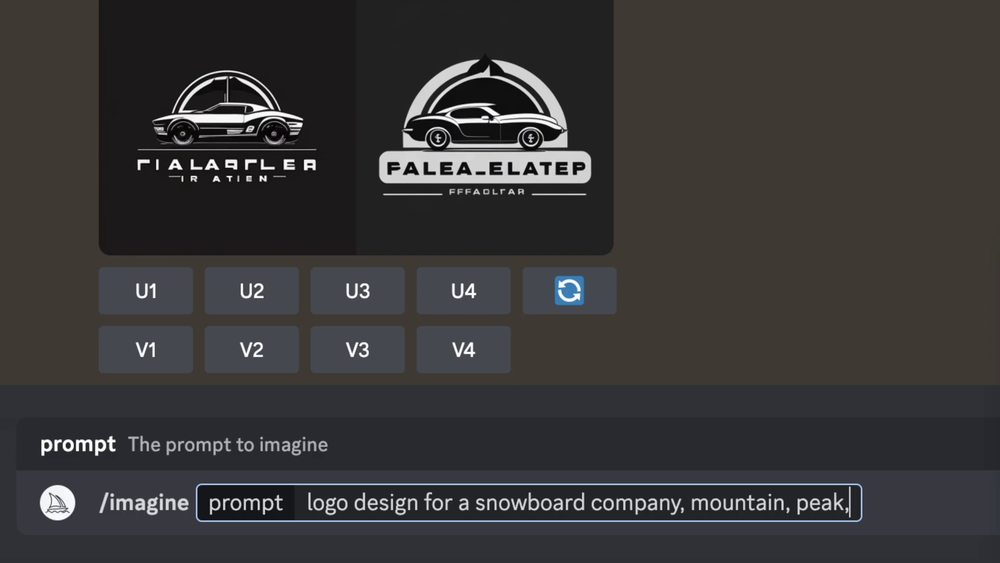
{"action": "type", "text": " flat, min"}
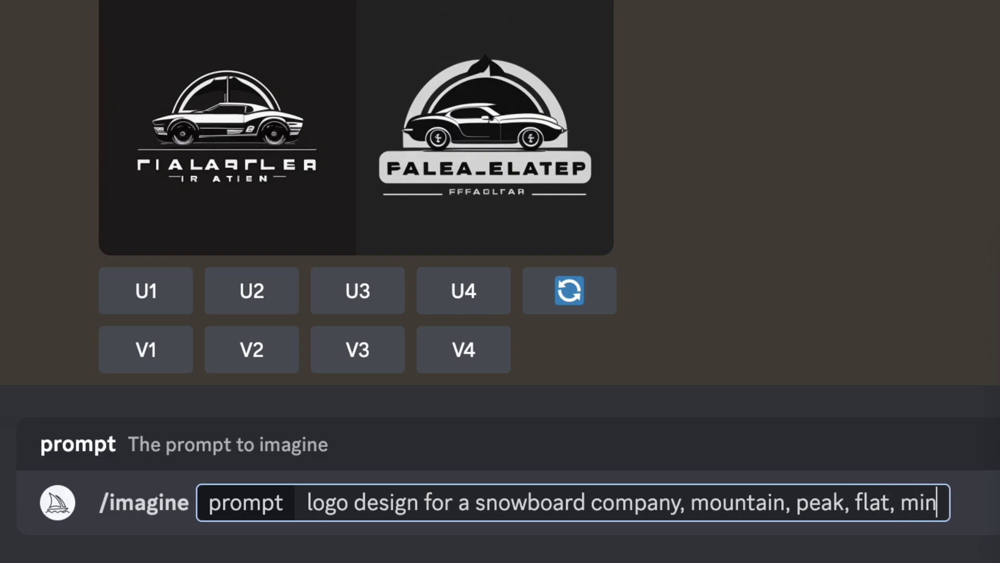
{"action": "type", "text": "imia"}
{"action": "key", "text": "BackSpace"}
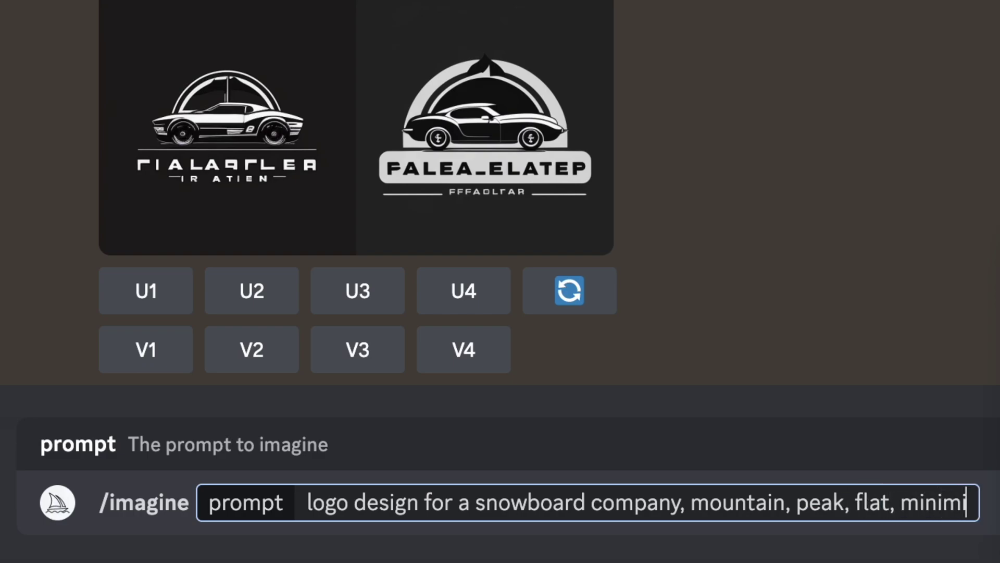
{"action": "key", "text": "BackSpace"}
{"action": "type", "text": "alist, i"}
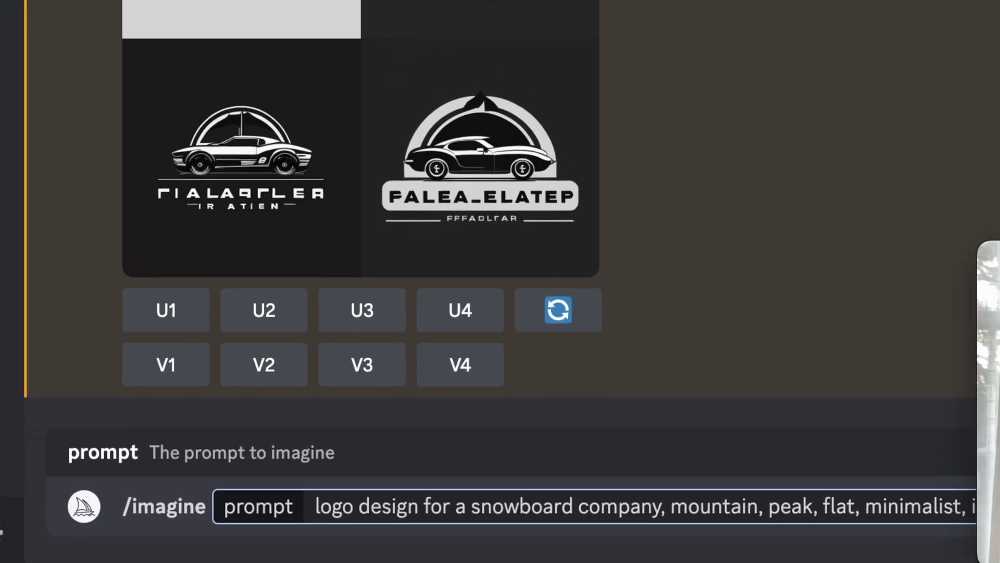
{"action": "key", "text": "Return"}
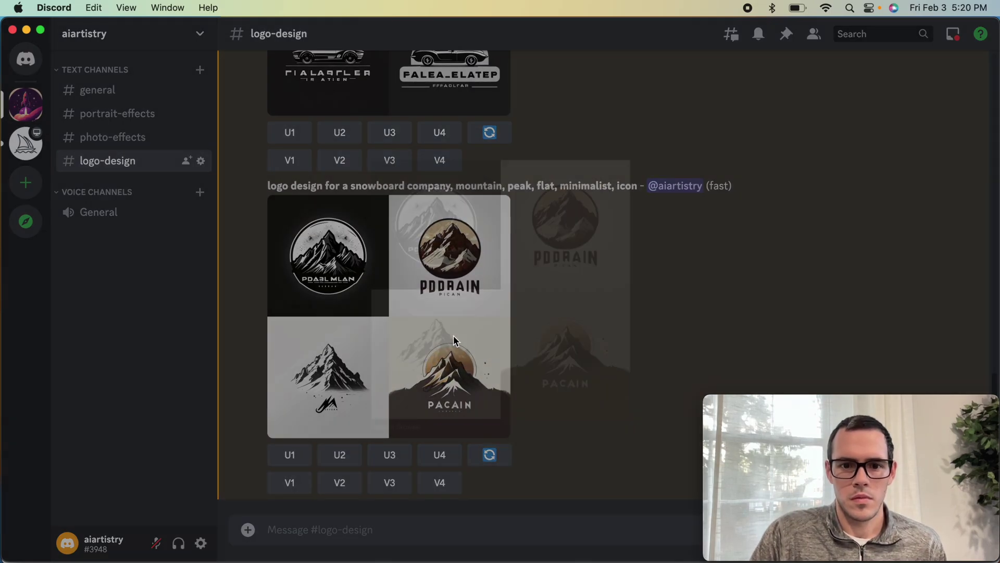
{"action": "left_click", "coordinate": [454, 341]}
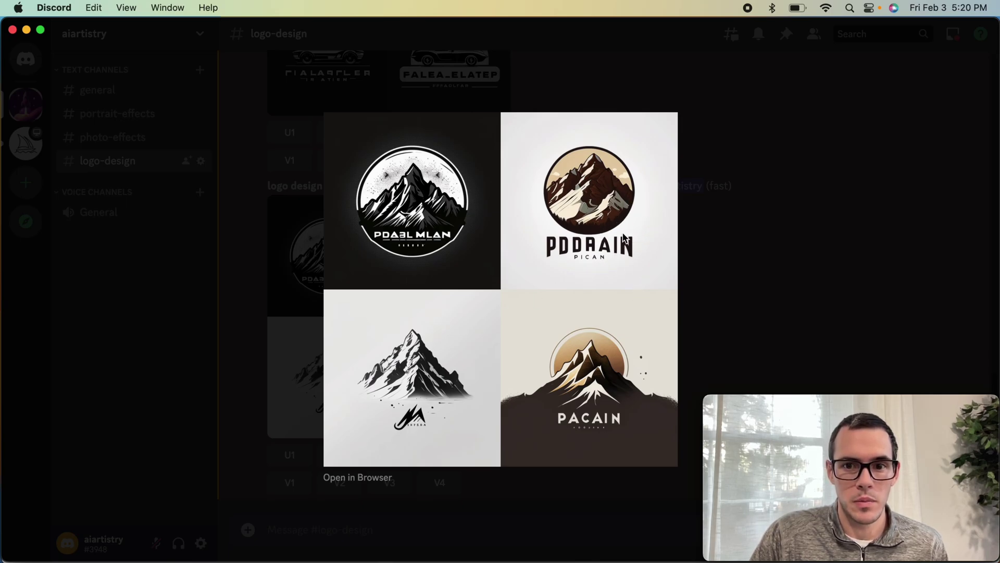
{"action": "left_click", "coordinate": [745, 250]}
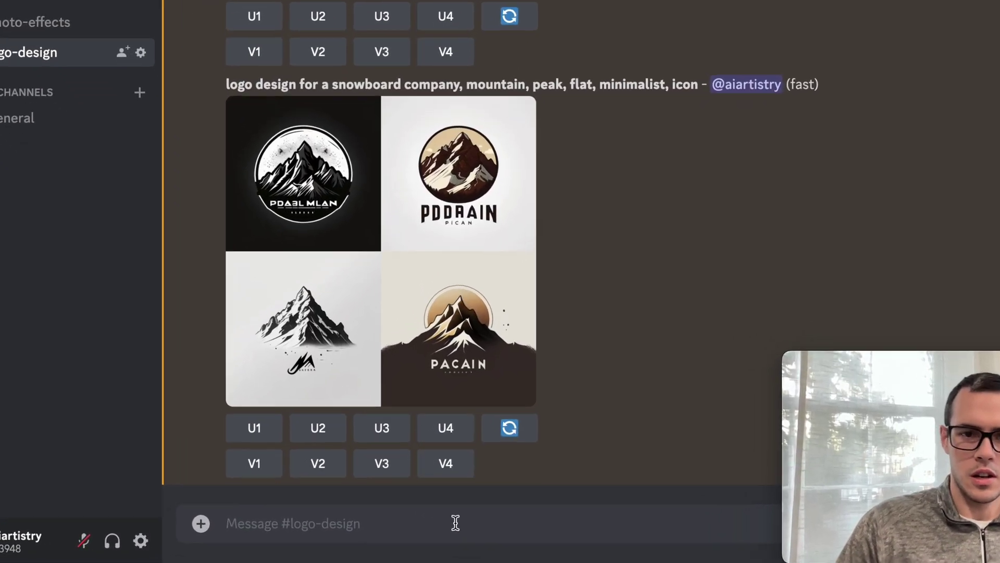
- Send the /imagine prompt 'logo design for a snowboard company called Peak Snowboards, flat, minimalist, icon'
{"action": "type", "text": "/imagine"}
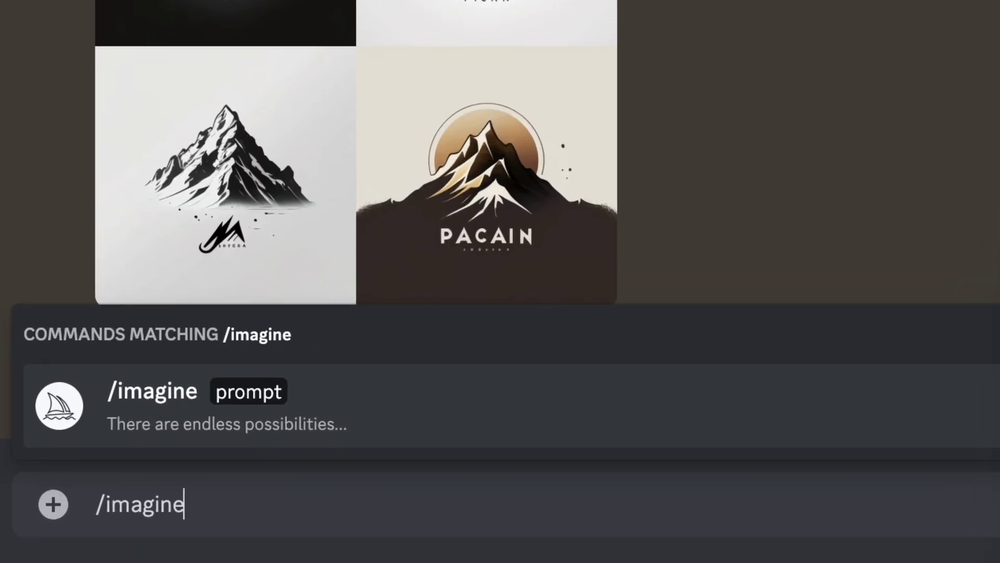
{"action": "left_click", "coordinate": [436, 422]}
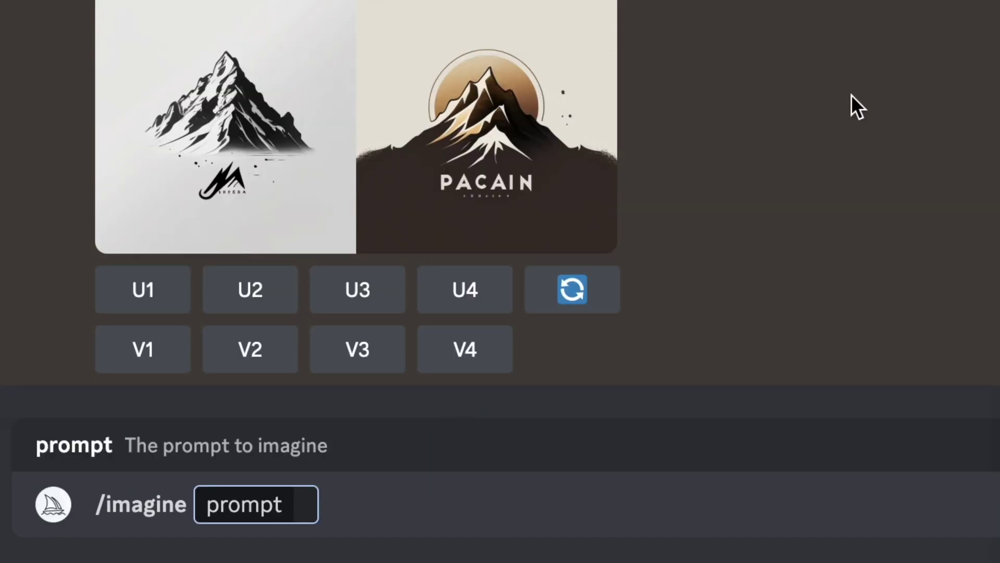
{"action": "type", "text": "logo design"}
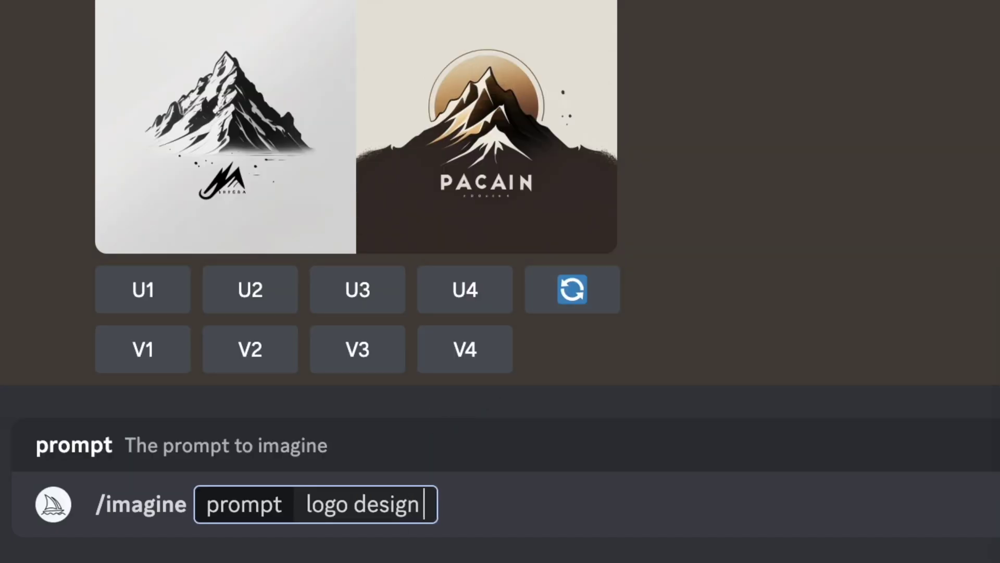
{"action": "type", "text": " for a snowbo"}
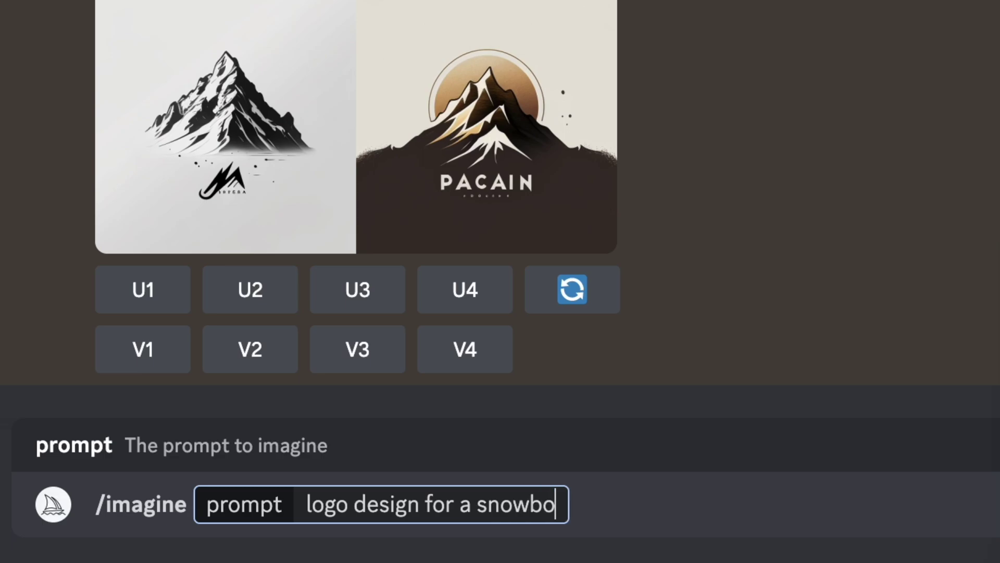
{"action": "type", "text": "ard company c"}
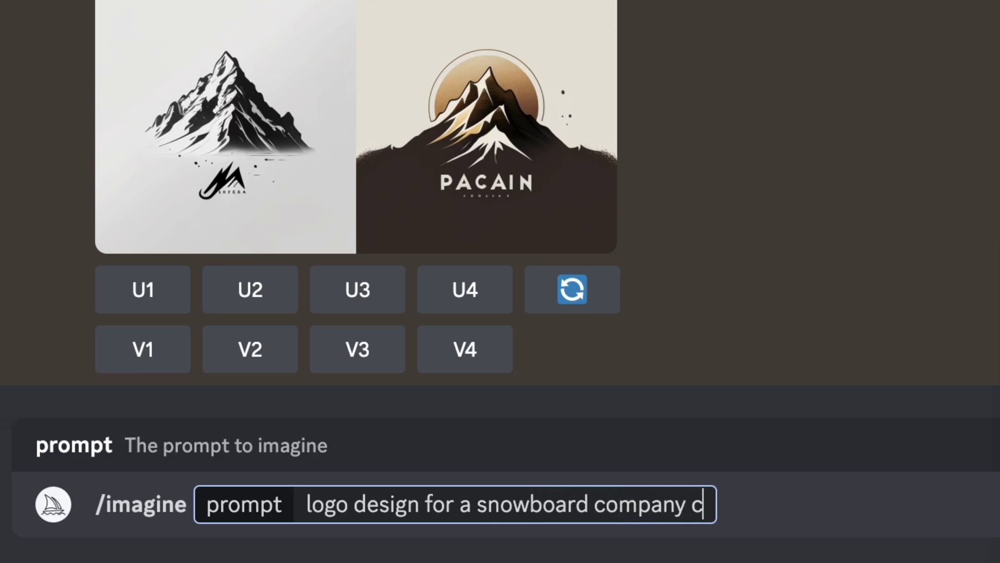
{"action": "type", "text": "alled Peak"}
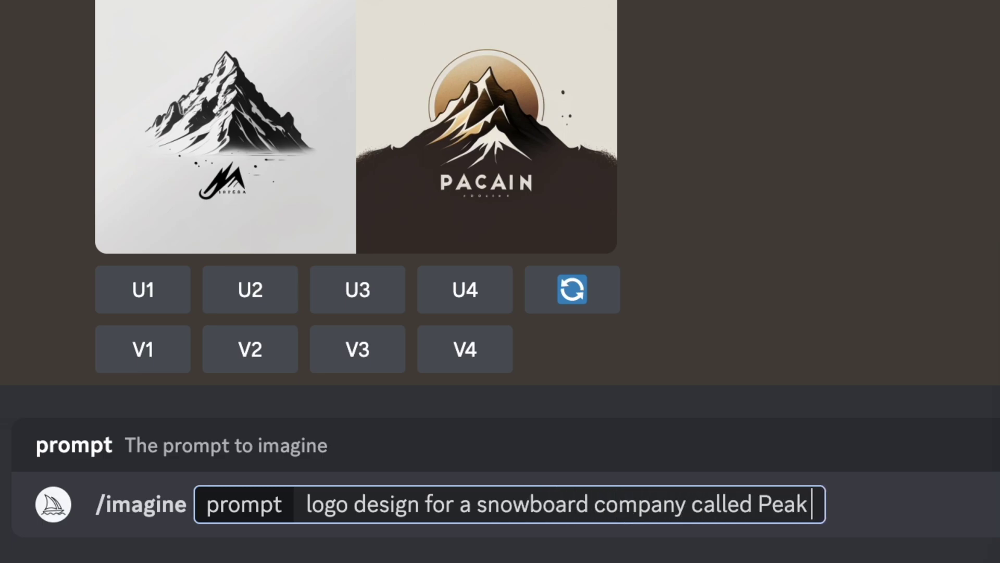
{"action": "type", "text": " Snowboards"}
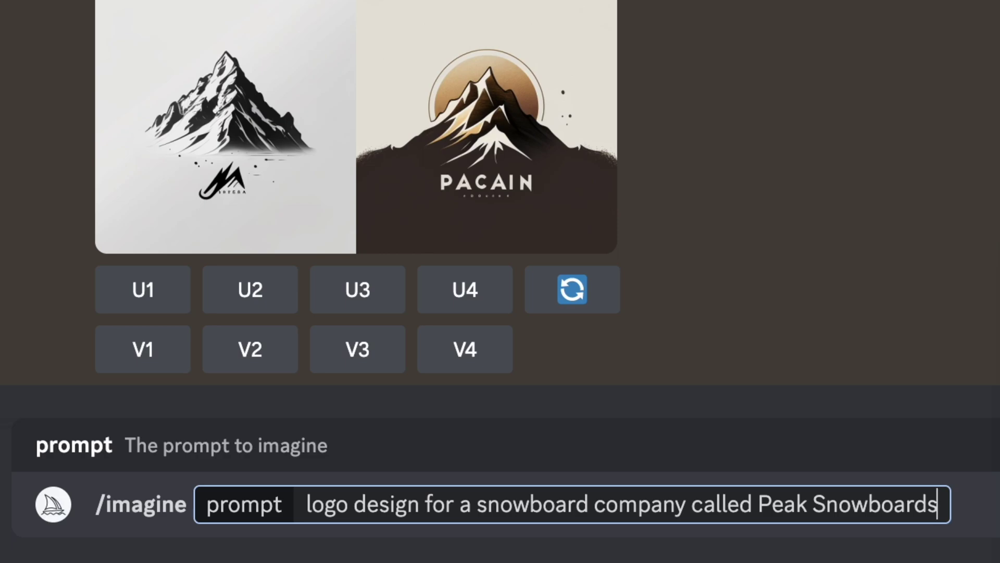
{"action": "type", "text": ", "}
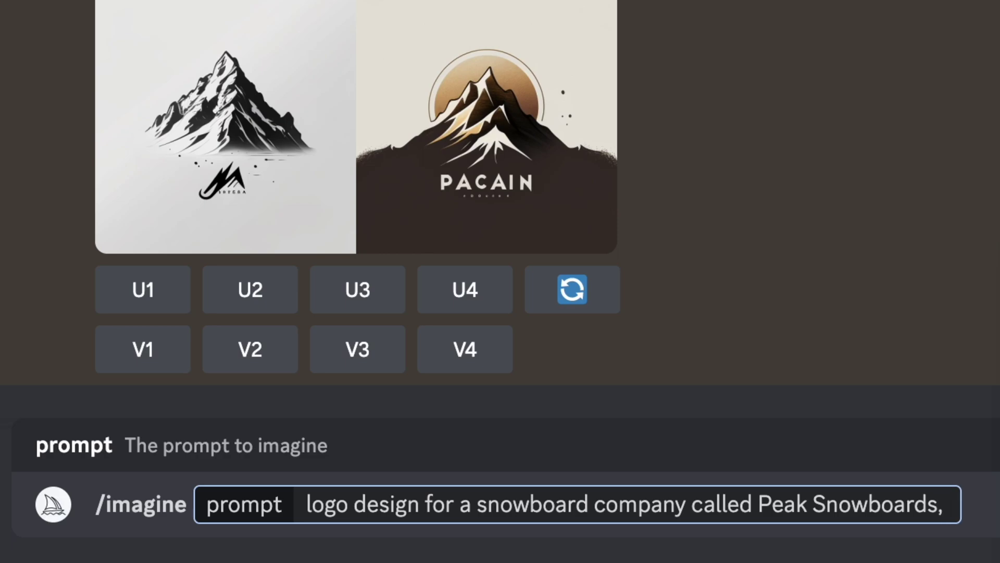
{"action": "type", "text": "flat, r"}
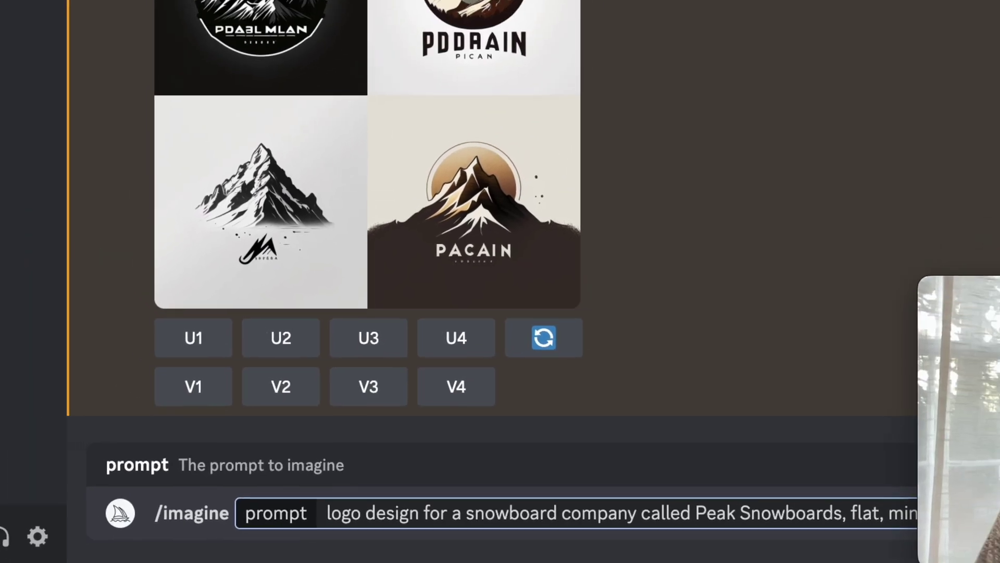
{"action": "key", "text": "Return"}
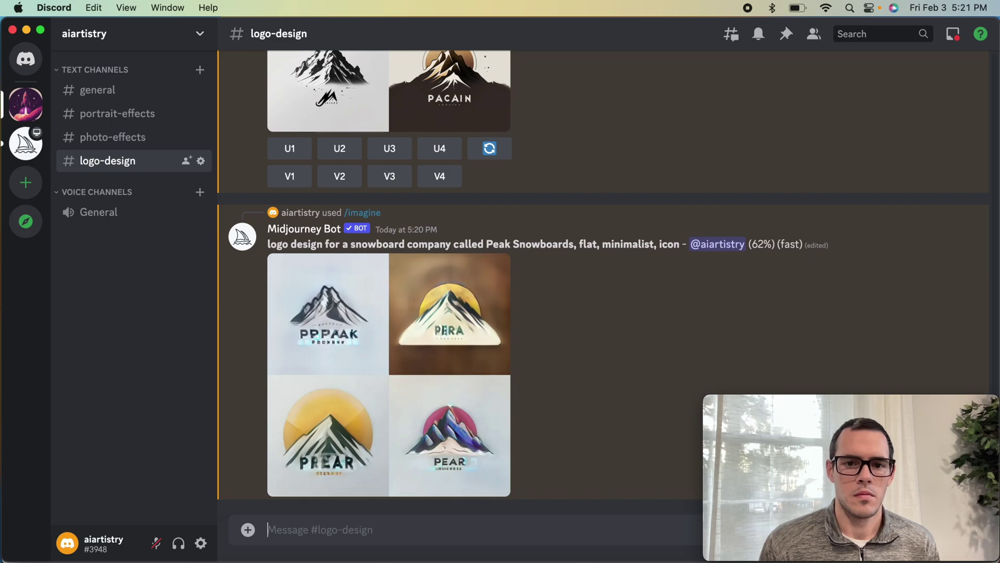
{"action": "left_click", "coordinate": [459, 255]}
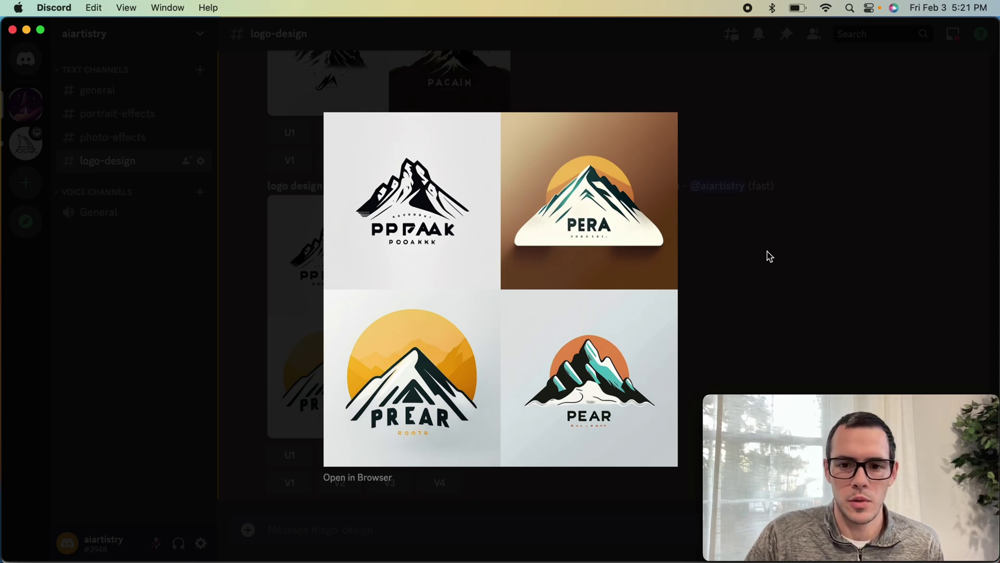
{"action": "left_click", "coordinate": [730, 298]}
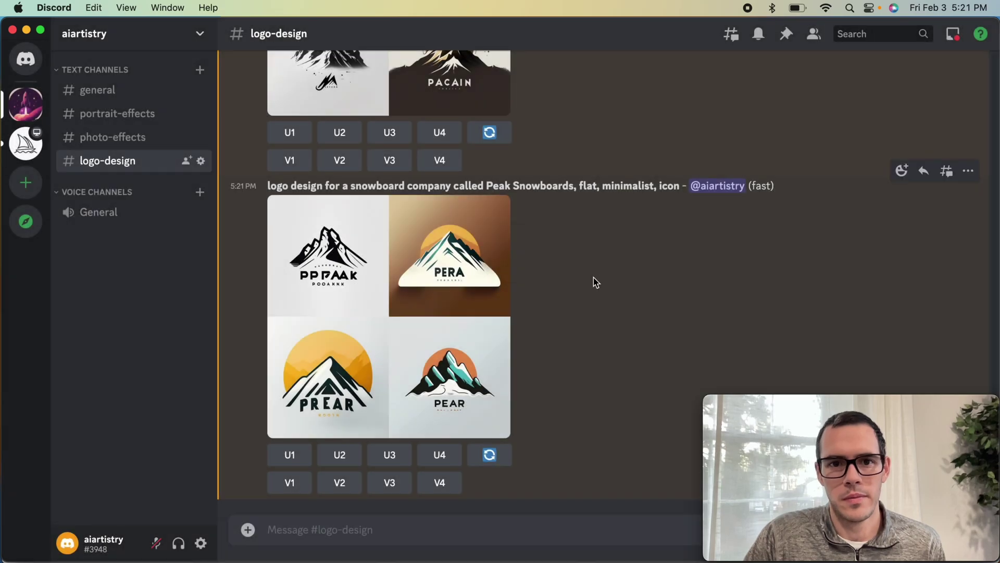
{"action": "scroll", "coordinate": [594, 282], "scroll_direction": "up", "scroll_amount": 3}
{"action": "scroll", "coordinate": [543, 188], "scroll_direction": "down", "scroll_amount": 3}
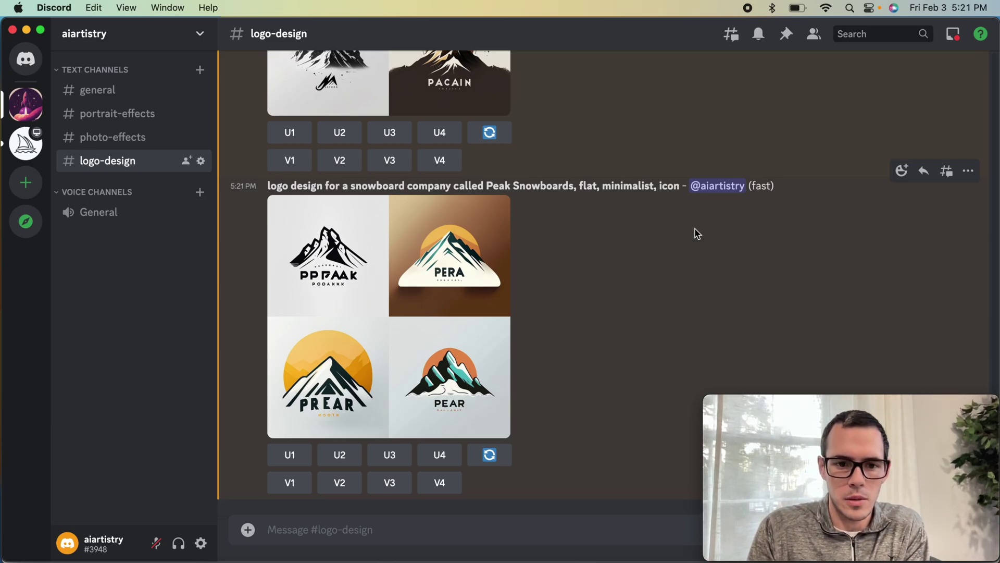
- Clear the stray text and send the /imagine prompt 'a logo design, rocket ship, flat, minimalist, icon, black and white'
{"action": "type", "text": "logo"}
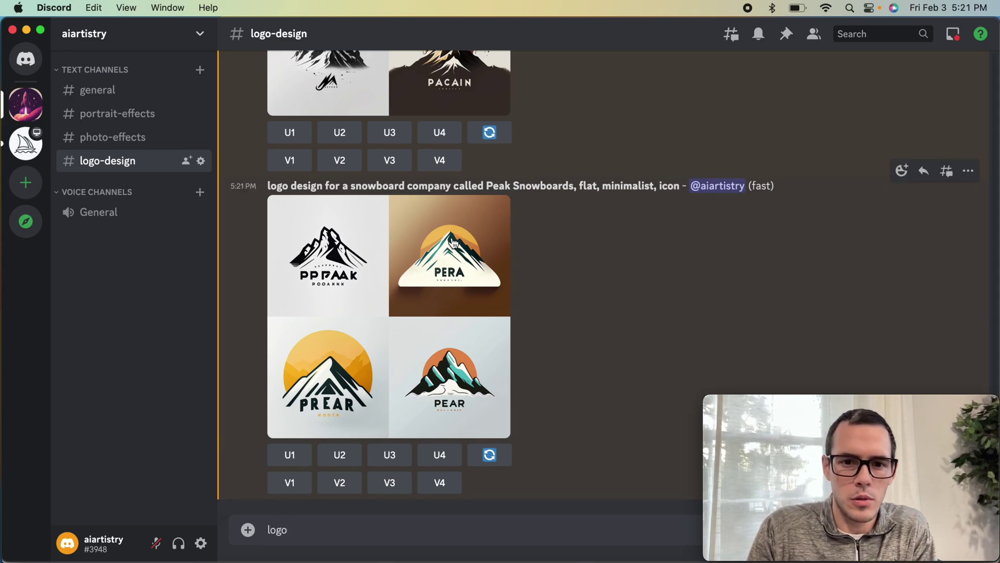
{"action": "scroll", "coordinate": [615, 280], "scroll_direction": "up", "scroll_amount": 2}
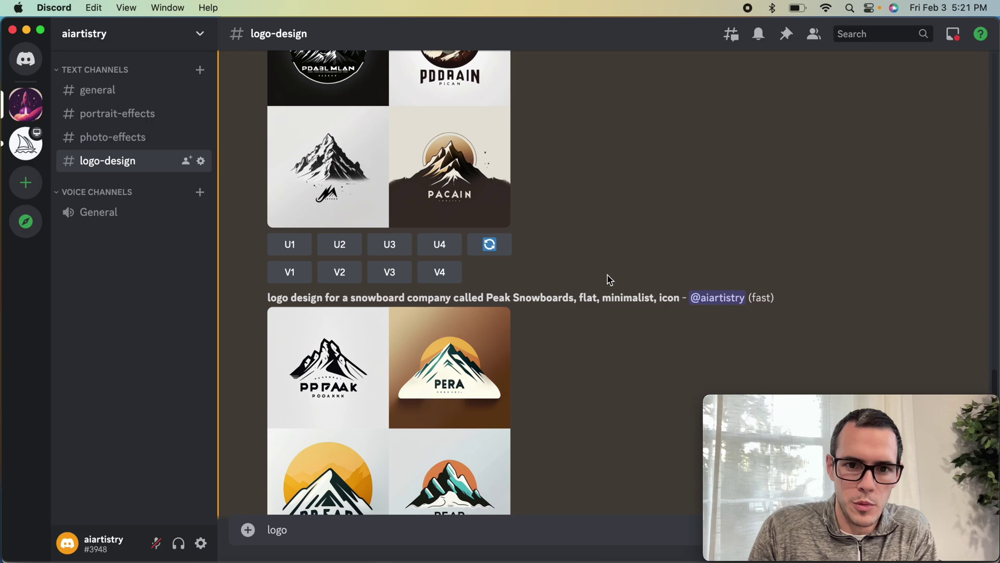
{"action": "scroll", "coordinate": [514, 297], "scroll_direction": "down", "scroll_amount": 2}
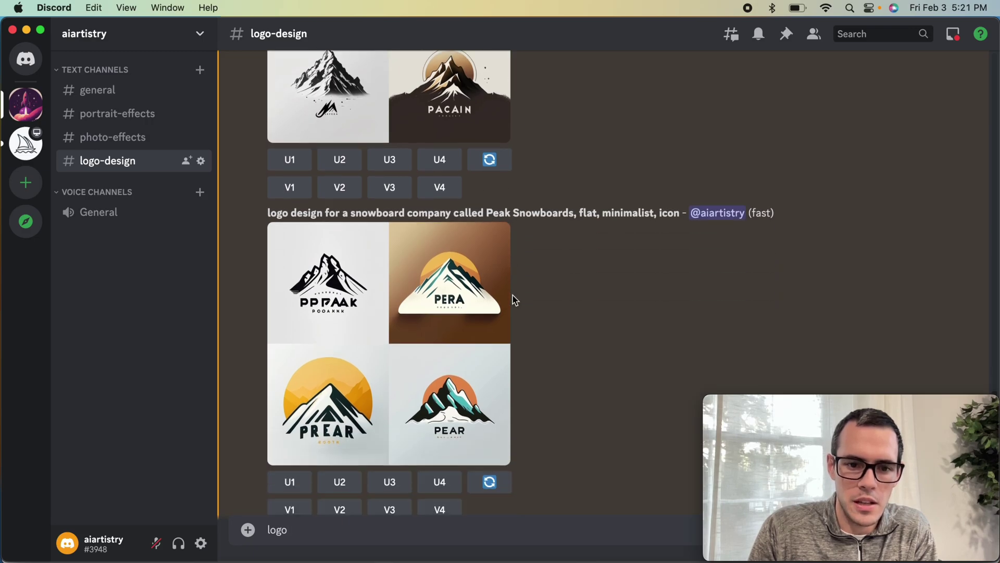
{"action": "key", "text": "BackSpace"}
{"action": "key", "text": "BackSpace"}
{"action": "key", "text": "BackSpace"}
{"action": "key", "text": "BackSpace"}
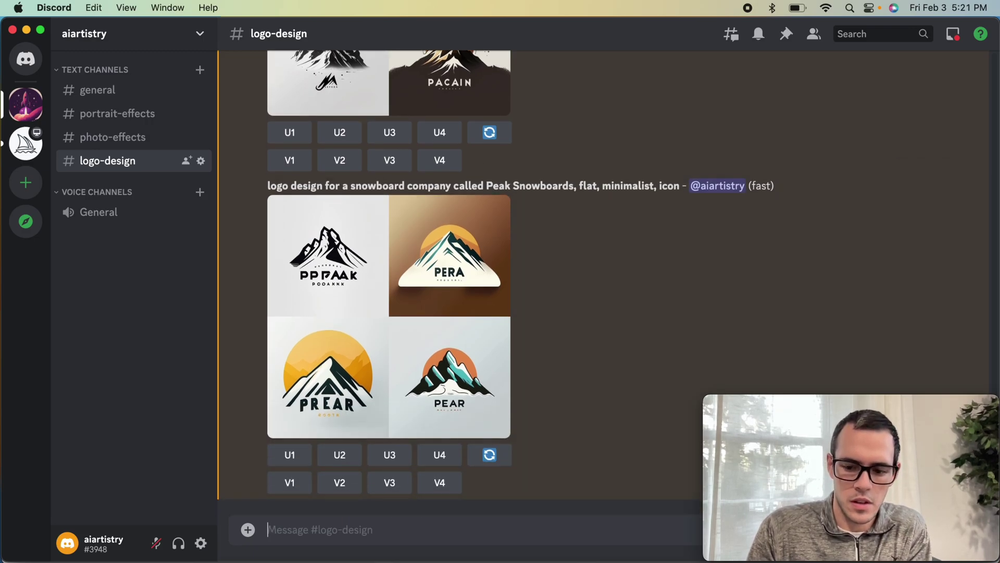
{"action": "type", "text": "/imag"}
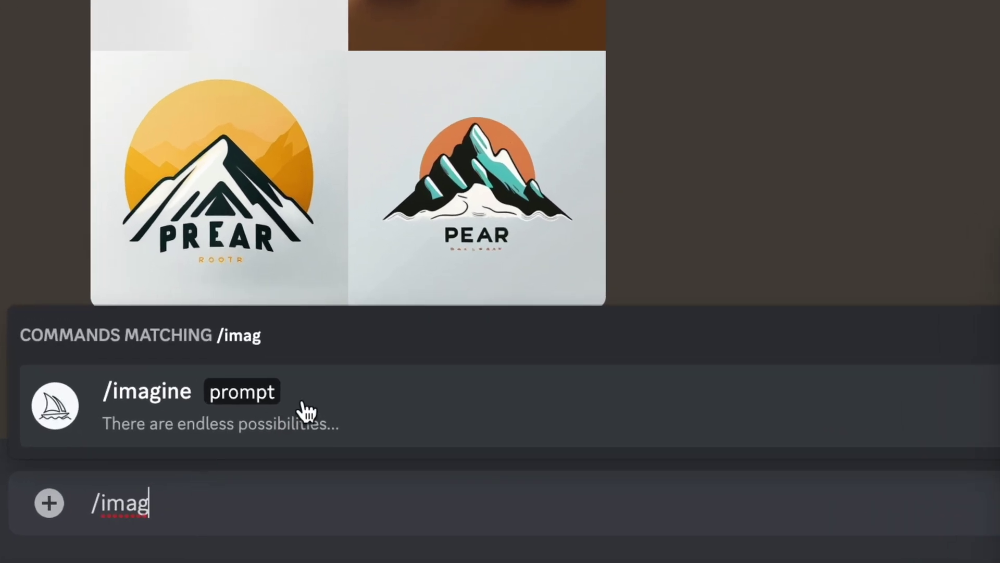
{"action": "left_click", "coordinate": [335, 447]}
{"action": "type", "text": "a"}
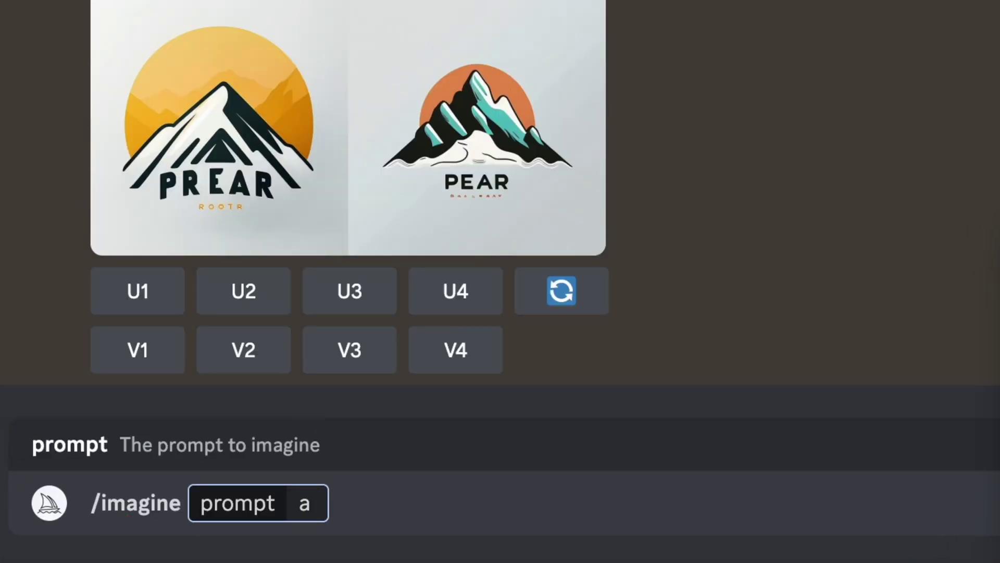
{"action": "type", "text": " logo design"}
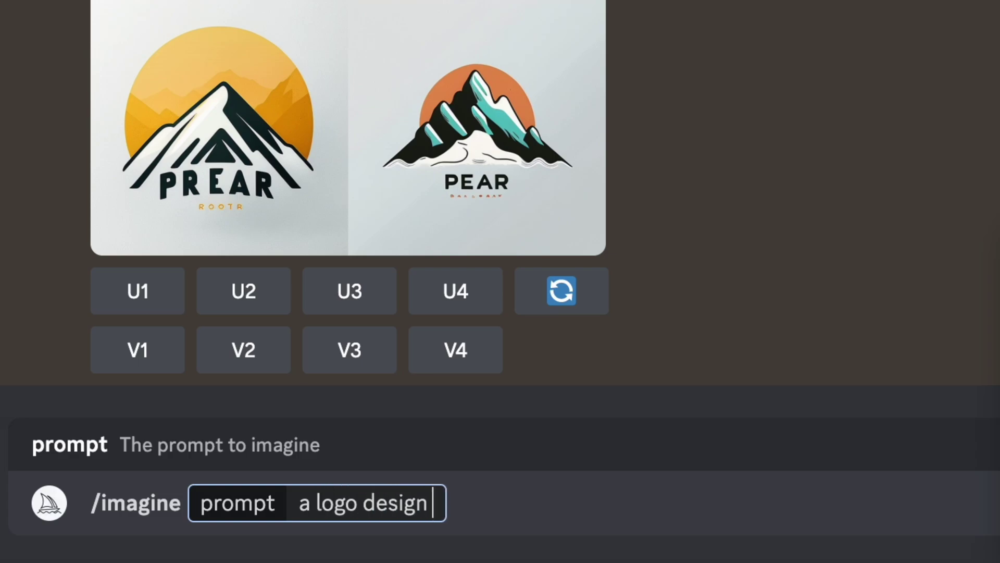
{"action": "type", "text": " for a c"}
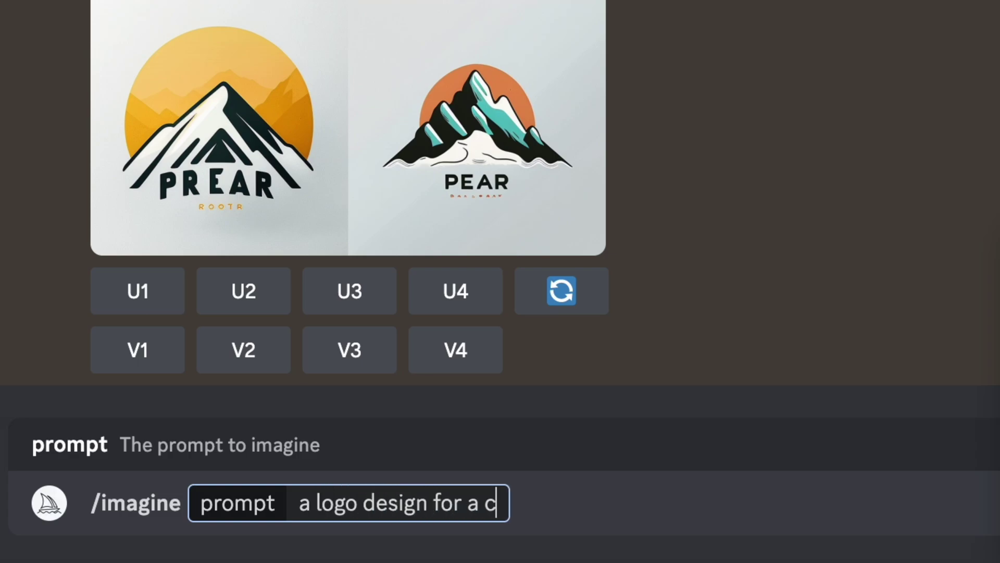
{"action": "key", "text": "BackSpace"}
{"action": "key", "text": "BackSpace"}
{"action": "key", "text": "BackSpace"}
{"action": "key", "text": "BackSpace"}
{"action": "key", "text": "BackSpace"}
{"action": "key", "text": "BackSpace"}
{"action": "key", "text": "BackSpace"}
{"action": "key", "text": "BackSpace"}
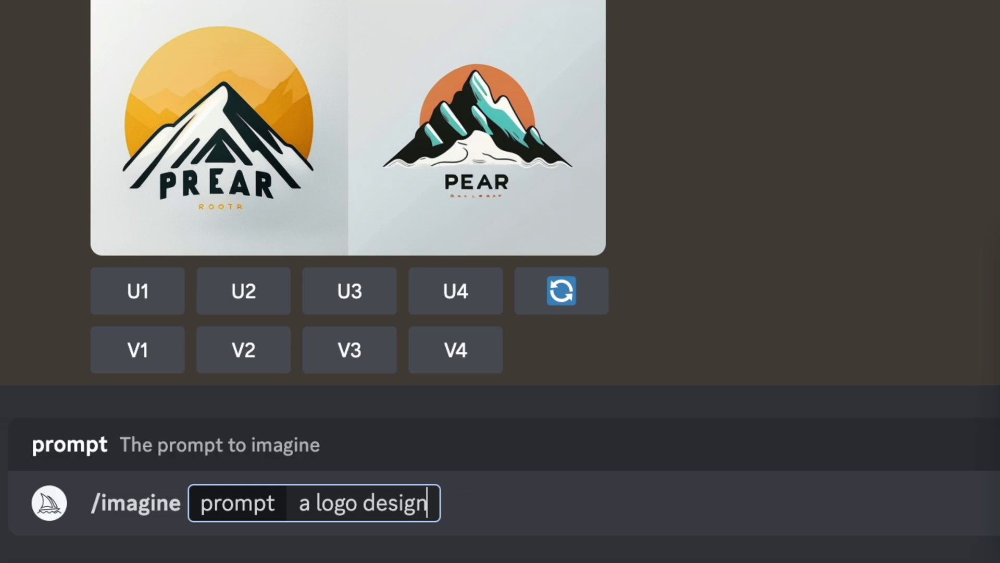
{"action": "type", "text": ", rocket "}
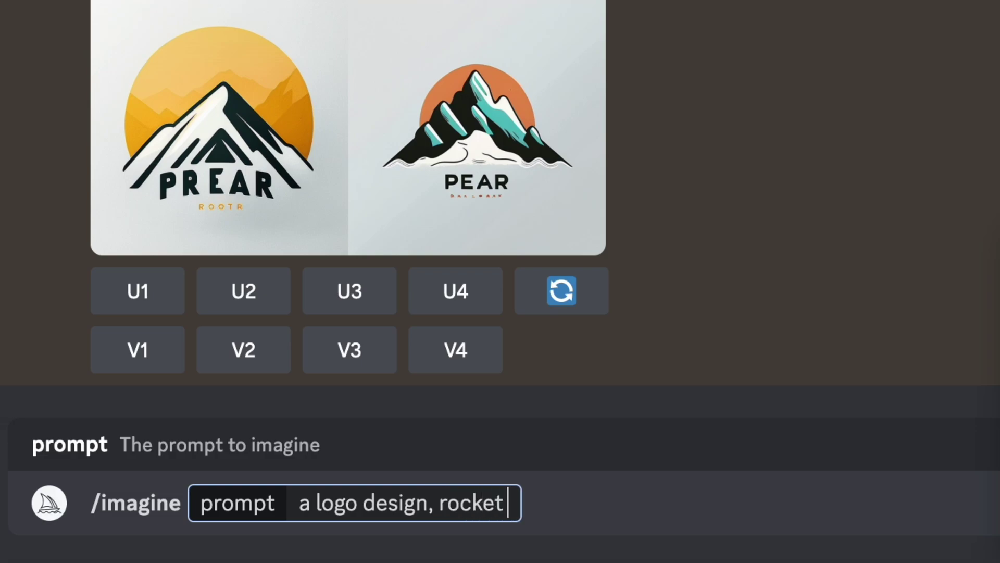
{"action": "type", "text": "ship, "}
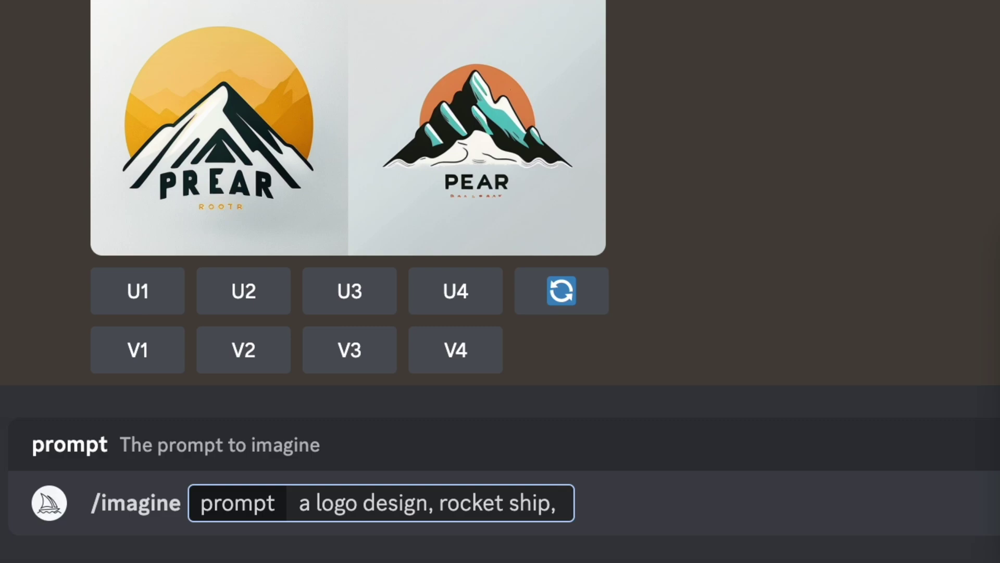
{"action": "type", "text": "flat, mi"}
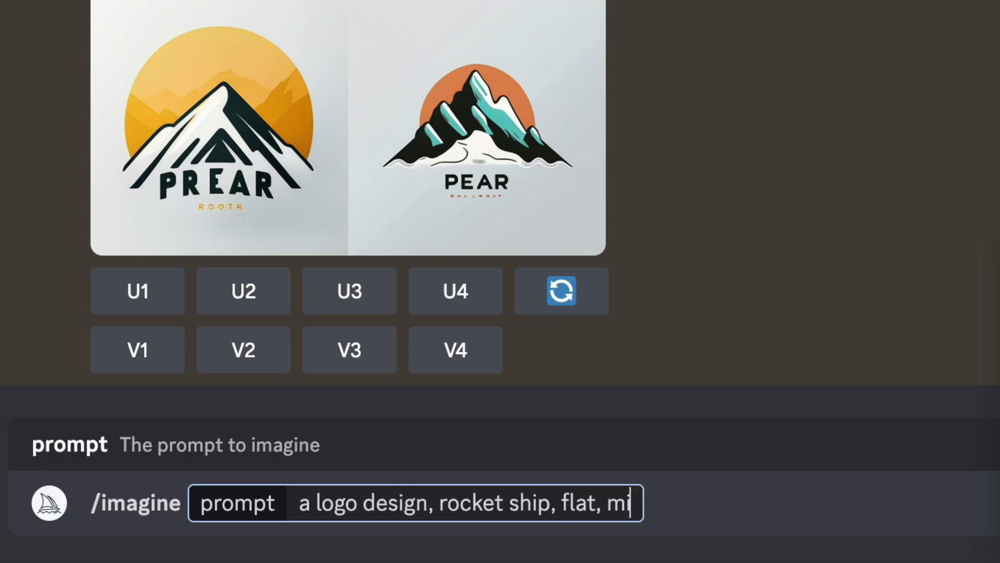
{"action": "type", "text": "nimal"}
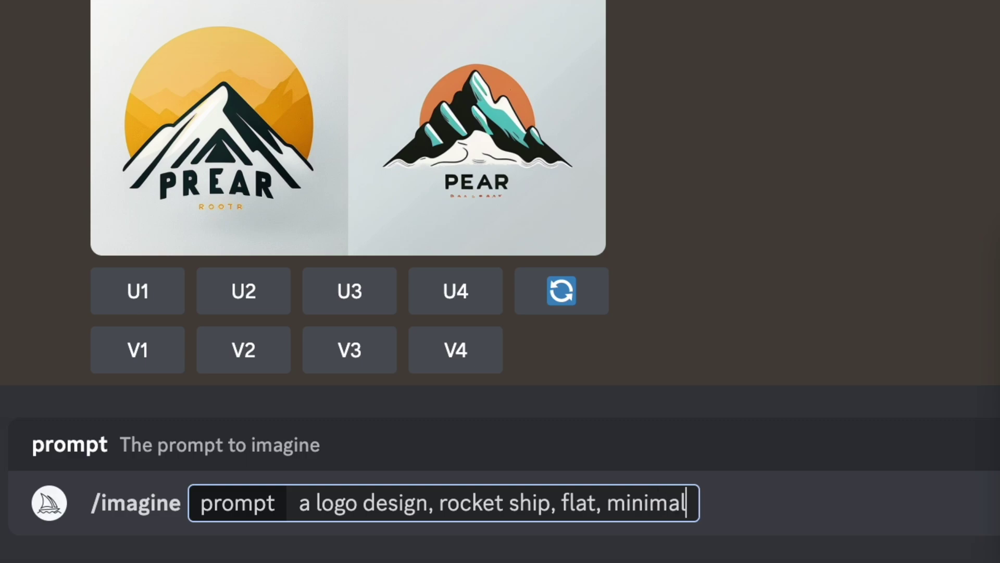
{"action": "type", "text": "ist, icon, "}
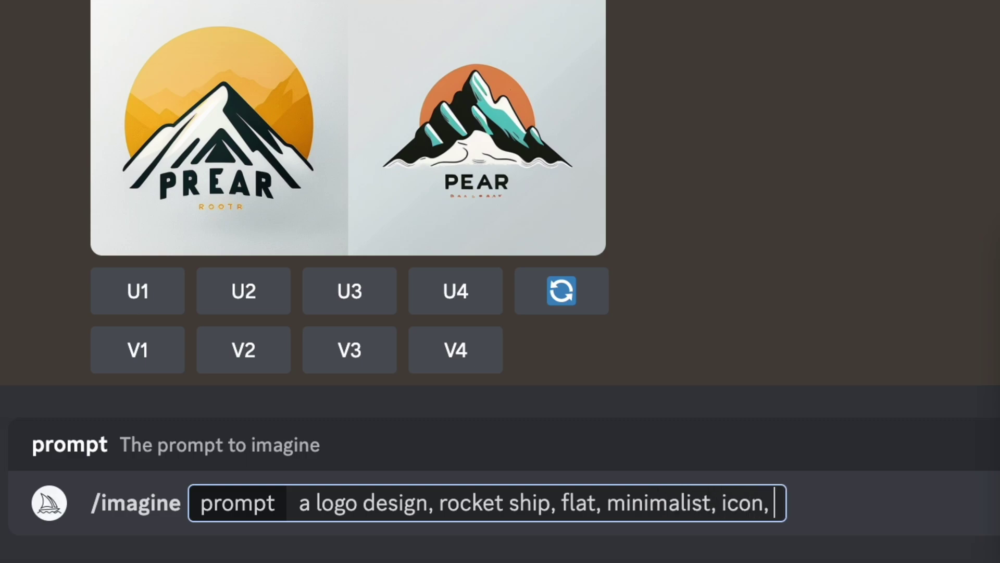
{"action": "type", "text": "blako"}
{"action": "key", "text": "BackSpace"}
{"action": "key", "text": "BackSpace"}
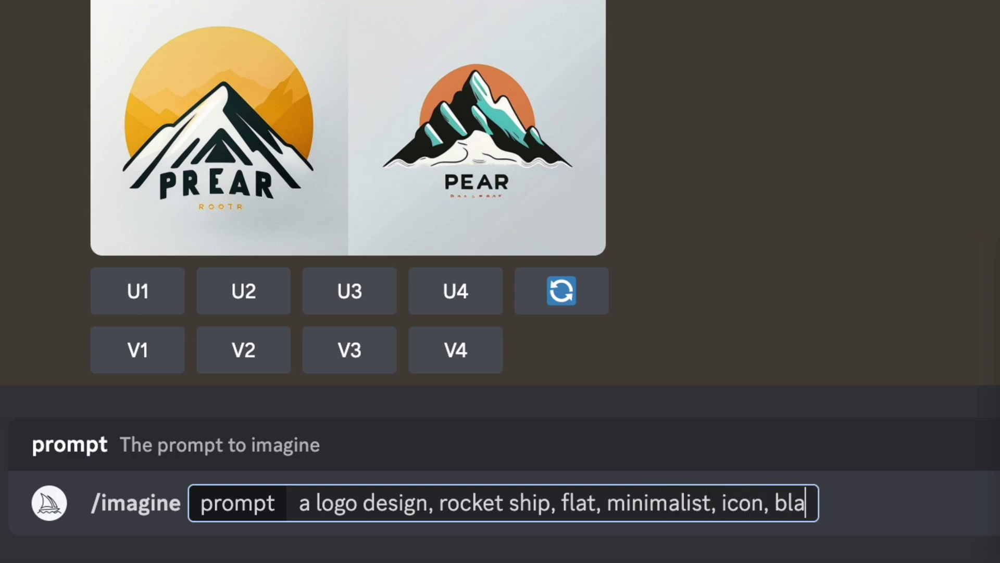
{"action": "type", "text": "ck and white"}
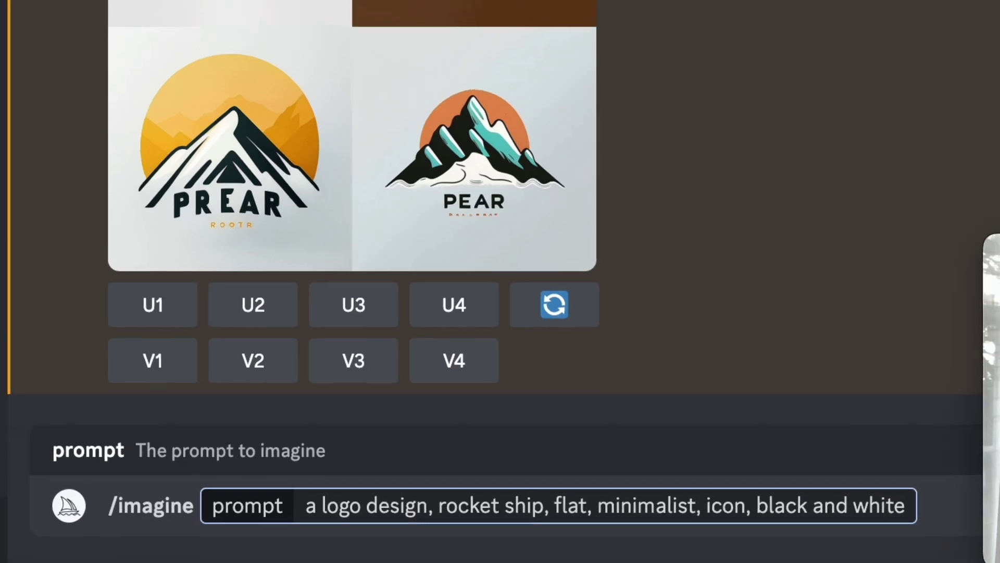
{"action": "key", "text": "Return"}
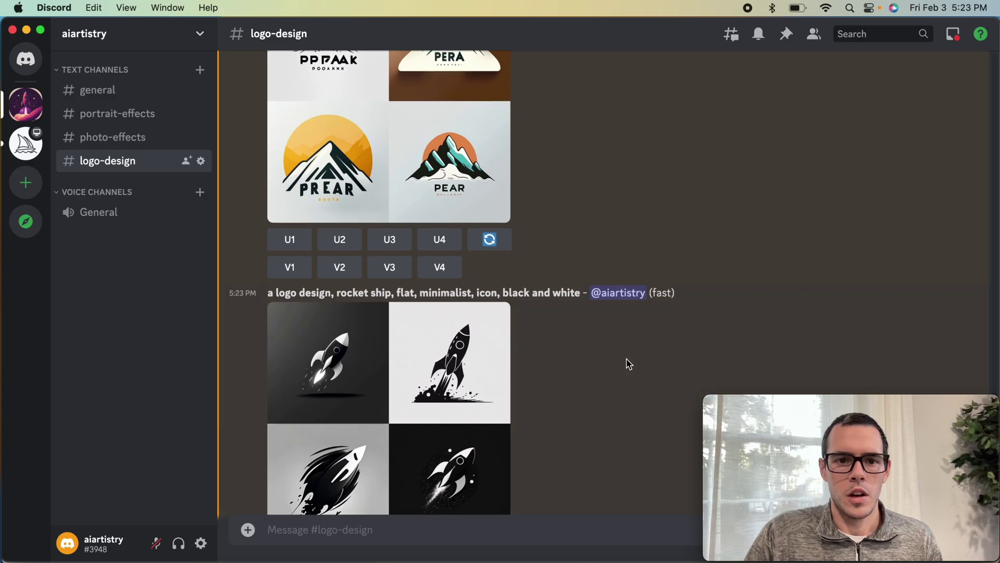
{"action": "scroll", "coordinate": [628, 363], "scroll_direction": "up", "scroll_amount": 2}
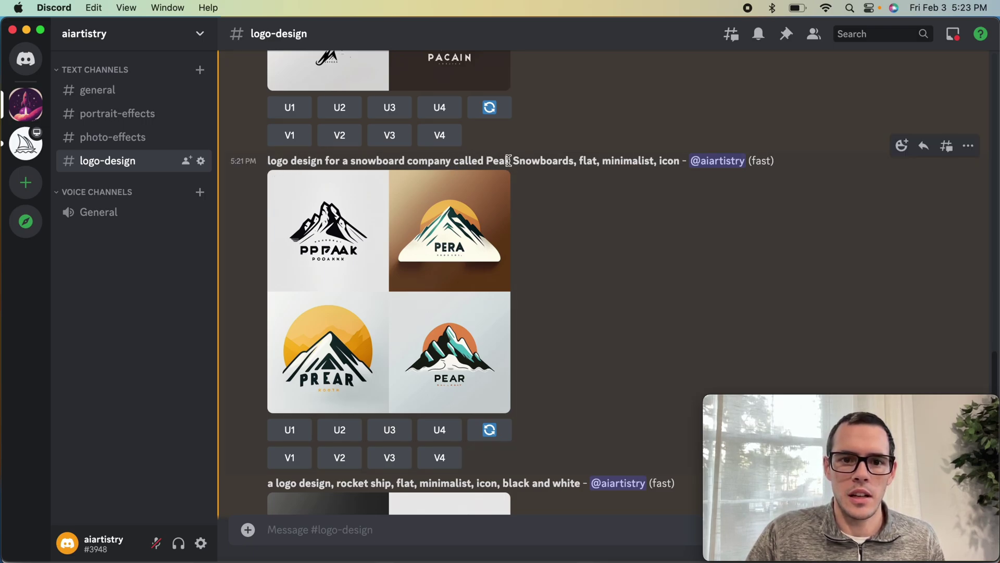
{"action": "scroll", "coordinate": [540, 165], "scroll_direction": "up", "scroll_amount": 7}
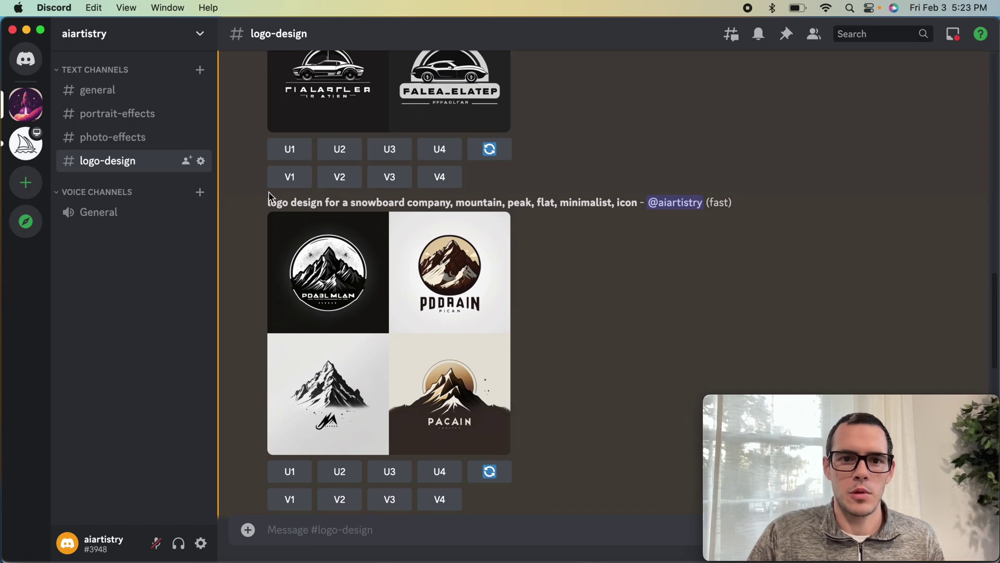
{"action": "scroll", "coordinate": [492, 206], "scroll_direction": "down", "scroll_amount": 7}
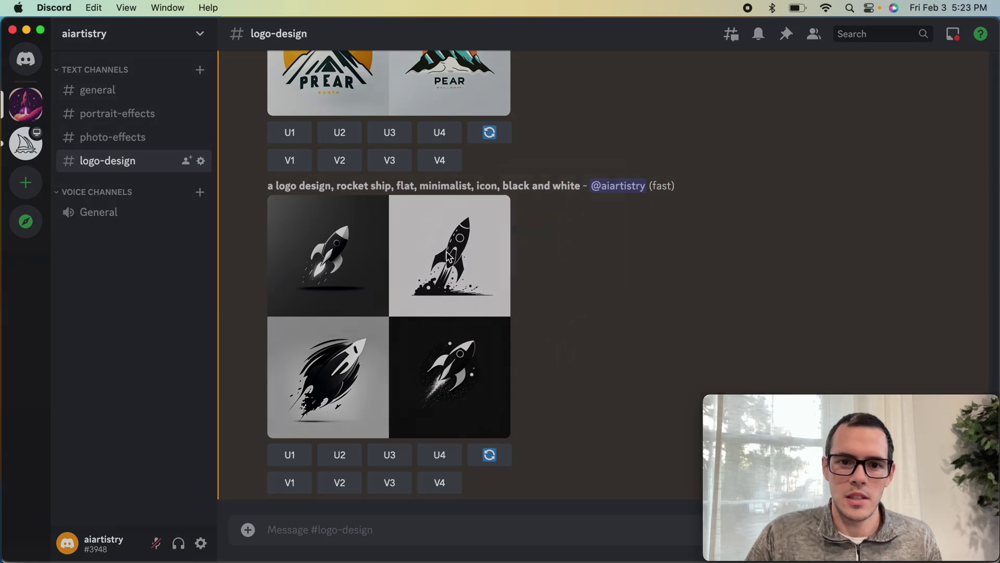
{"action": "left_click", "coordinate": [449, 257]}
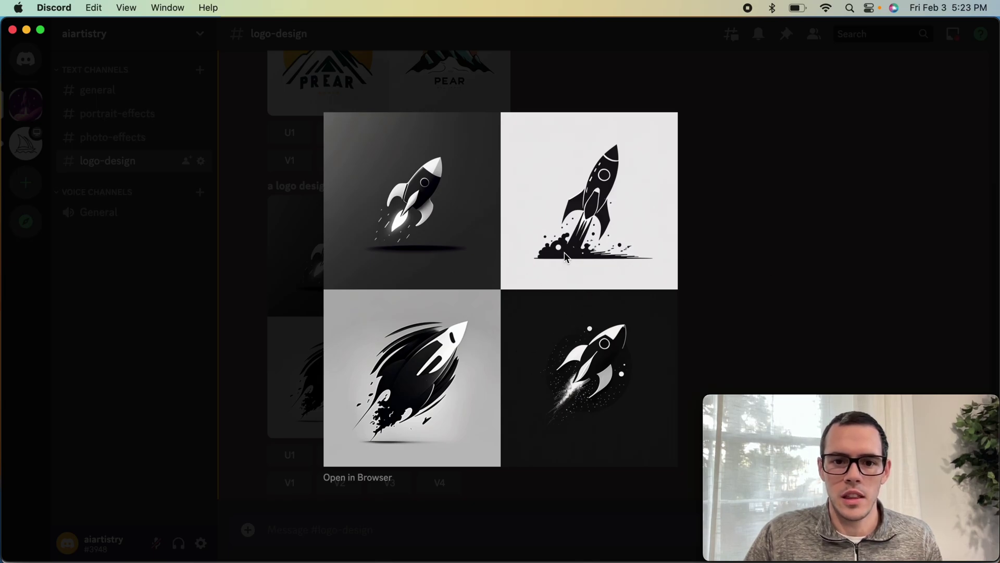
{"action": "left_click", "coordinate": [777, 268]}
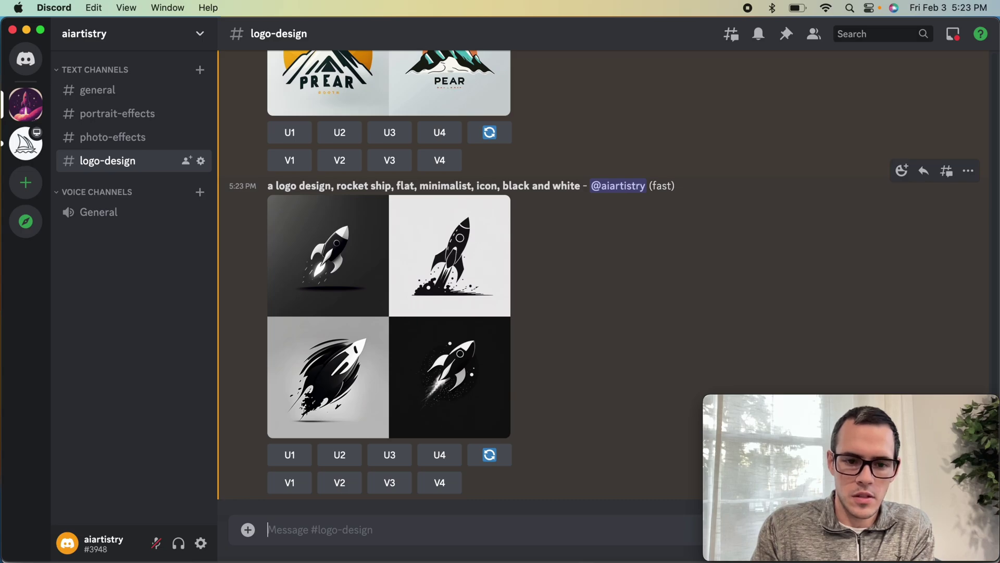
- Start a /imagine prompt reading 'a logo design, plant store, plants'
{"action": "type", "text": "a lo"}
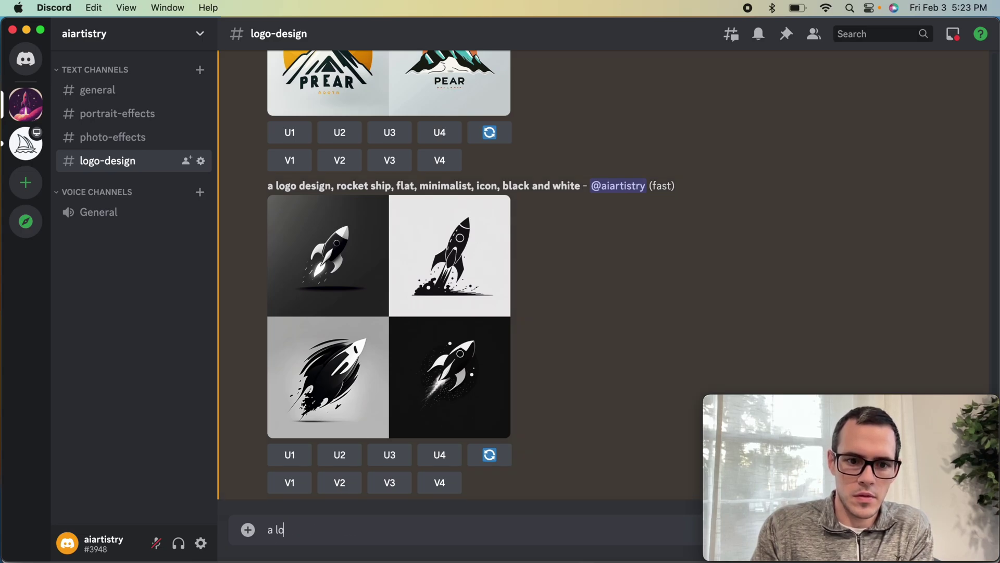
{"action": "type", "text": "go wit"}
{"action": "key", "text": "BackSpace"}
{"action": "key", "text": "BackSpace"}
{"action": "key", "text": "BackSpace"}
{"action": "key", "text": "BackSpace"}
{"action": "key", "text": "BackSpace"}
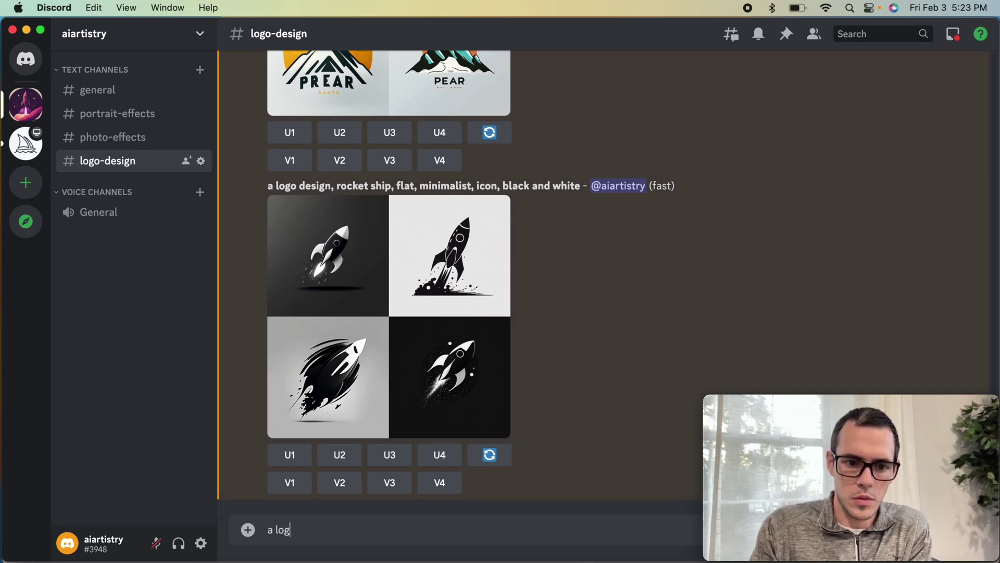
{"action": "key", "text": "BackSpace"}
{"action": "key", "text": "BackSpace"}
{"action": "key", "text": "BackSpace"}
{"action": "key", "text": "BackSpace"}
{"action": "key", "text": "BackSpace"}
{"action": "type", "text": "/imagin"}
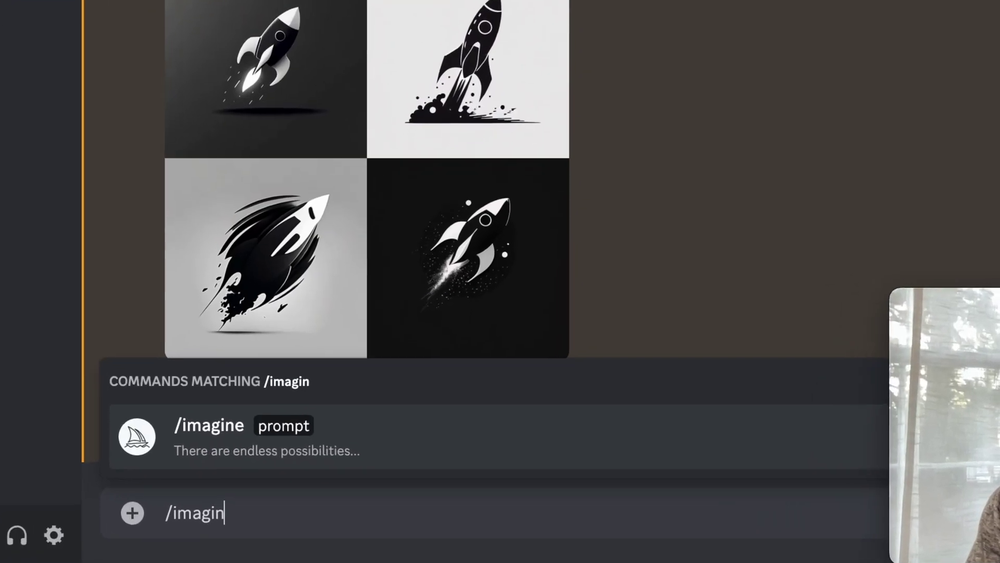
{"action": "type", "text": "e,"}
{"action": "key", "text": "BackSpace"}
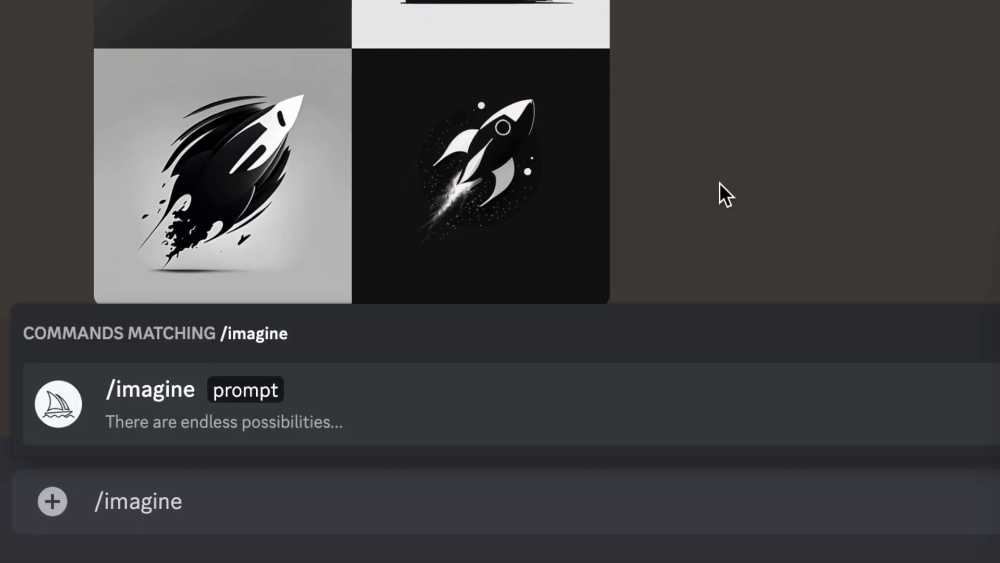
{"action": "left_click", "coordinate": [553, 408]}
{"action": "type", "text": "a lgo"}
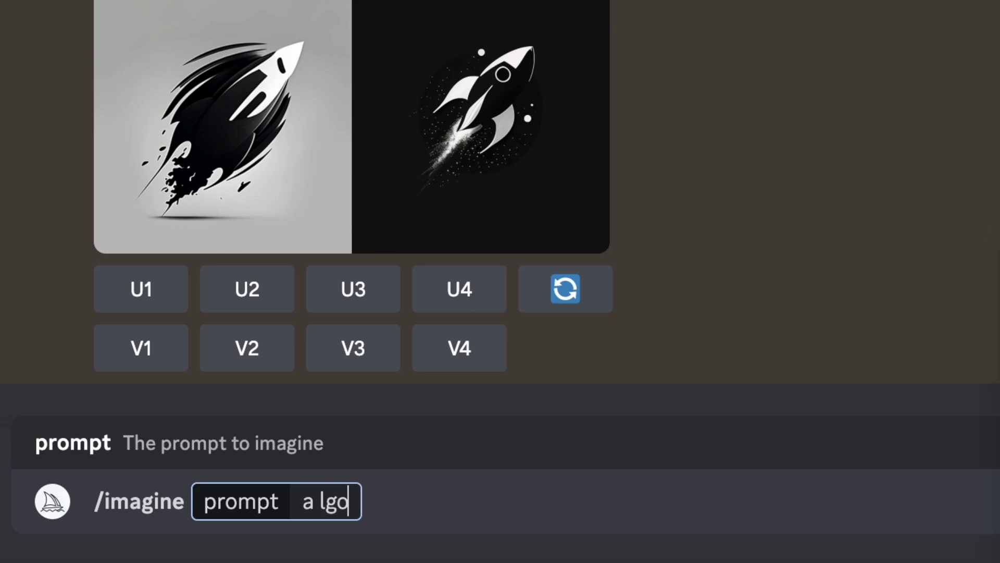
{"action": "key", "text": "BackSpace"}
{"action": "key", "text": "BackSpace"}
{"action": "type", "text": "ogo es"}
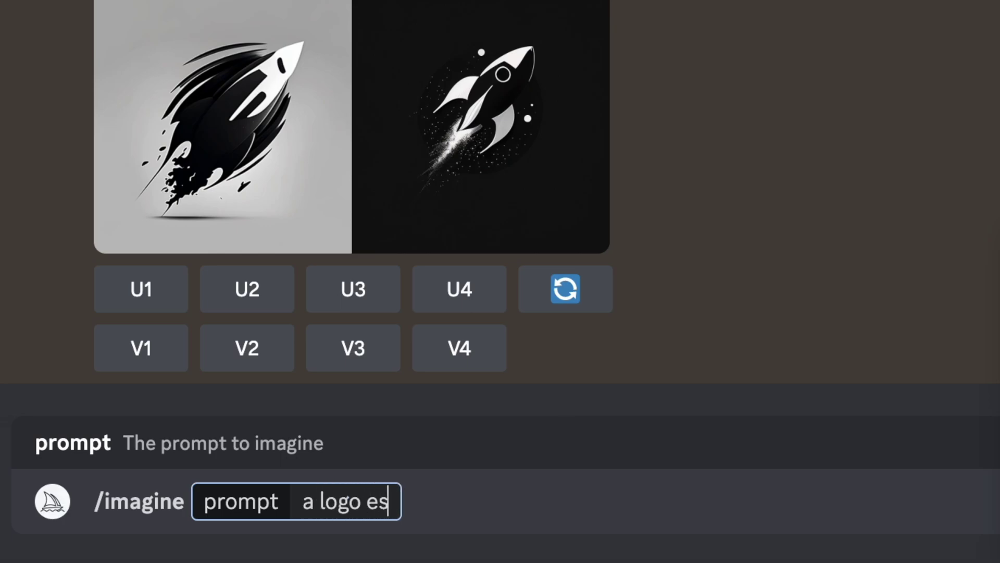
{"action": "key", "text": "BackSpace"}
{"action": "key", "text": "BackSpace"}
{"action": "type", "text": "dsi"}
{"action": "key", "text": "BackSpace"}
{"action": "key", "text": "BackSpace"}
{"action": "type", "text": "es"}
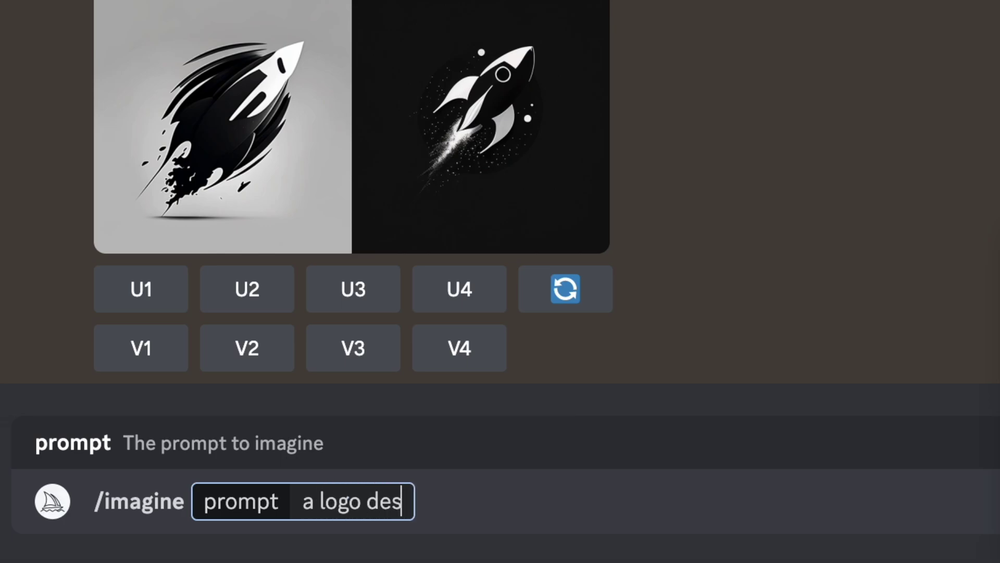
{"action": "type", "text": "ign, "}
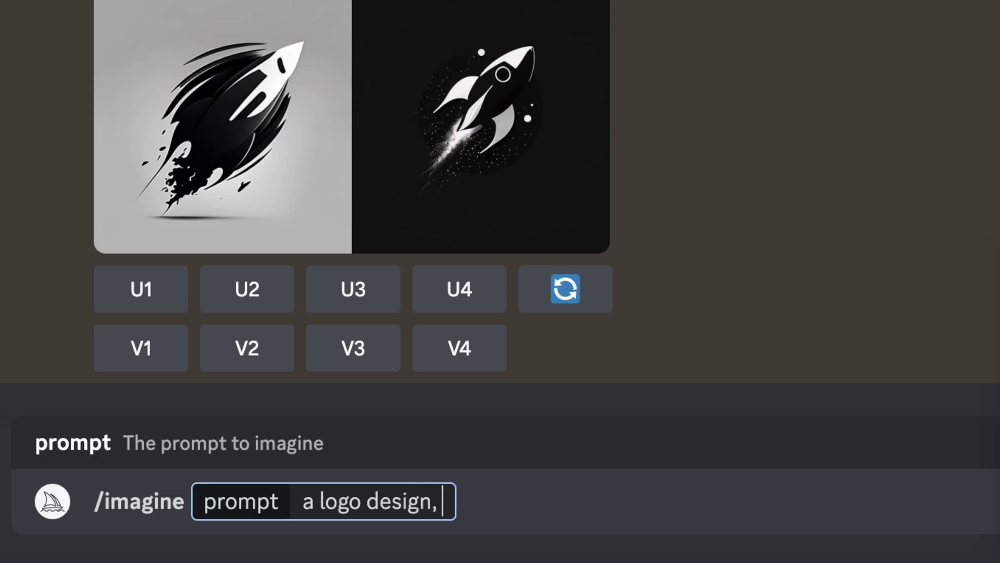
{"action": "type", "text": "plants, "}
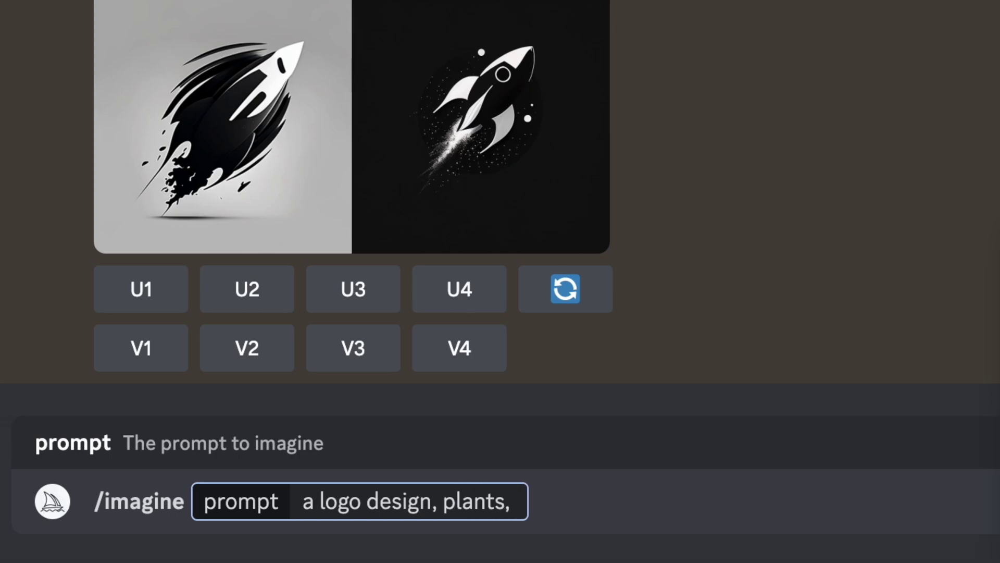
{"action": "type", "text": "pl"}
{"action": "key", "text": "BackSpace"}
{"action": "key", "text": "BackSpace"}
{"action": "key", "text": "BackSpace"}
{"action": "key", "text": "BackSpace"}
{"action": "key", "text": "BackSpace"}
{"action": "type", "text": "store, plants"}
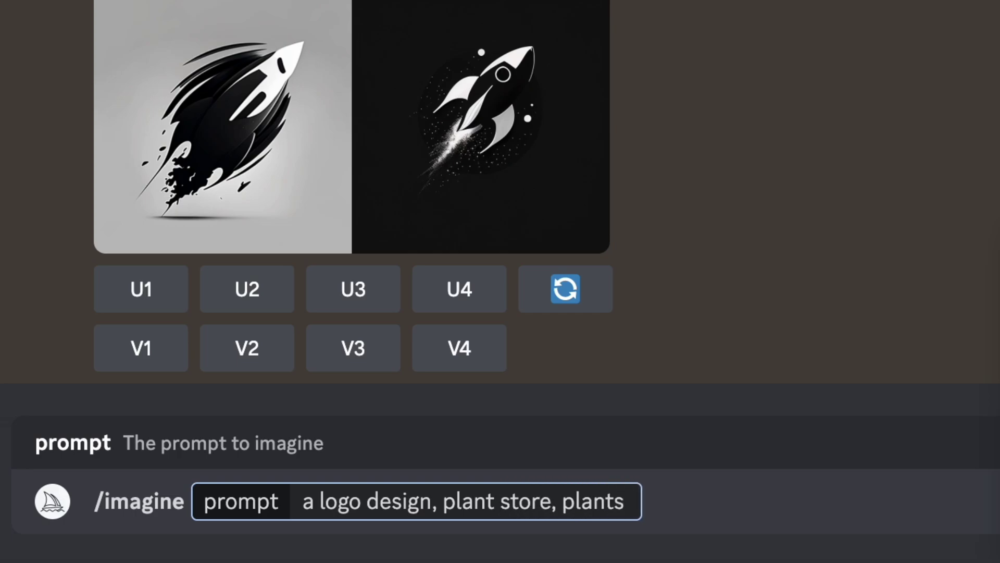
- Finish the prompt with '2d, vector, flat, icon' and submit it
{"action": "key", "text": "BackSpace"}
{"action": "type", "text": ", "}
{"action": "type", "text": "minim"}
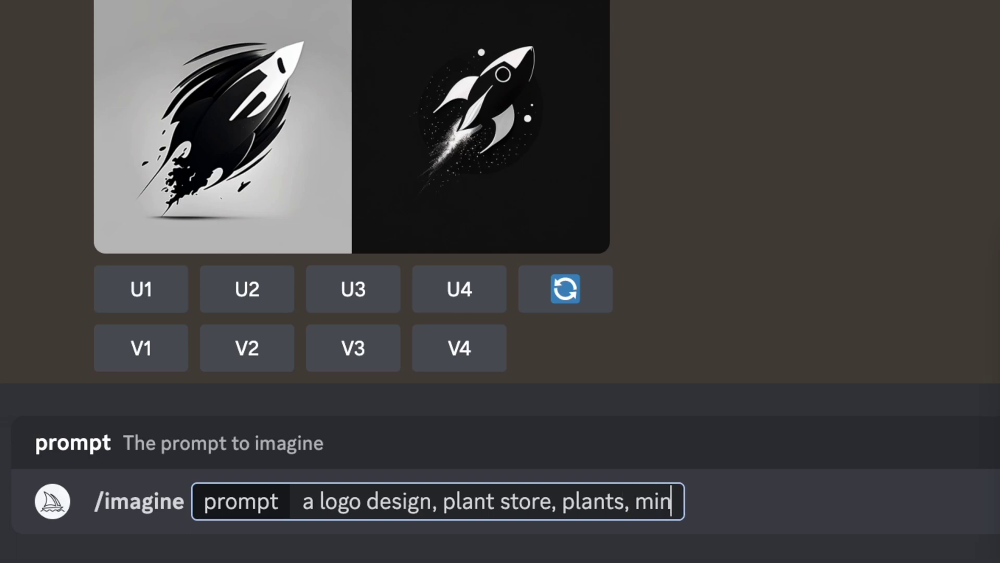
{"action": "key", "text": "BackSpace"}
{"action": "key", "text": "BackSpace"}
{"action": "key", "text": "BackSpace"}
{"action": "key", "text": "BackSpace"}
{"action": "key", "text": "BackSpace"}
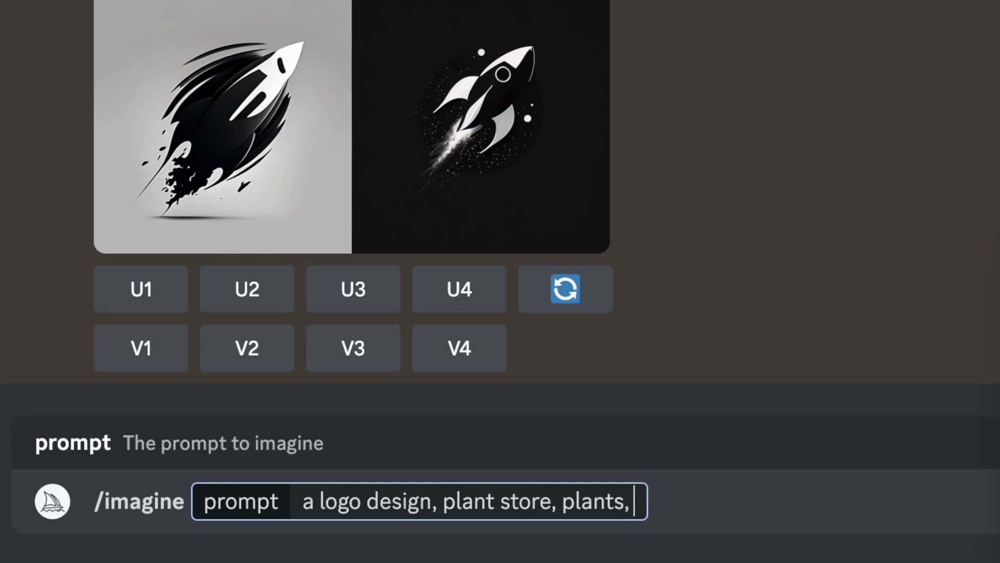
{"action": "type", "text": "2d"}
{"action": "key", "text": "BackSpace"}
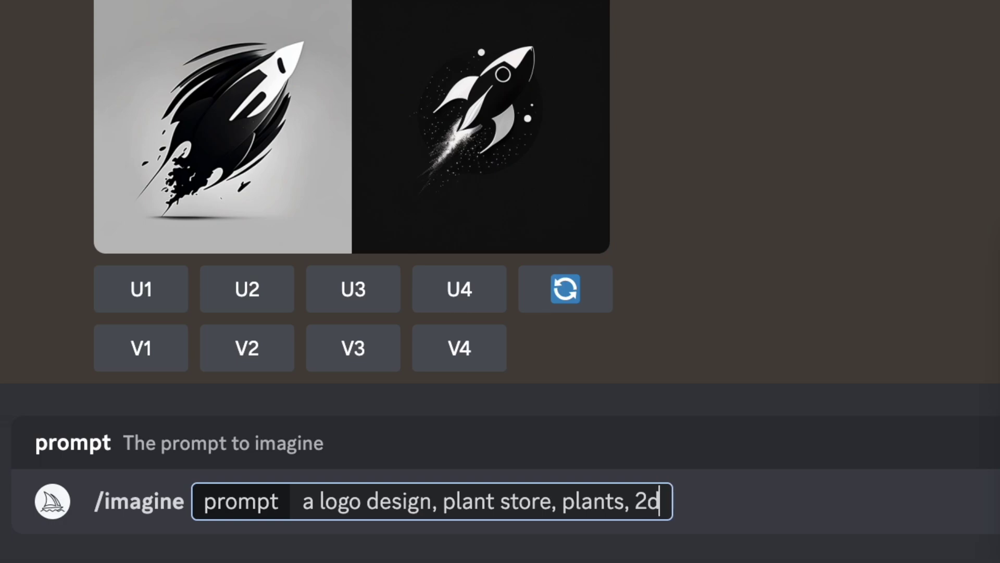
{"action": "type", "text": ", vectore"}
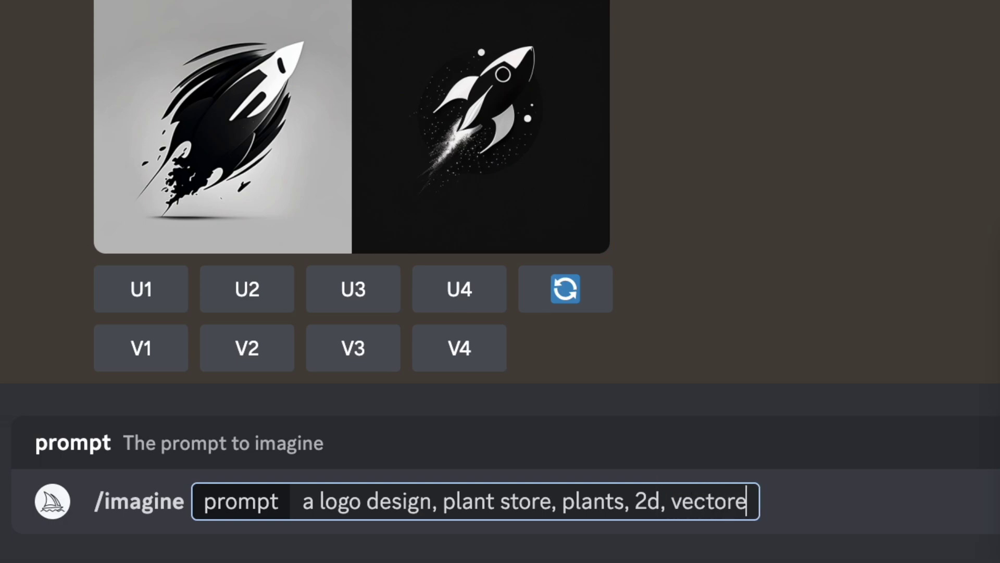
{"action": "key", "text": "BackSpace"}
{"action": "type", "text": ", flat i"}
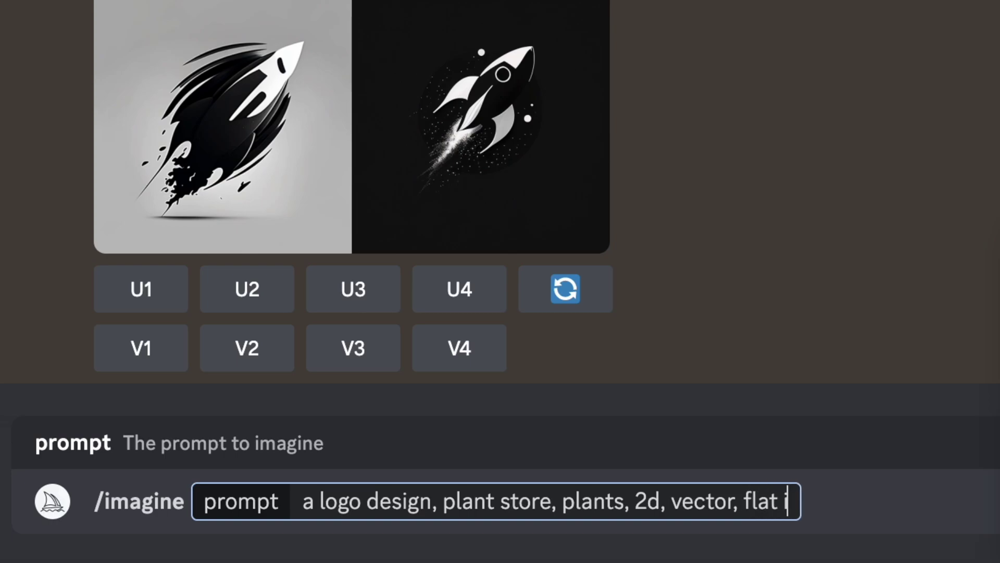
{"action": "key", "text": "BackSpace"}
{"action": "type", "text": ", icon"}
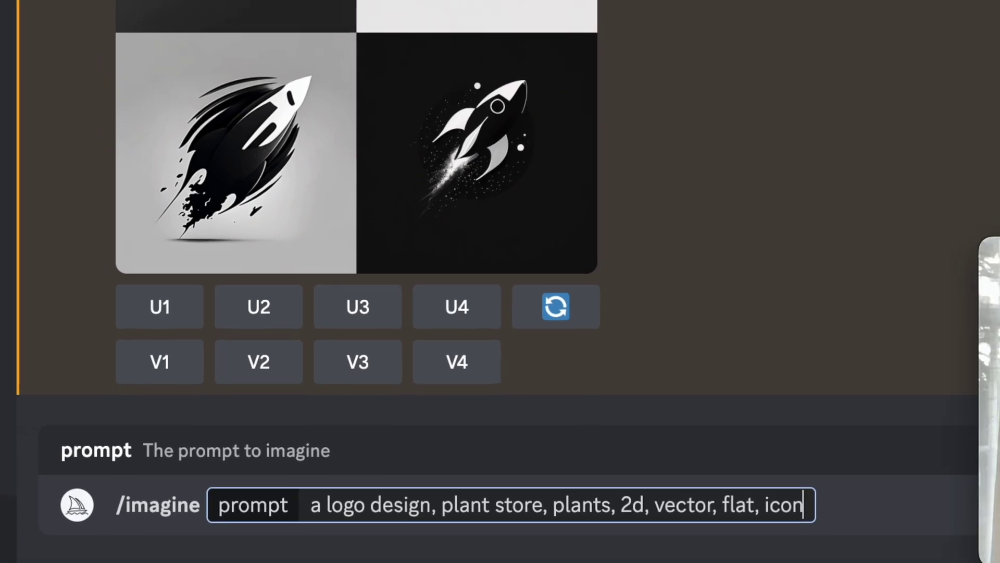
{"action": "key", "text": "Return"}
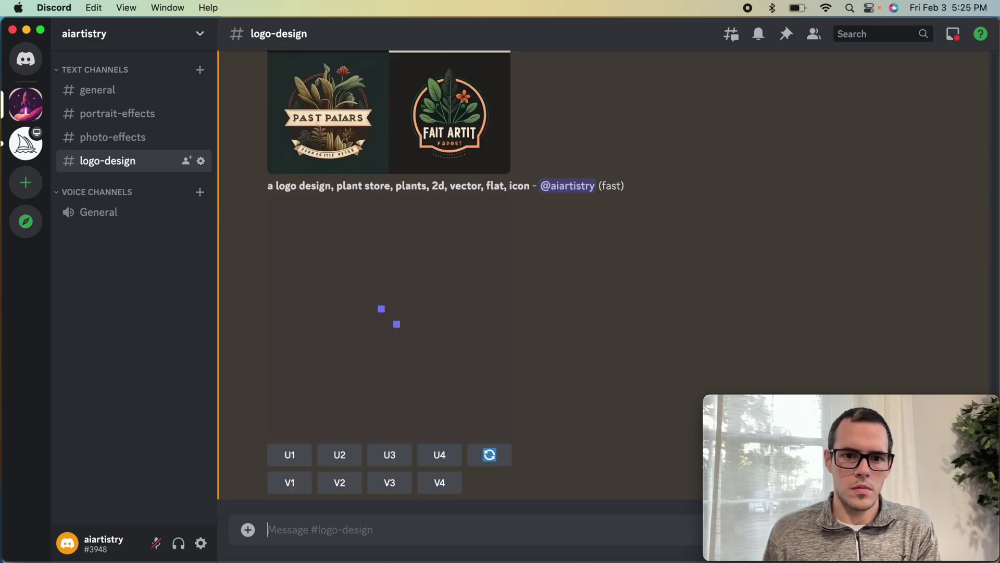
- Enlarge the finished plant-store logo grid, then scroll the channel to compare it with earlier logos
{"action": "left_click", "coordinate": [416, 319]}
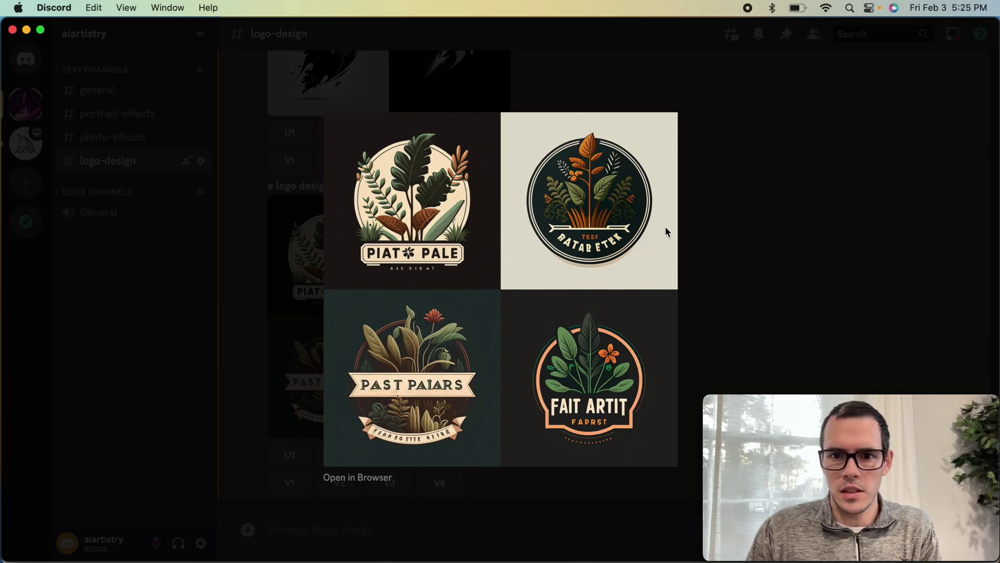
{"action": "left_click", "coordinate": [815, 316]}
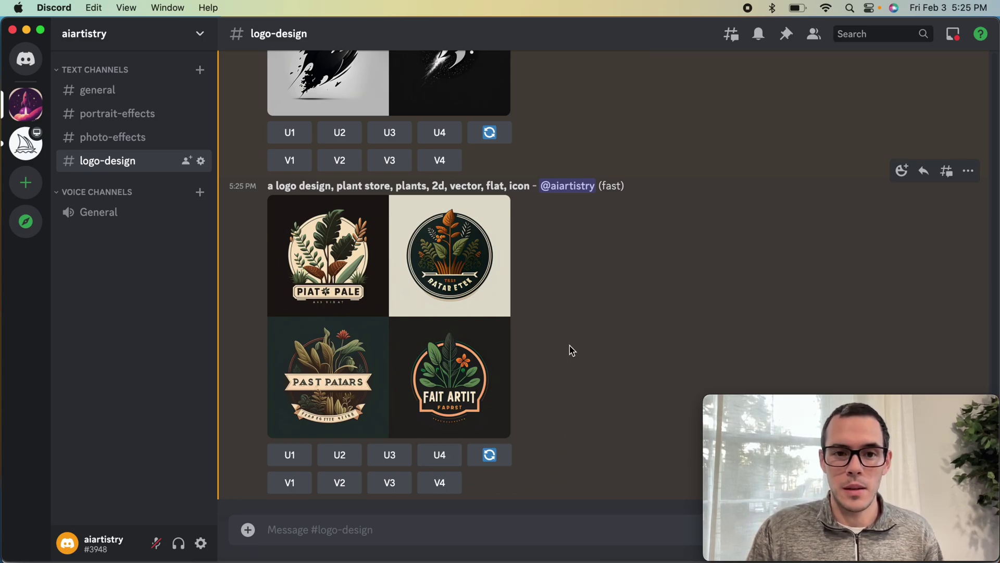
{"action": "scroll", "coordinate": [572, 351], "scroll_direction": "up", "scroll_amount": 15}
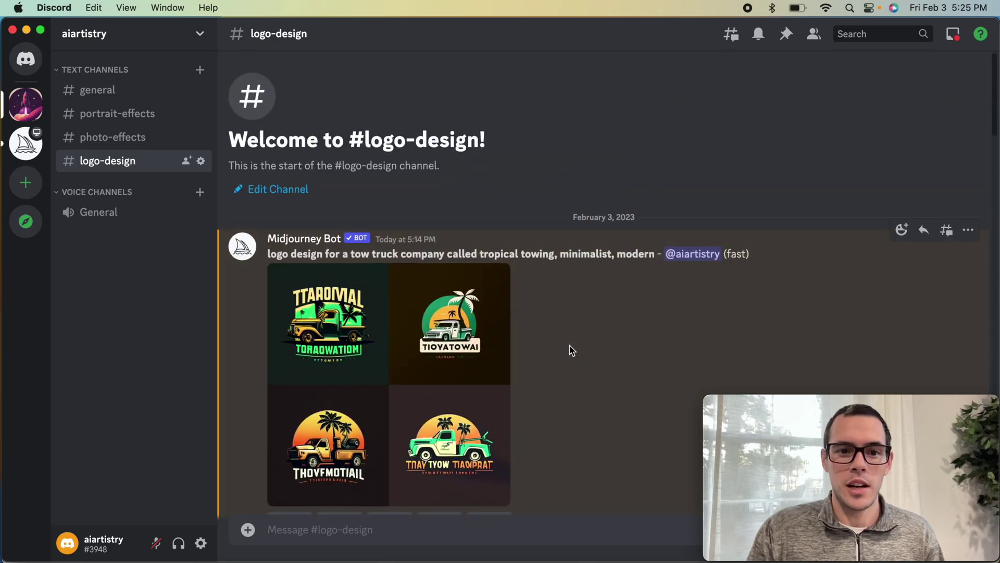
{"action": "scroll", "coordinate": [572, 351], "scroll_direction": "down", "scroll_amount": 15}
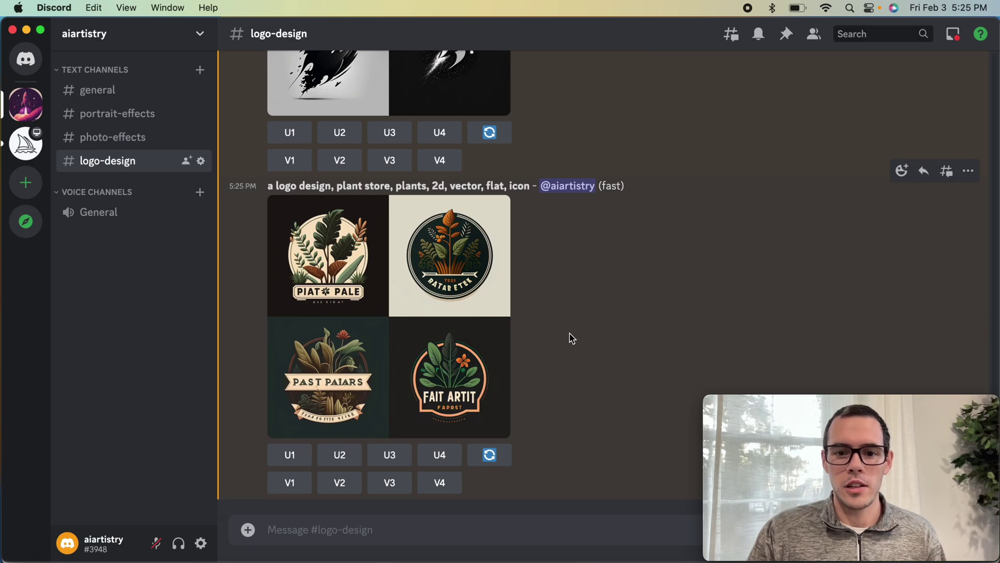
{"action": "scroll", "coordinate": [572, 339], "scroll_direction": "up", "scroll_amount": 6}
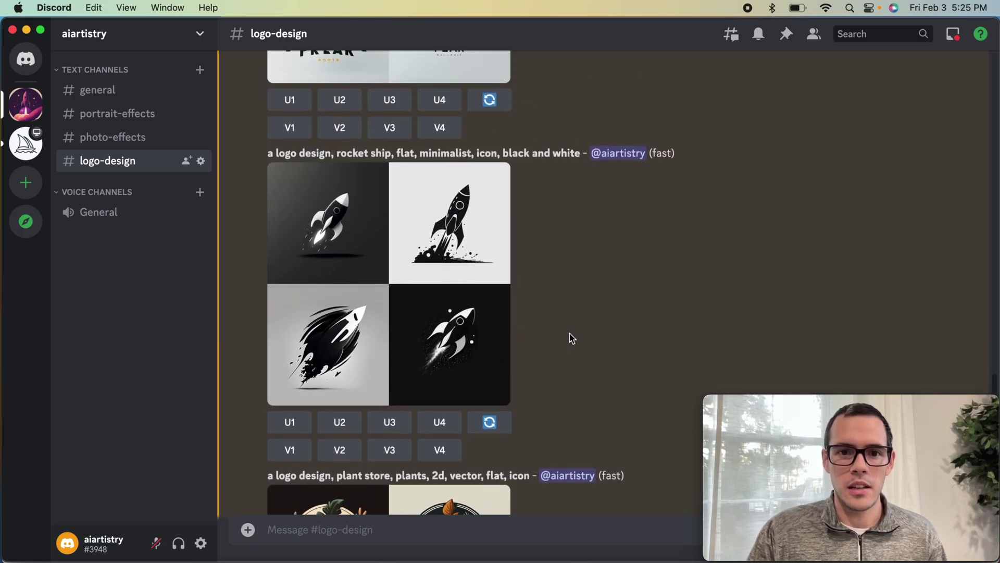
{"action": "scroll", "coordinate": [572, 338], "scroll_direction": "down", "scroll_amount": 6}
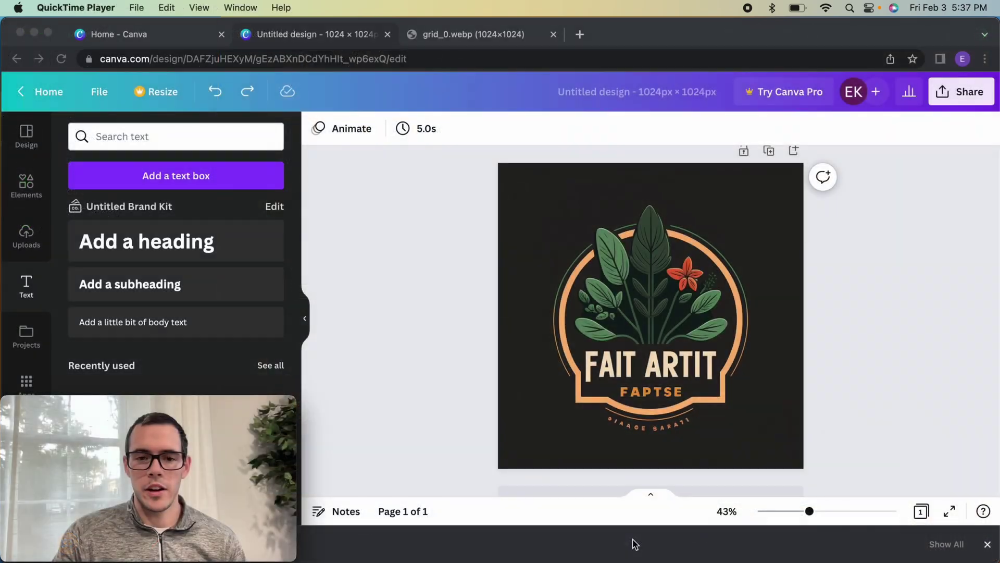
- Add a square from Elements, shrink it into a short rectangle, and place it over FAIT ARTIT
{"action": "left_click", "coordinate": [44, 194]}
{"action": "left_click", "coordinate": [29, 187]}
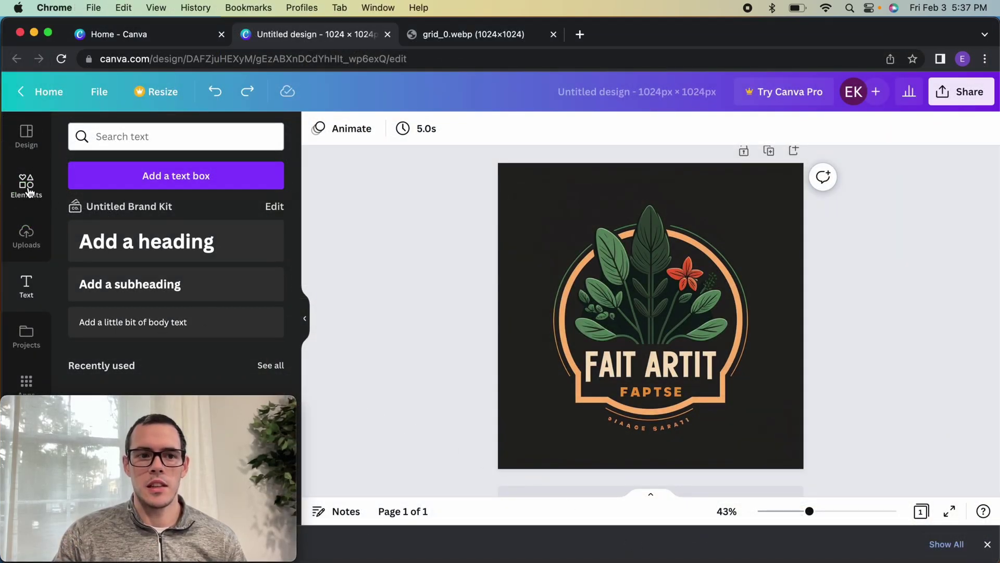
{"action": "left_click", "coordinate": [110, 237]}
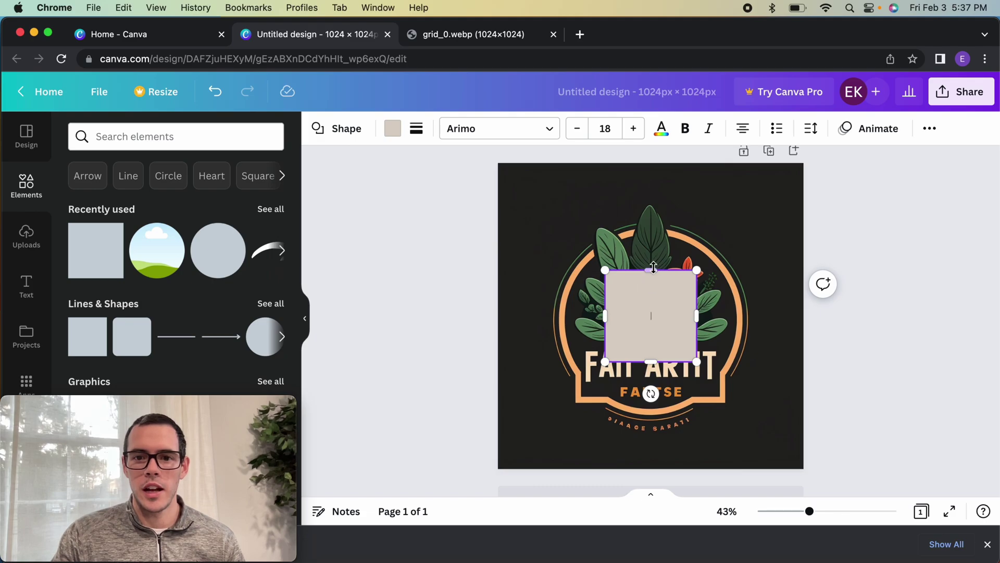
{"action": "left_click_drag", "start_coordinate": [654, 267], "coordinate": [651, 316]}
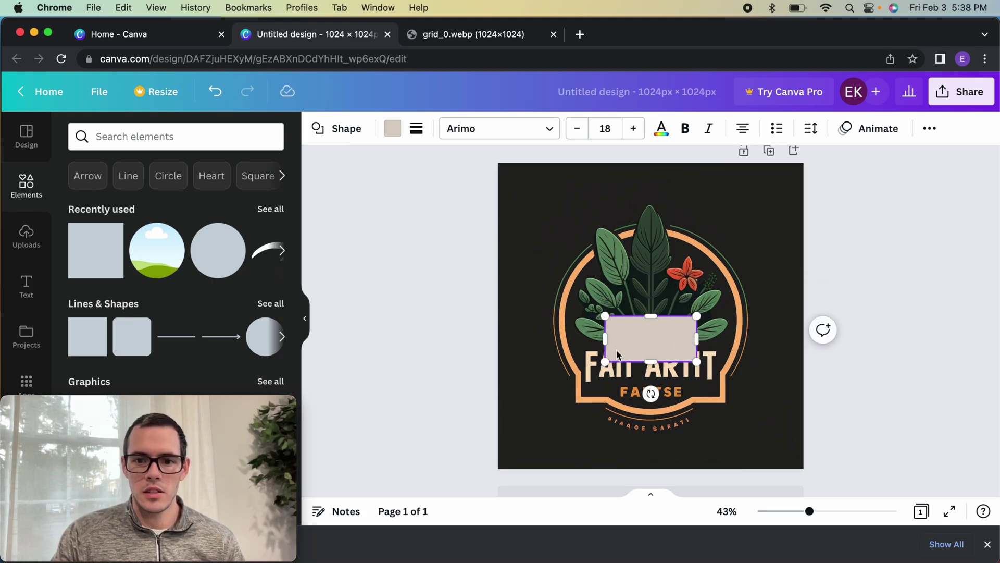
{"action": "left_click_drag", "start_coordinate": [651, 361], "coordinate": [719, 384]}
{"action": "left_click", "coordinate": [782, 370]}
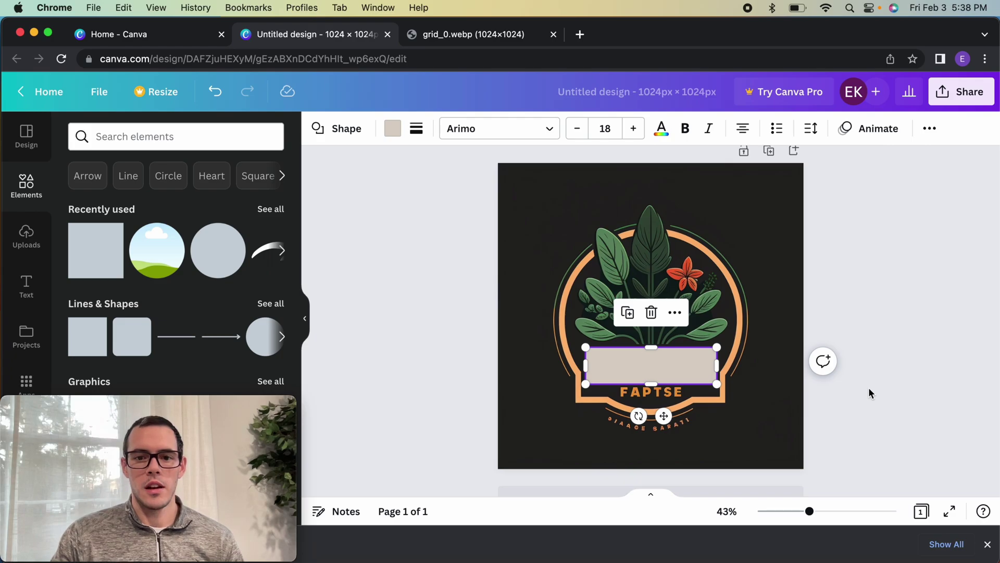
- Make the cover rectangle black and trim its width to fit over the old wording
{"action": "left_click", "coordinate": [393, 130]}
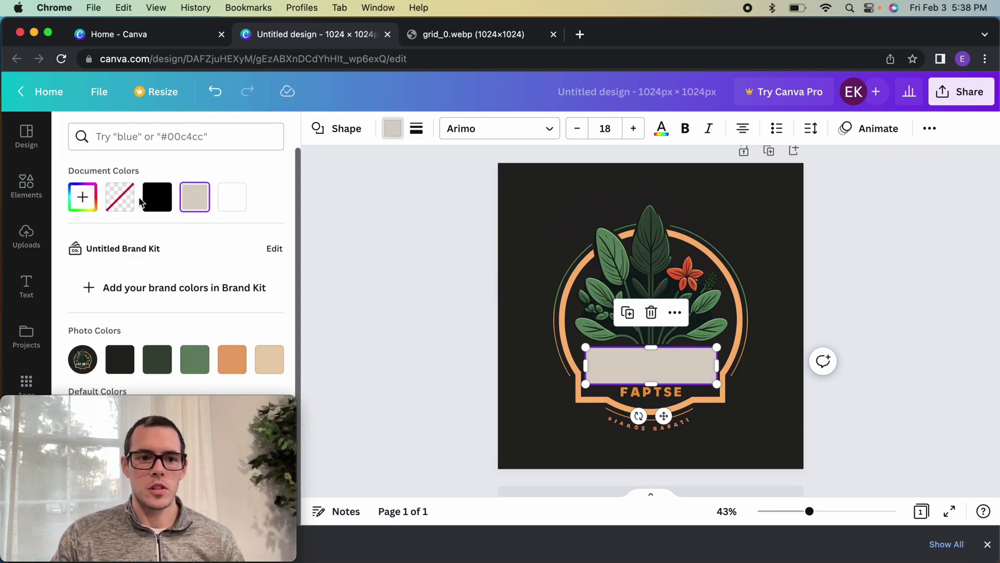
{"action": "left_click", "coordinate": [120, 359]}
{"action": "key", "text": "Escape"}
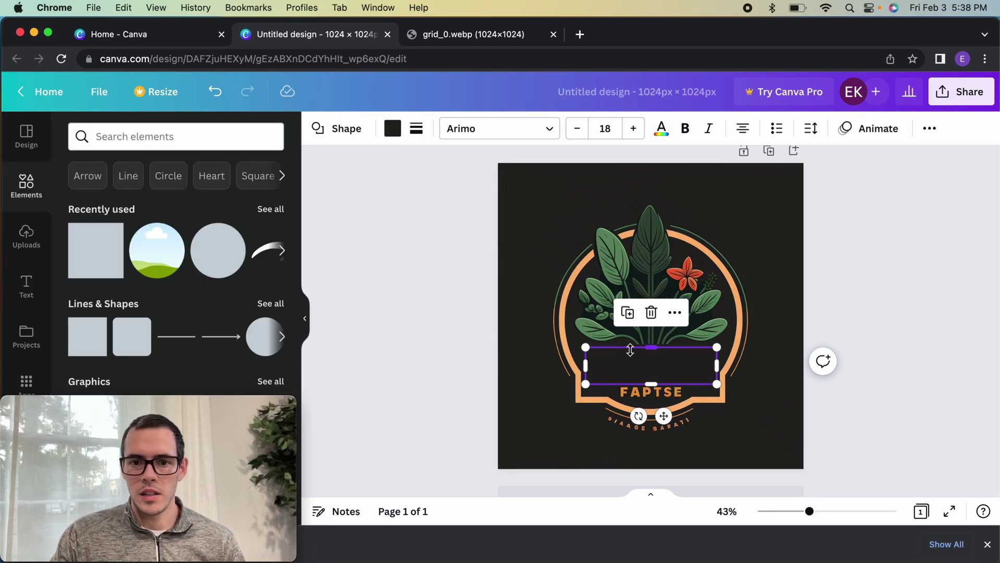
{"action": "left_click_drag", "start_coordinate": [631, 350], "coordinate": [635, 354]}
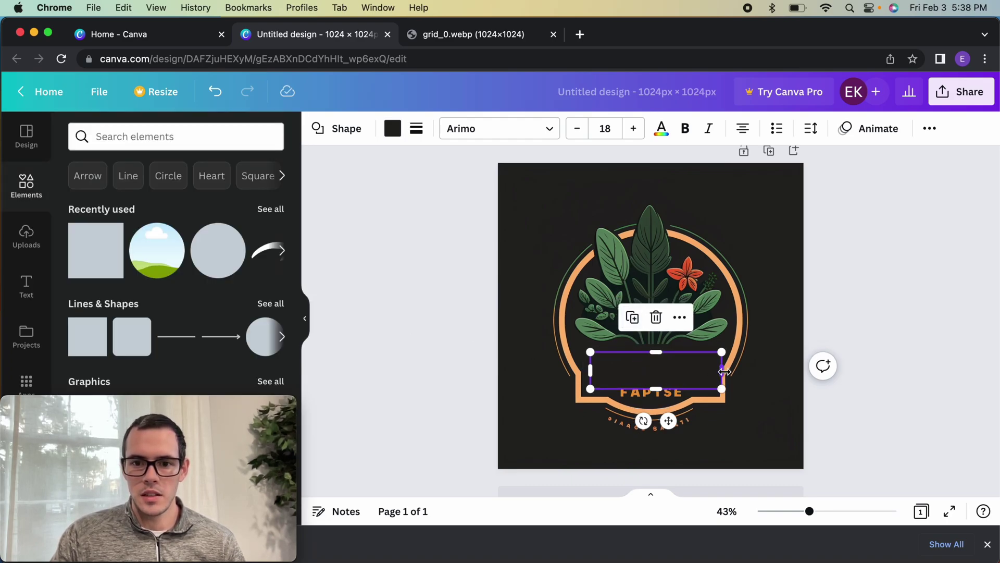
{"action": "left_click_drag", "start_coordinate": [724, 371], "coordinate": [706, 371]}
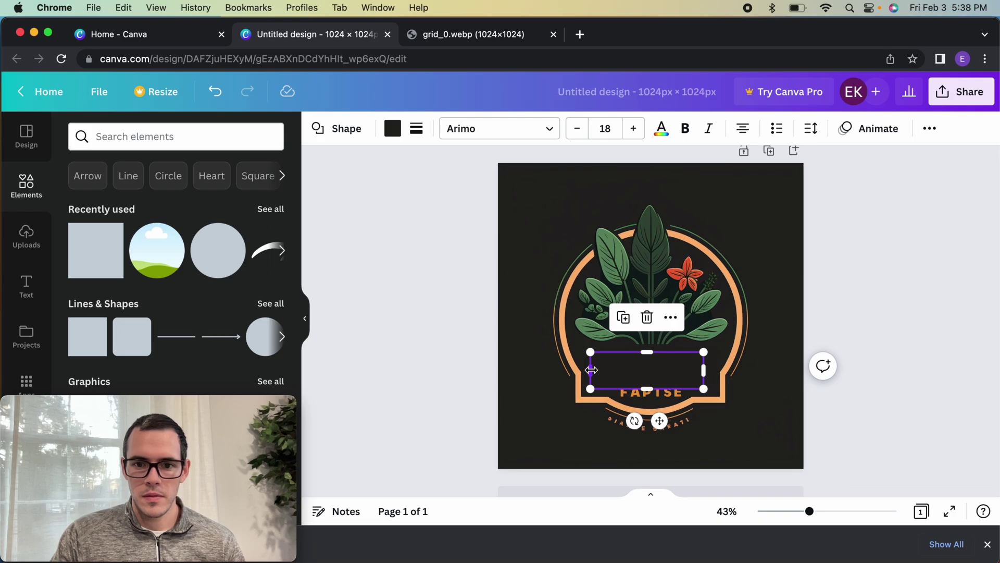
{"action": "left_click_drag", "start_coordinate": [591, 370], "coordinate": [655, 374]}
{"action": "left_click", "coordinate": [840, 355]}
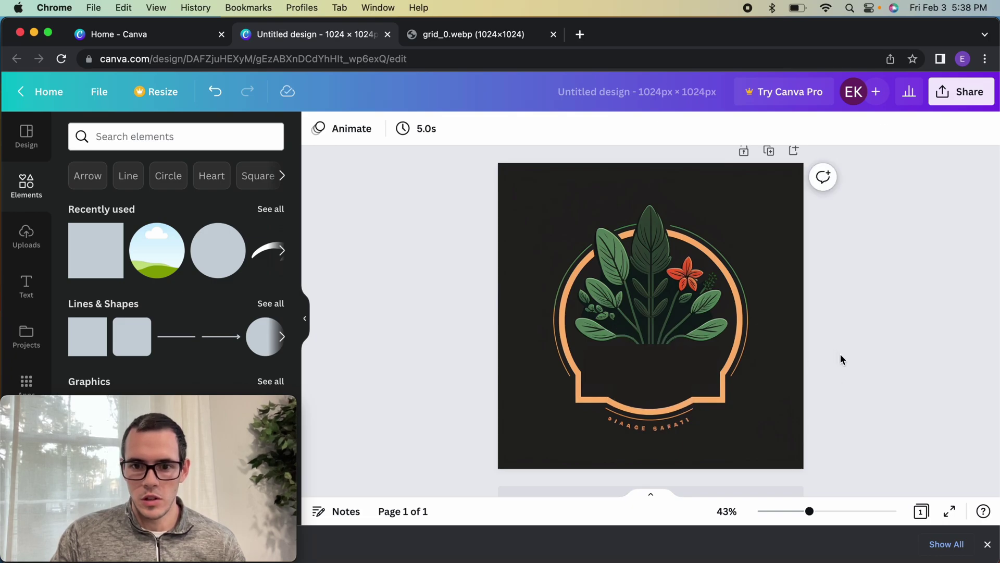
- Duplicate the black rectangle and tilt the copy over the curved text below the badge
{"action": "left_click", "coordinate": [655, 384]}
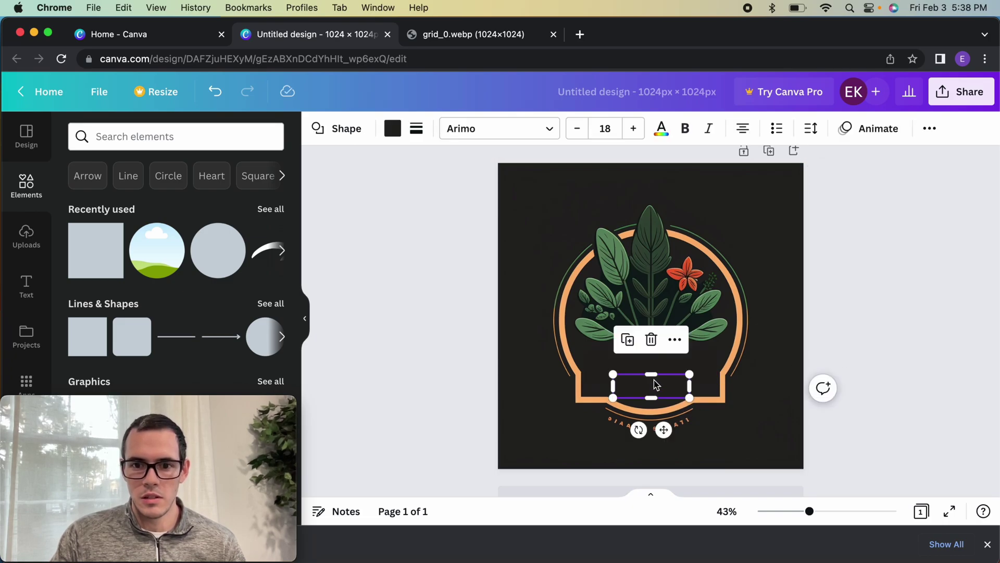
{"action": "left_click", "coordinate": [628, 341]}
{"action": "left_click_drag", "start_coordinate": [643, 395], "coordinate": [615, 425]}
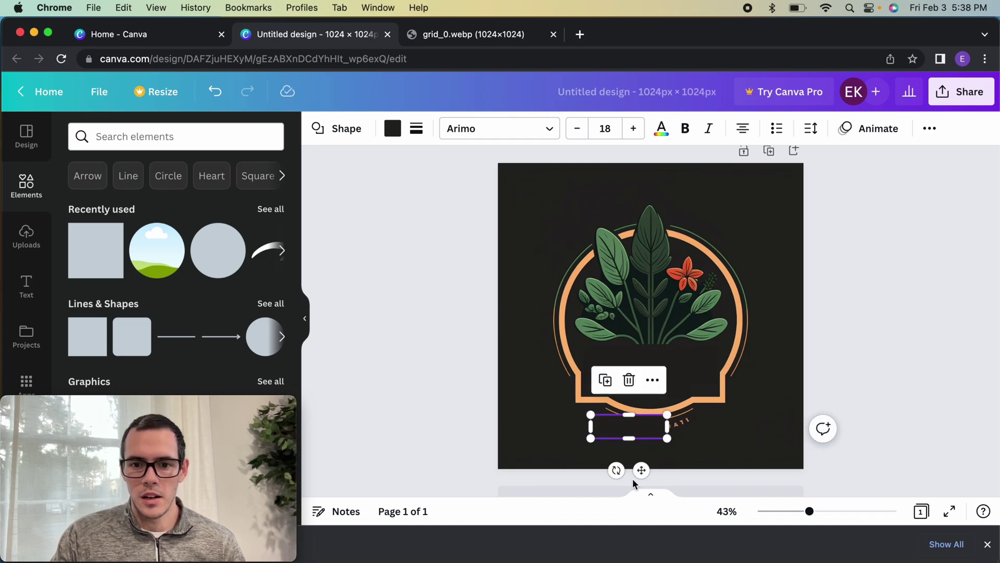
{"action": "mouse_move", "coordinate": [616, 470]}
{"action": "left_mouse_down"}
{"action": "mouse_move", "coordinate": [577, 480]}
{"action": "mouse_move", "coordinate": [601, 469]}
{"action": "left_mouse_up"}
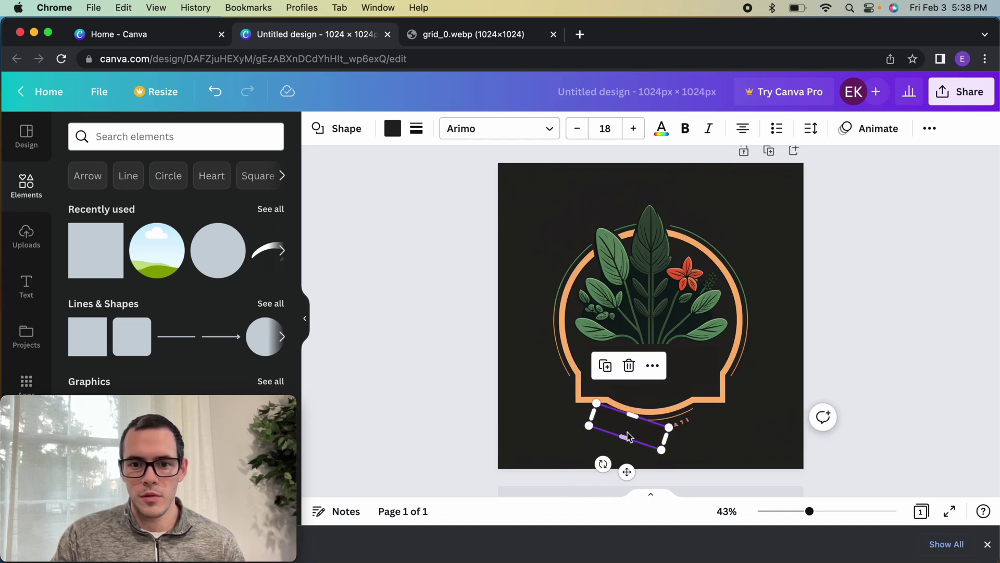
{"action": "left_click_drag", "start_coordinate": [627, 436], "coordinate": [626, 437]}
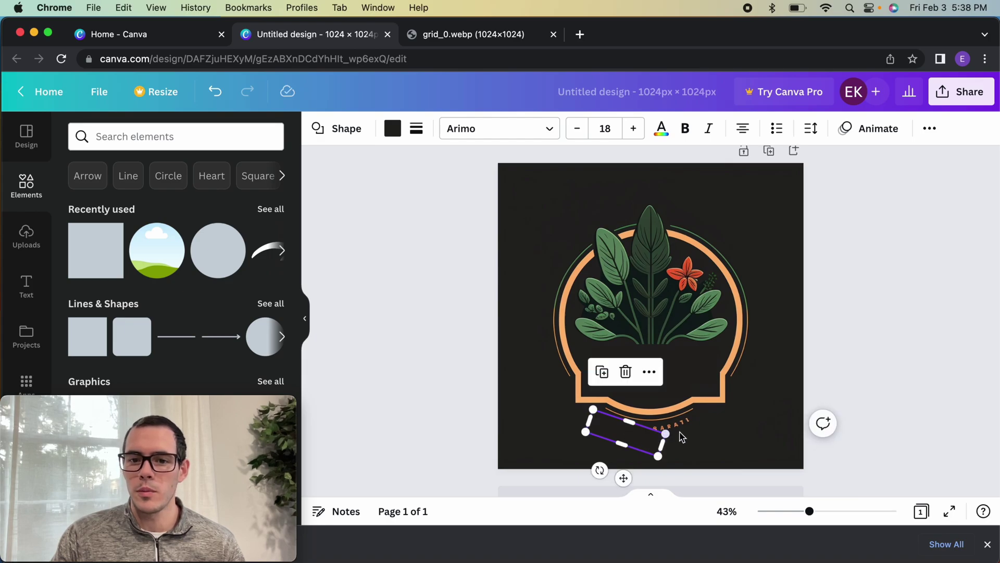
- Add another tilted copy across the badge's bottom and fine-tune its angle
{"action": "left_click", "coordinate": [603, 373]}
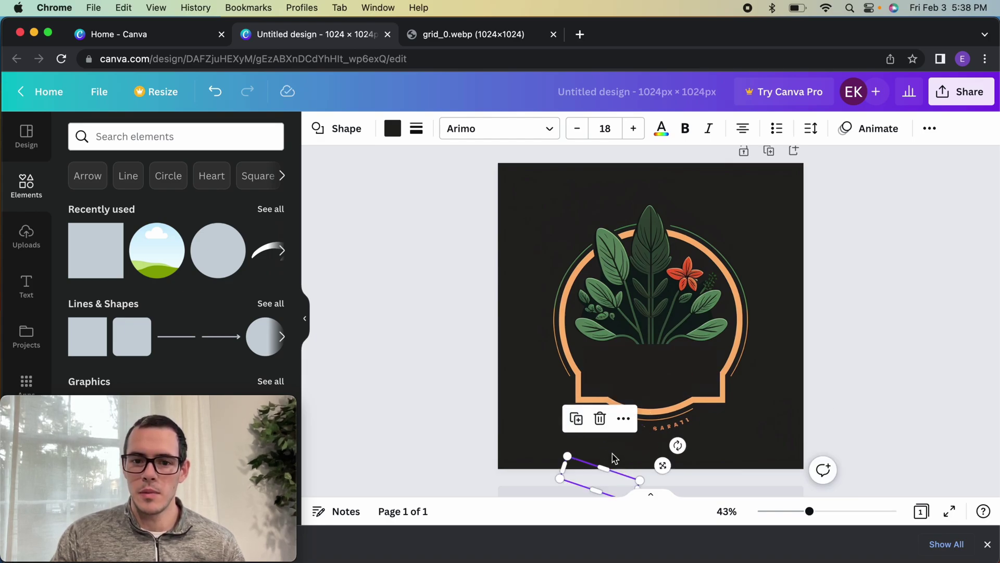
{"action": "left_click_drag", "start_coordinate": [577, 470], "coordinate": [654, 428]}
{"action": "mouse_move", "coordinate": [652, 470]}
{"action": "left_mouse_down"}
{"action": "mouse_move", "coordinate": [674, 478]}
{"action": "mouse_move", "coordinate": [649, 439]}
{"action": "mouse_move", "coordinate": [665, 473]}
{"action": "left_mouse_up"}
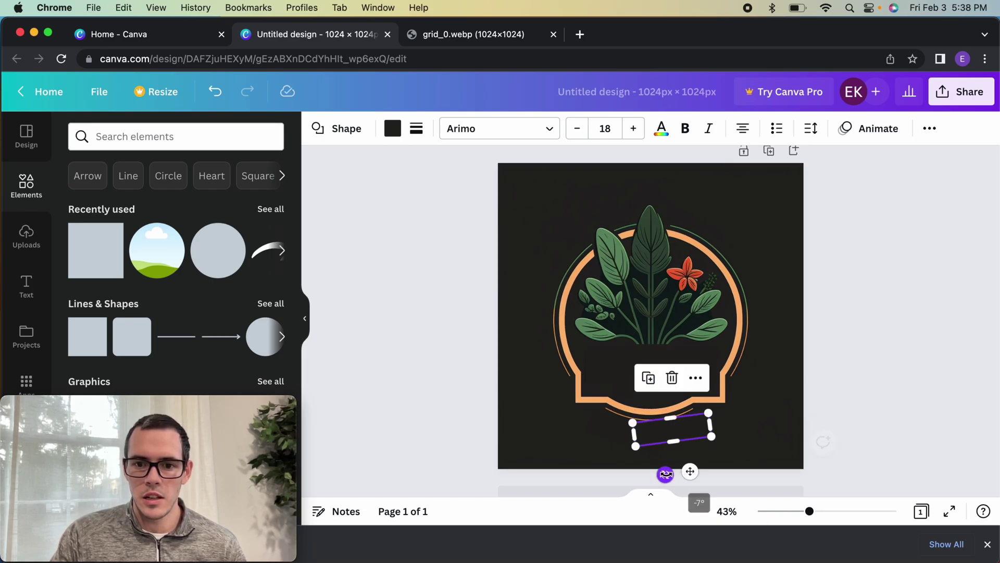
{"action": "left_click_drag", "start_coordinate": [679, 433], "coordinate": [676, 436]}
{"action": "left_click", "coordinate": [761, 424]}
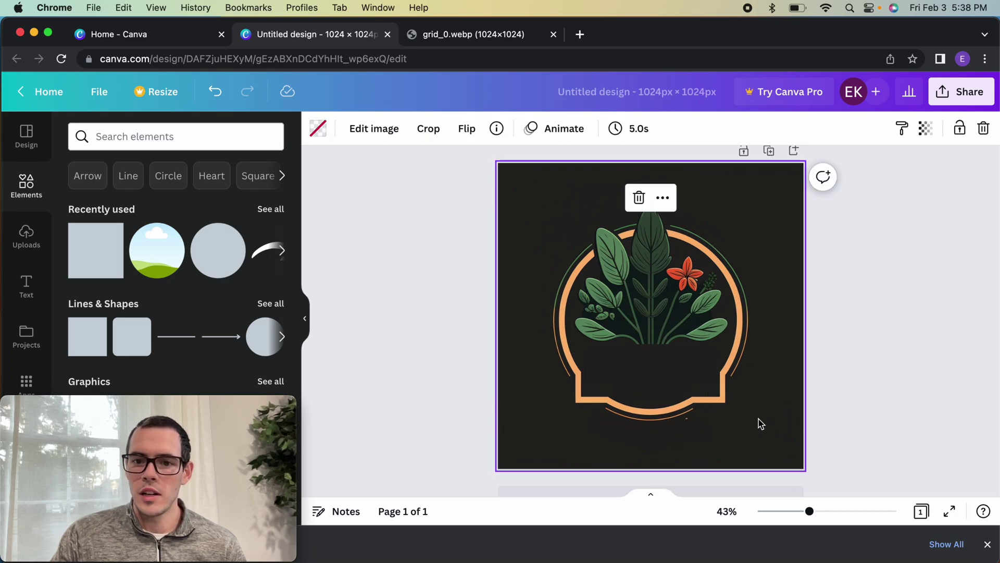
{"action": "left_click", "coordinate": [691, 439]}
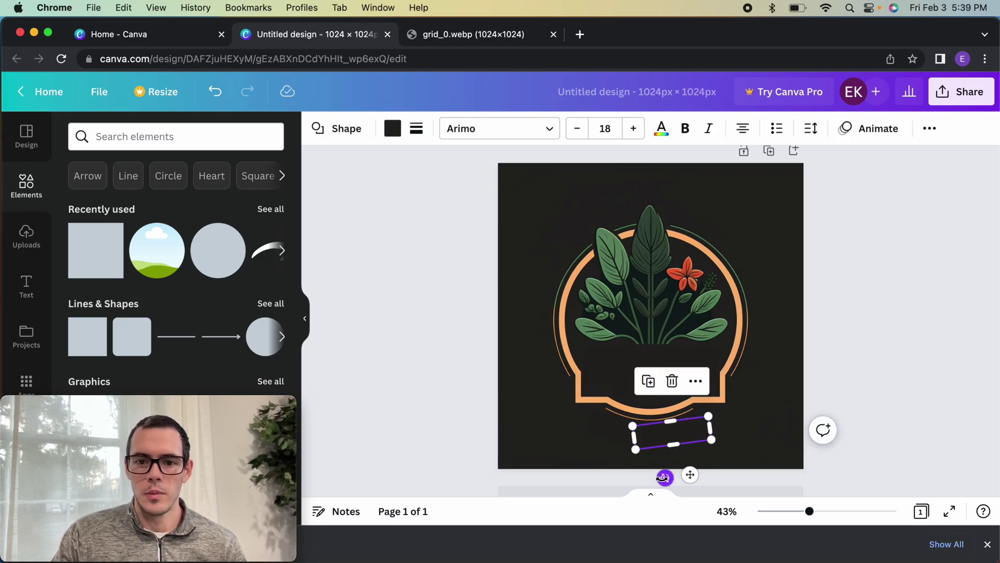
{"action": "left_click_drag", "start_coordinate": [664, 477], "coordinate": [671, 478]}
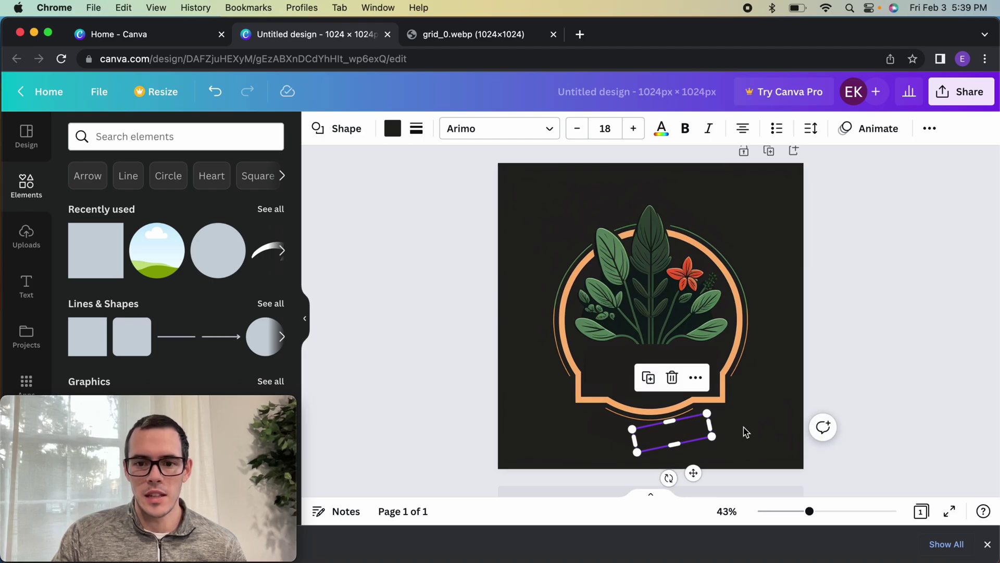
{"action": "left_click", "coordinate": [743, 429]}
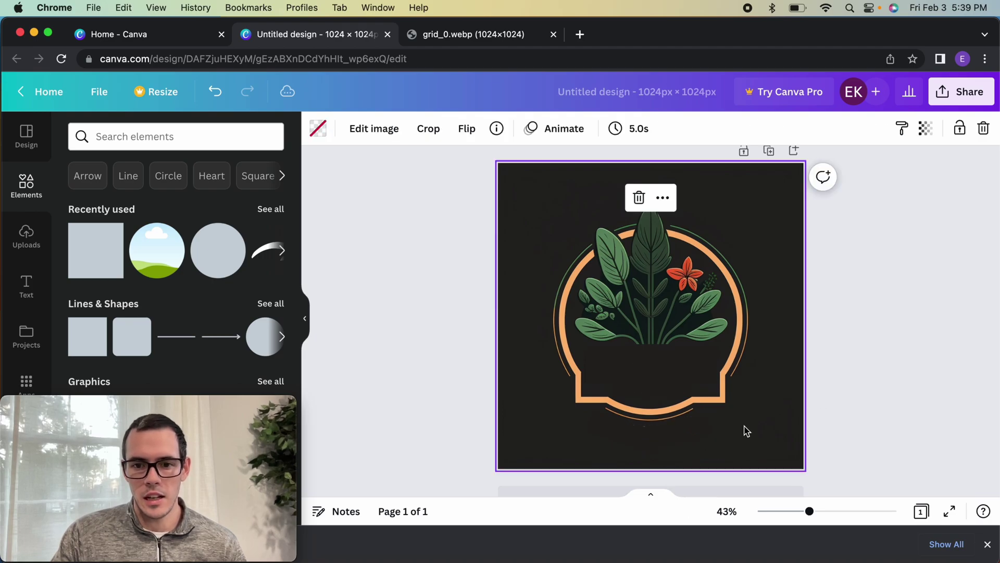
{"action": "left_click", "coordinate": [683, 439]}
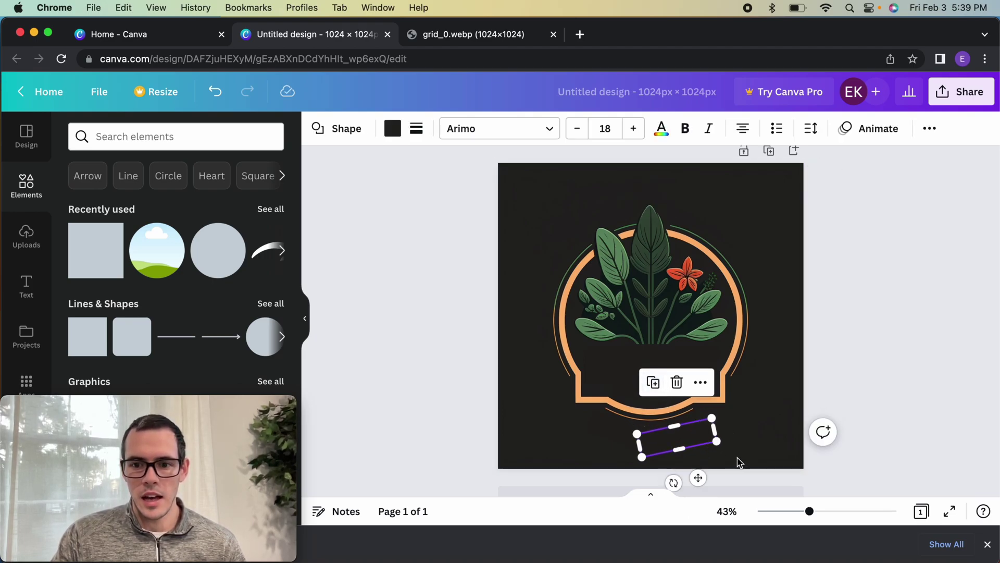
- Reposition the lower rectangle, level its tilt and nudge it up, then view the whole design
{"action": "left_click_drag", "start_coordinate": [809, 513], "coordinate": [834, 514]}
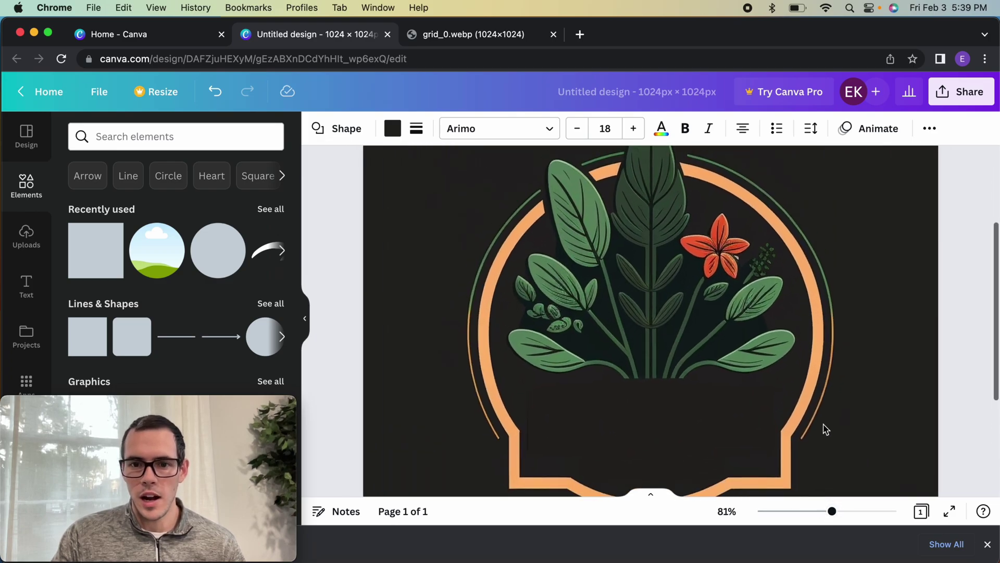
{"action": "scroll", "coordinate": [826, 406], "scroll_direction": "down", "scroll_amount": 2}
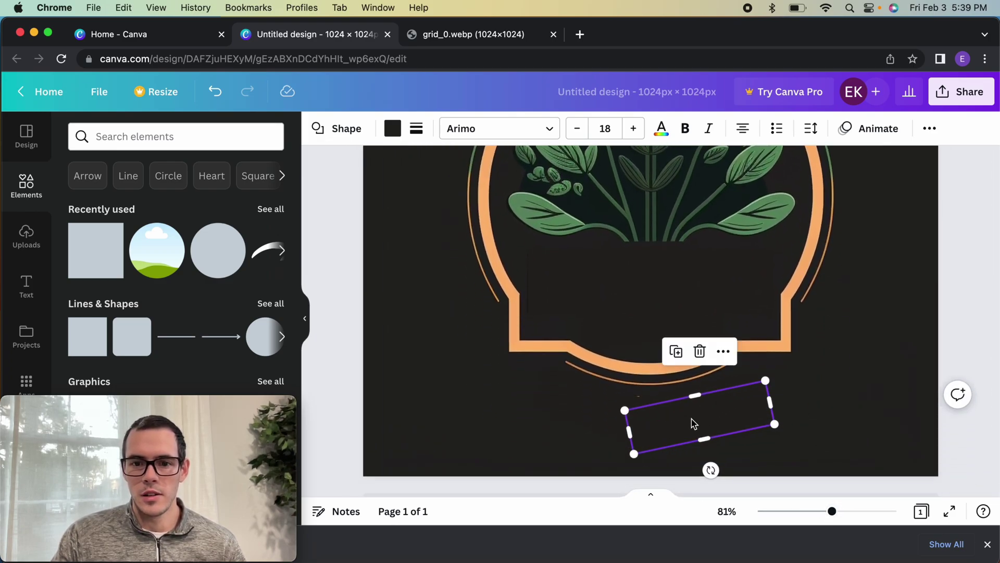
{"action": "left_click_drag", "start_coordinate": [692, 420], "coordinate": [639, 427]}
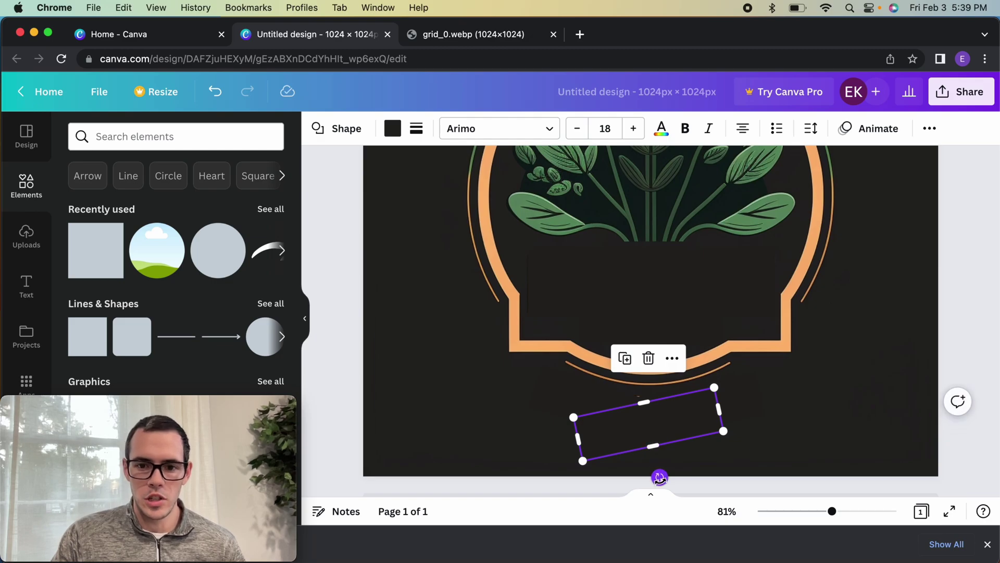
{"action": "left_click_drag", "start_coordinate": [659, 477], "coordinate": [679, 482]}
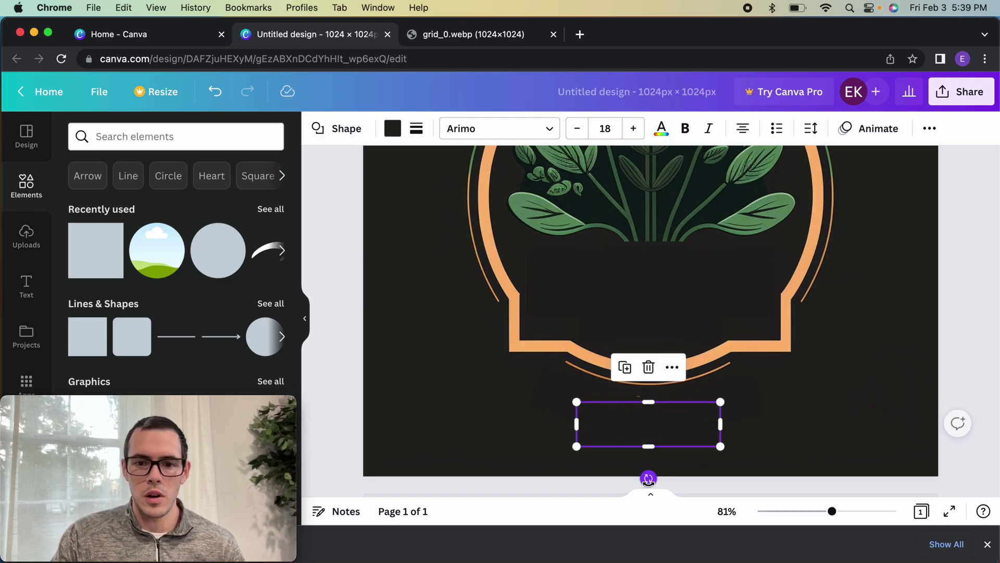
{"action": "left_click_drag", "start_coordinate": [646, 432], "coordinate": [646, 420]}
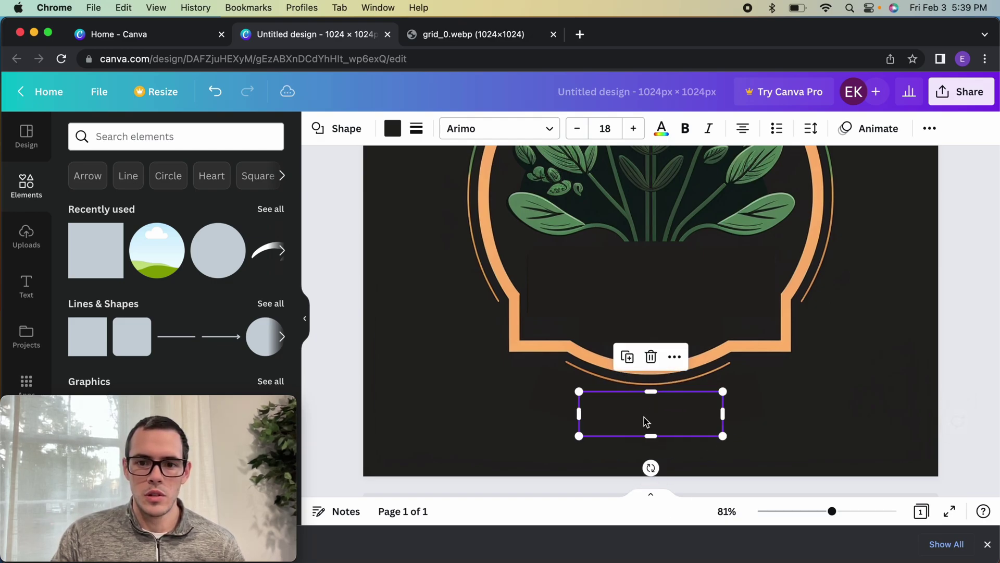
{"action": "left_click", "coordinate": [807, 417]}
{"action": "scroll", "coordinate": [808, 419], "scroll_direction": "up", "scroll_amount": 3}
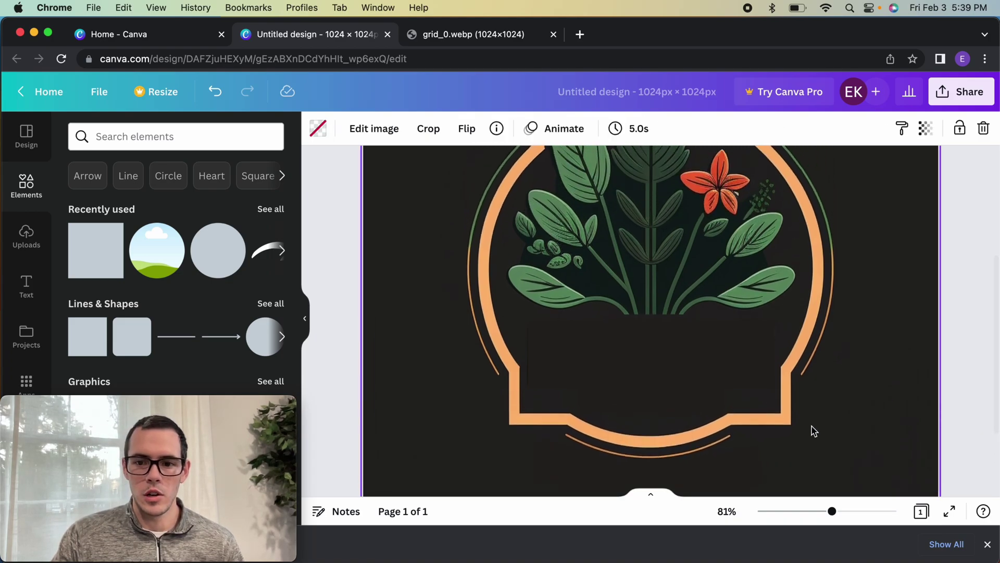
{"action": "left_click_drag", "start_coordinate": [832, 512], "coordinate": [820, 513]}
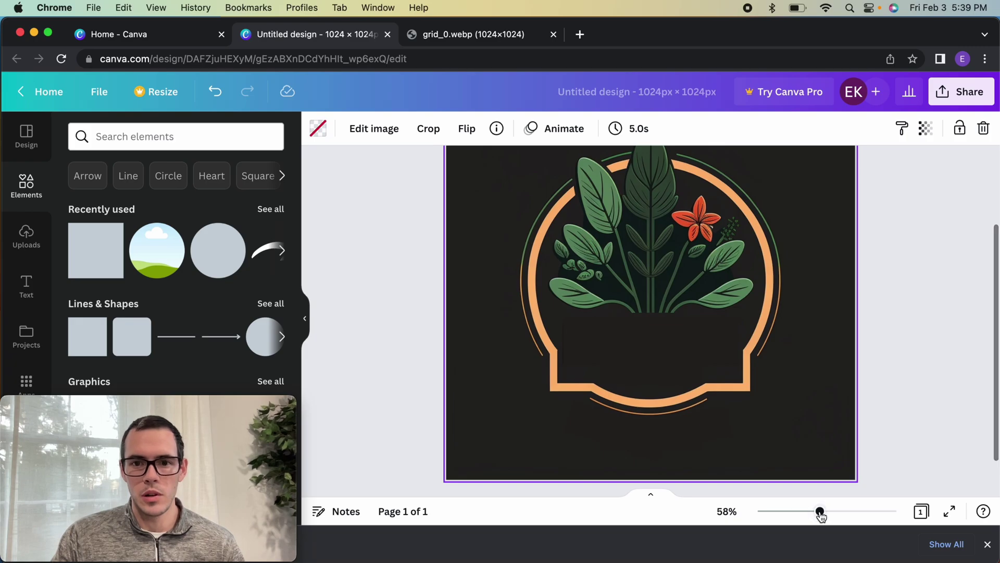
{"action": "scroll", "coordinate": [905, 388], "scroll_direction": "up", "scroll_amount": 2}
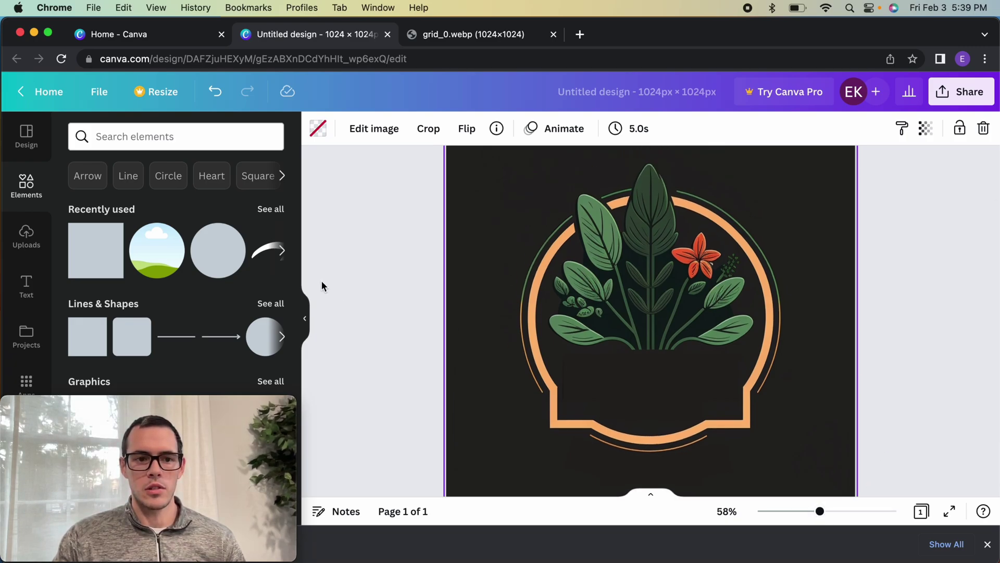
- Add a 'Plant House' heading and move it down into the badge's text area
{"action": "left_click", "coordinate": [26, 286]}
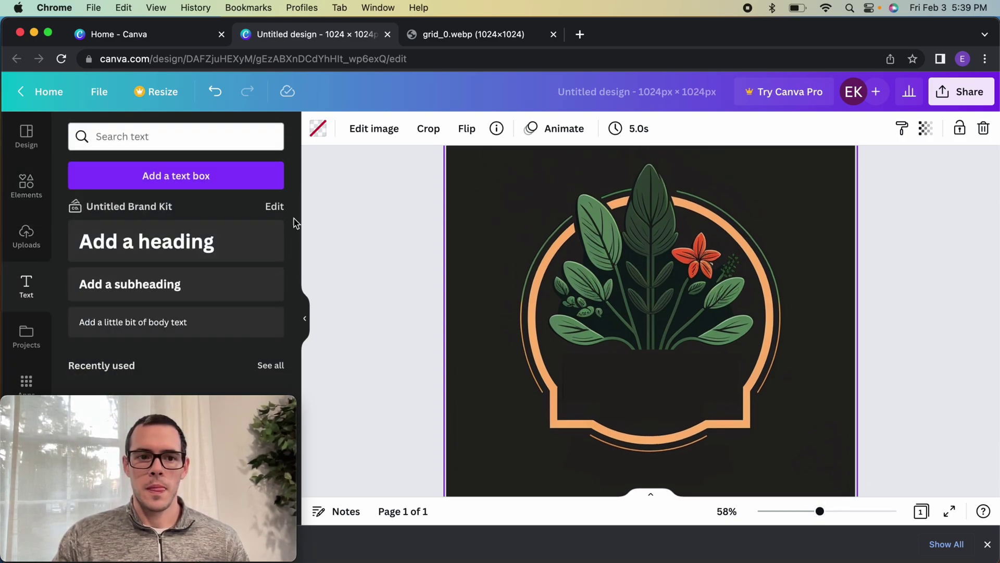
{"action": "left_click", "coordinate": [196, 240]}
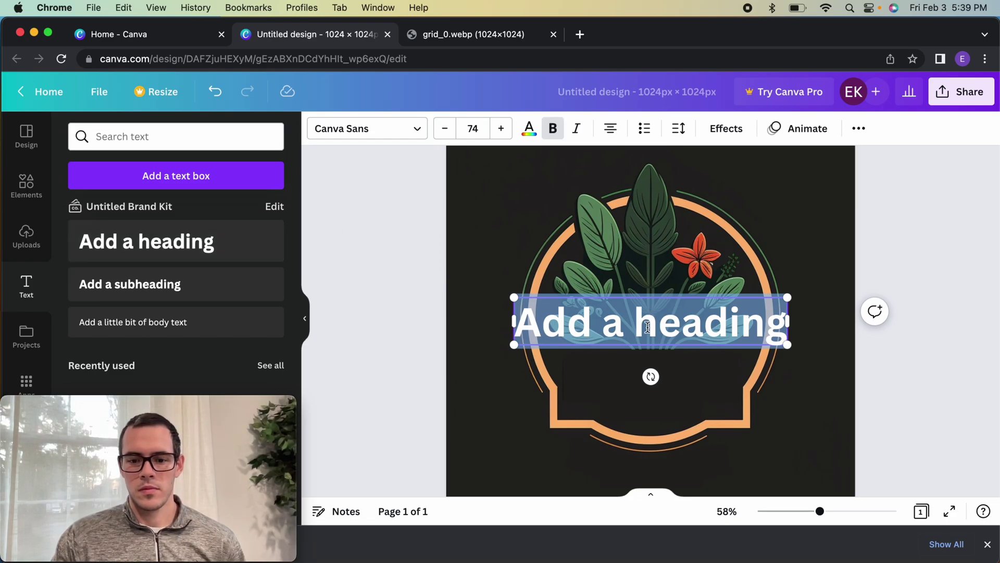
{"action": "type", "text": "Plant House"}
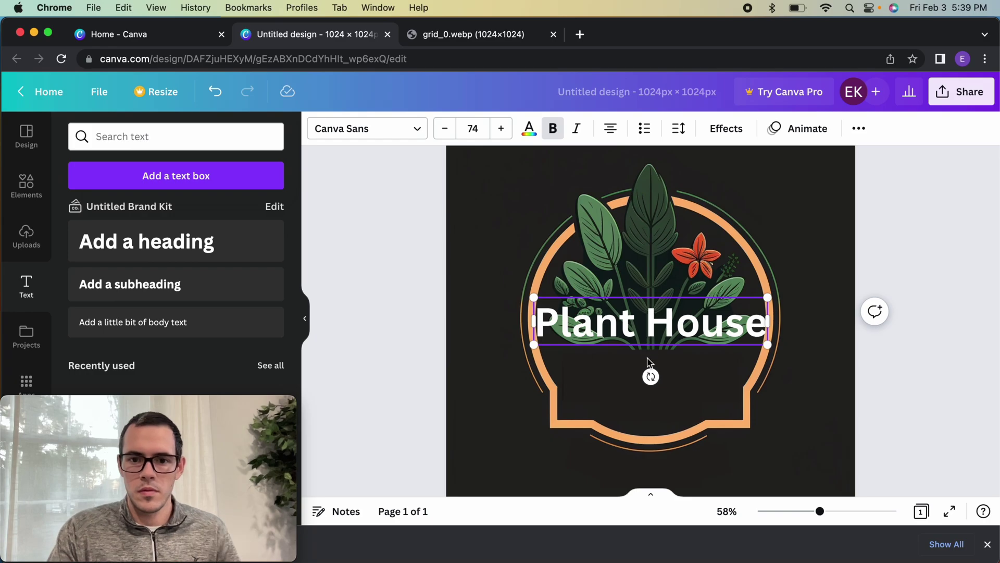
{"action": "left_click", "coordinate": [423, 327]}
{"action": "left_click_drag", "start_coordinate": [575, 334], "coordinate": [577, 366]}
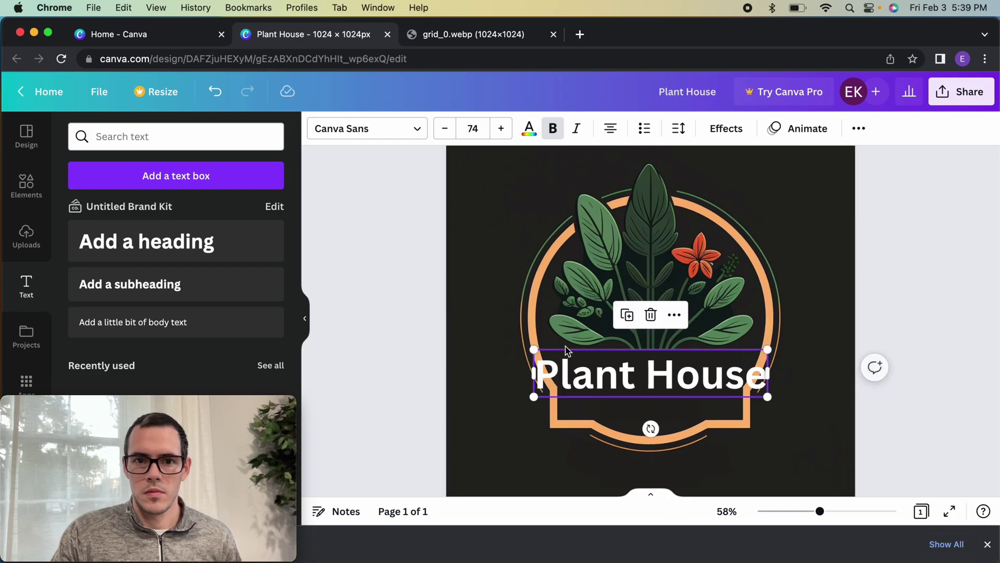
- Set Plant House to Bukhari Script at size 62, then place a duplicate just beneath it
{"action": "left_click", "coordinate": [401, 130]}
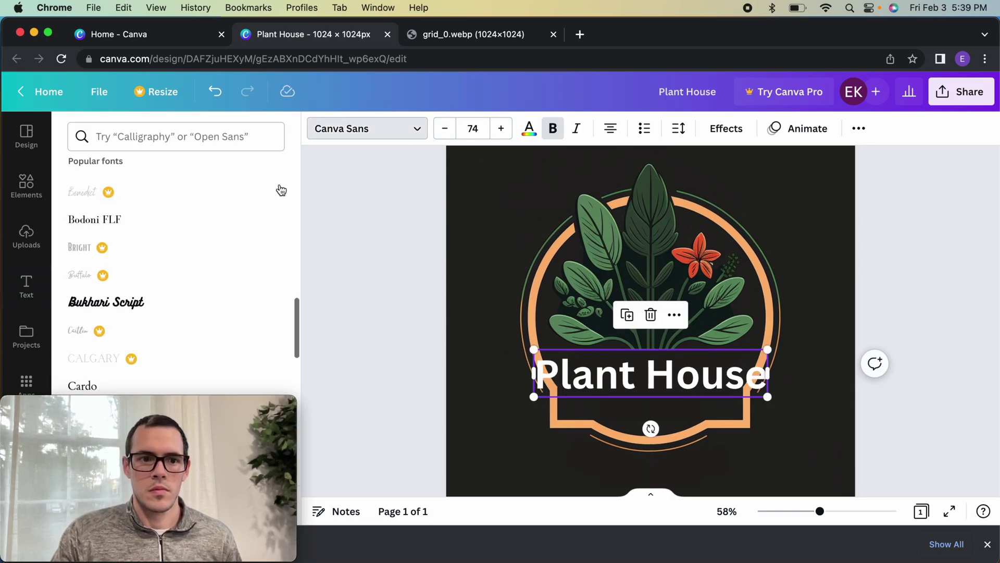
{"action": "scroll", "coordinate": [197, 195], "scroll_direction": "up", "scroll_amount": 3}
{"action": "scroll", "coordinate": [196, 195], "scroll_direction": "up", "scroll_amount": 5}
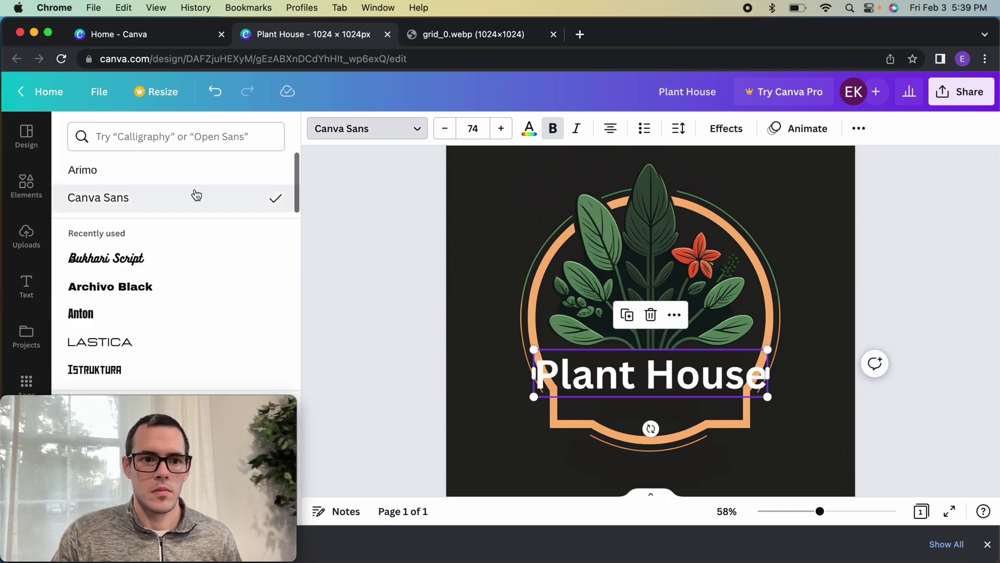
{"action": "left_click", "coordinate": [163, 260]}
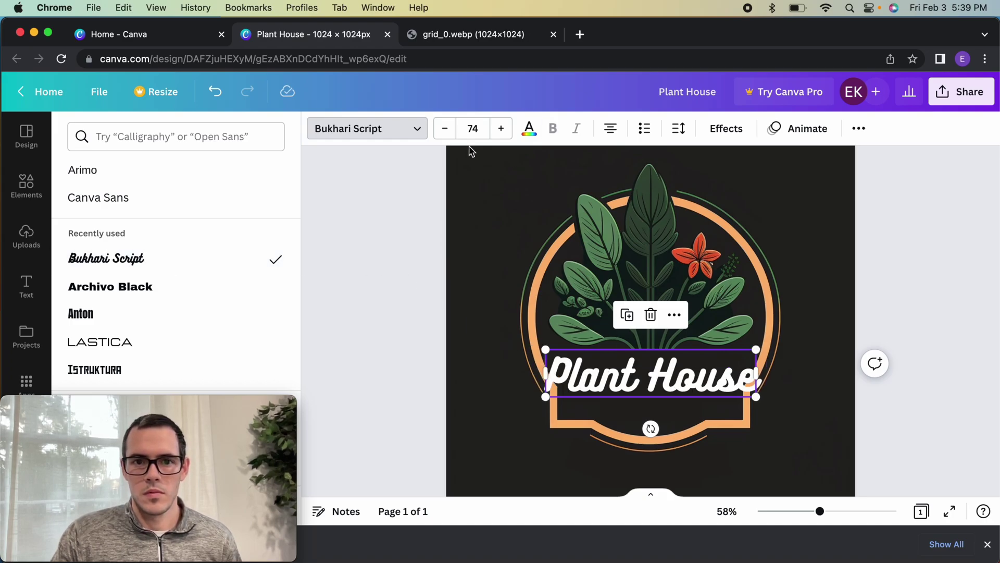
{"action": "left_click_drag", "start_coordinate": [446, 128], "coordinate": [445, 128]}
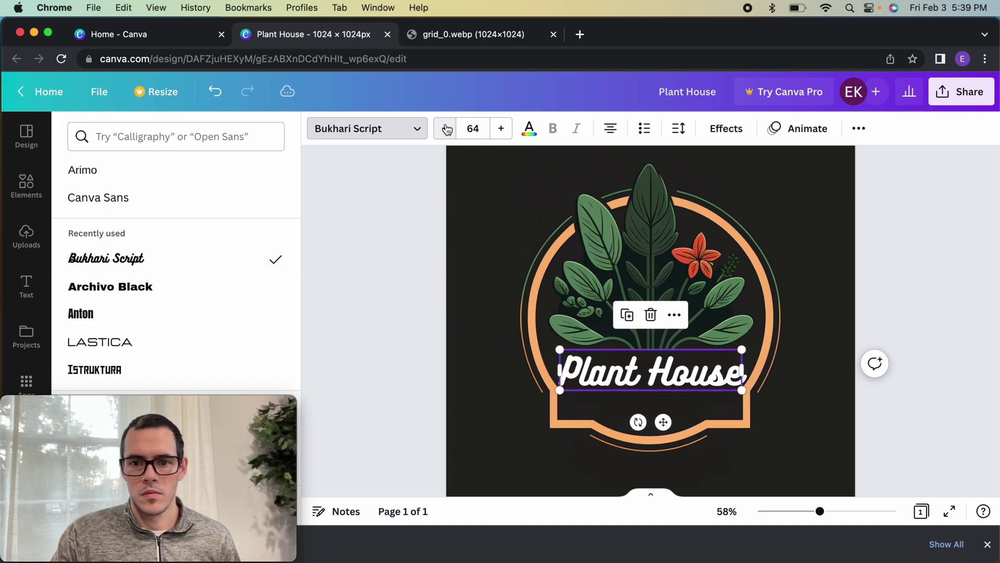
{"action": "left_click", "coordinate": [445, 129]}
{"action": "left_click", "coordinate": [446, 128]}
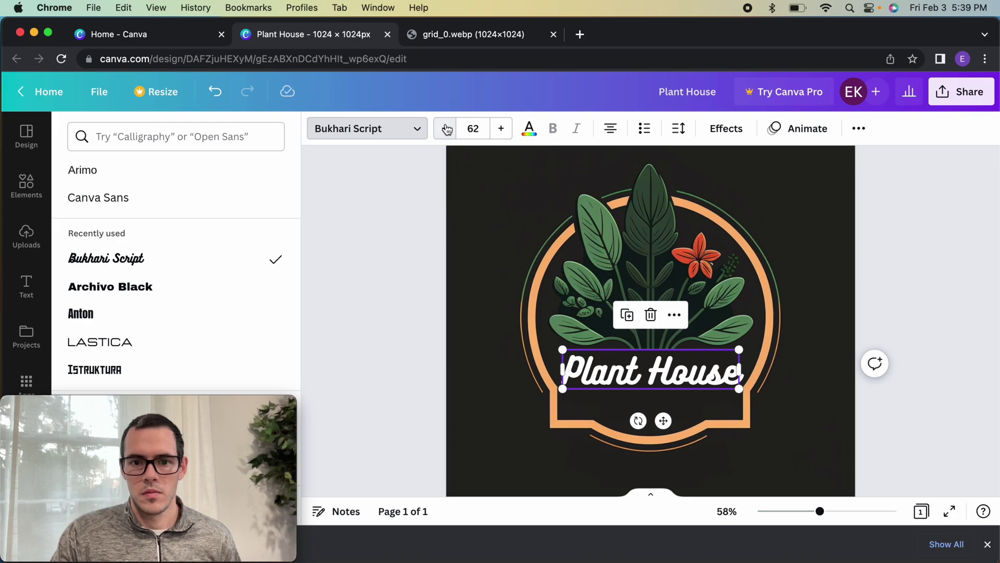
{"action": "left_click", "coordinate": [629, 319]}
{"action": "left_click_drag", "start_coordinate": [632, 388], "coordinate": [621, 406]}
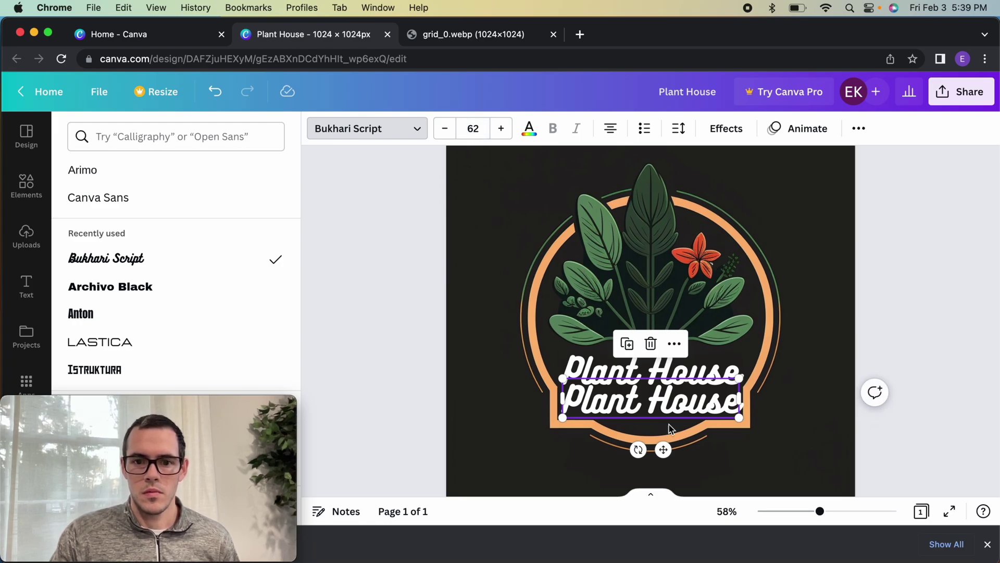
- Replace the duplicated line's text with 'Est. 2023'
{"action": "double_click", "coordinate": [693, 403]}
{"action": "key", "text": "super+a"}
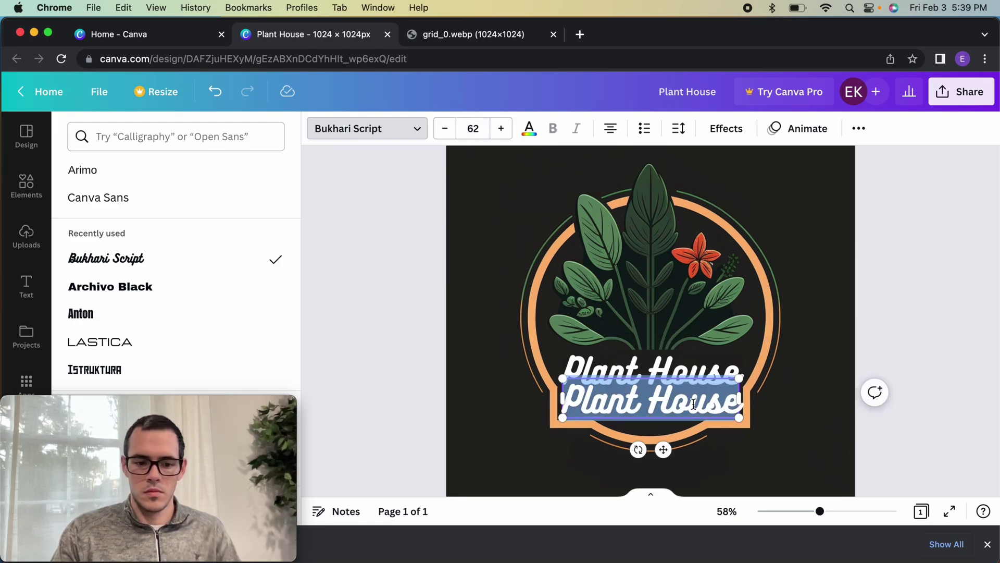
{"action": "type", "text": "Est. 2023"}
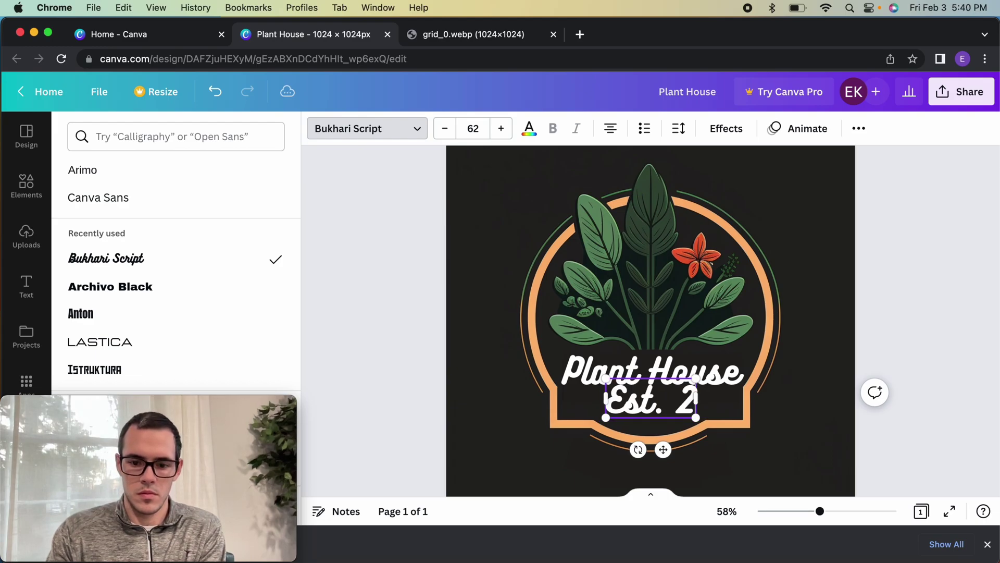
{"action": "left_click", "coordinate": [942, 408]}
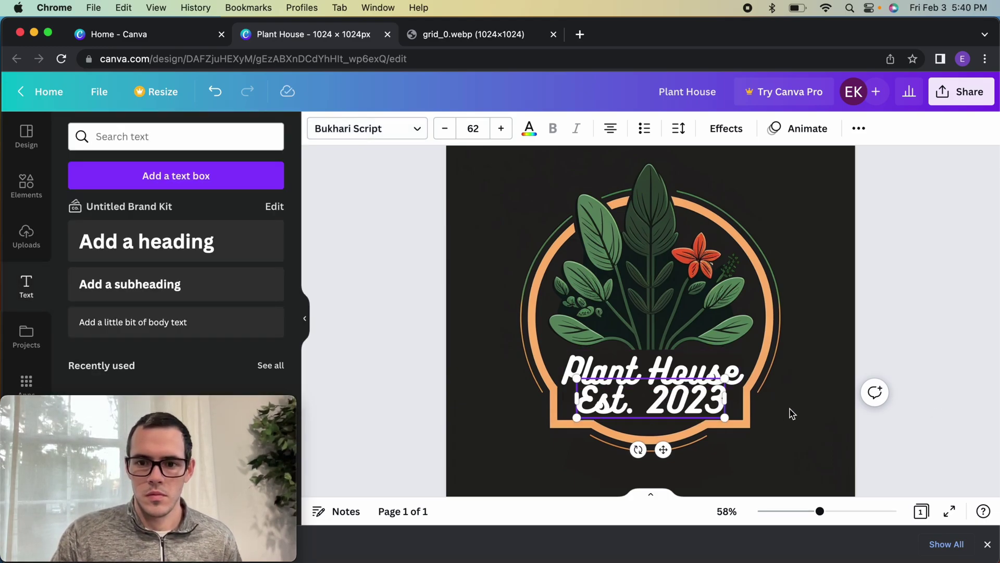
{"action": "left_click", "coordinate": [838, 433]}
- Shrink Est. 2023 to size 43 and centre it beneath Plant House
{"action": "left_click", "coordinate": [706, 412]}
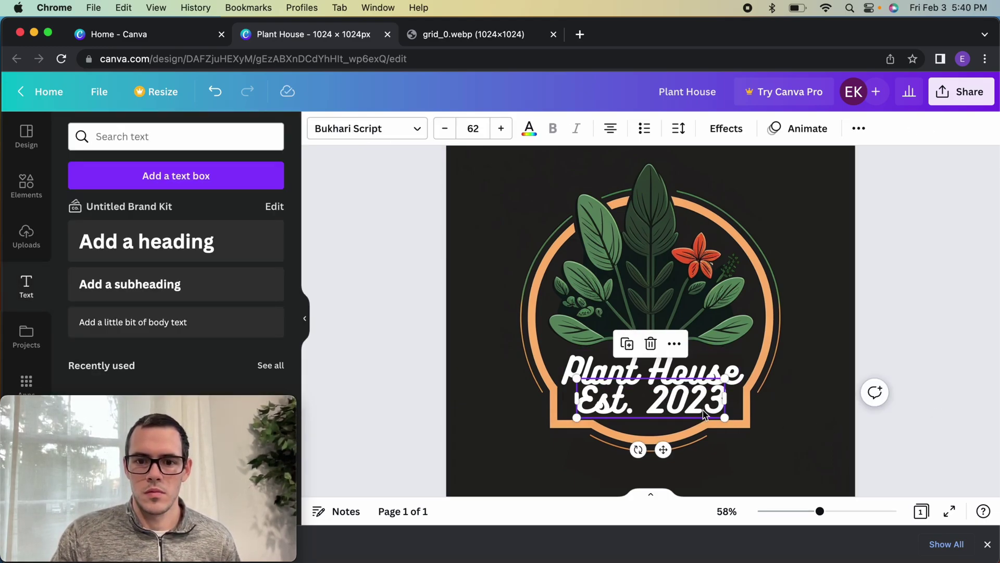
{"action": "left_click_drag", "start_coordinate": [704, 414], "coordinate": [705, 418]}
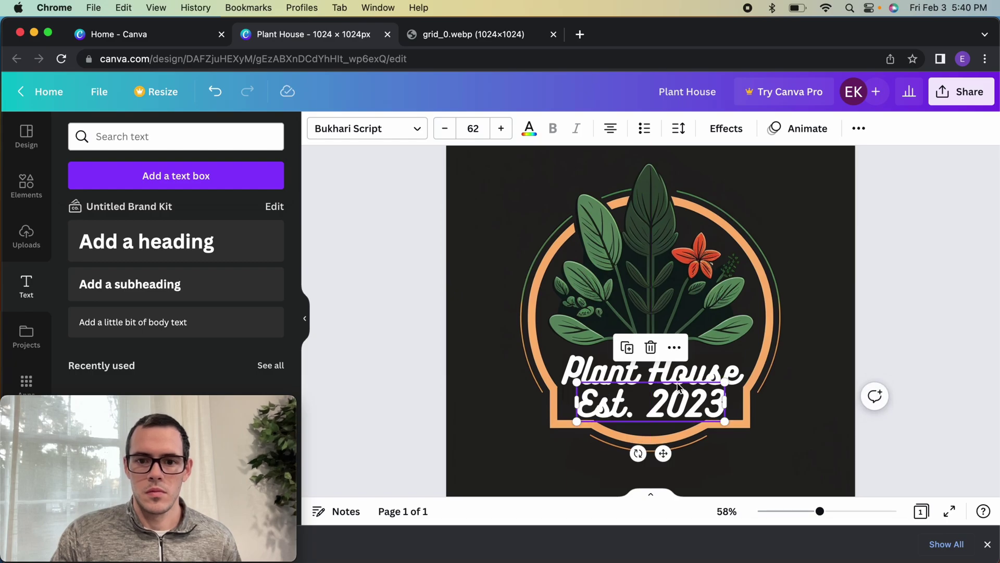
{"action": "left_click", "coordinate": [445, 129]}
{"action": "left_click", "coordinate": [445, 129]}
{"action": "left_click", "coordinate": [445, 129]}
{"action": "left_click", "coordinate": [445, 129]}
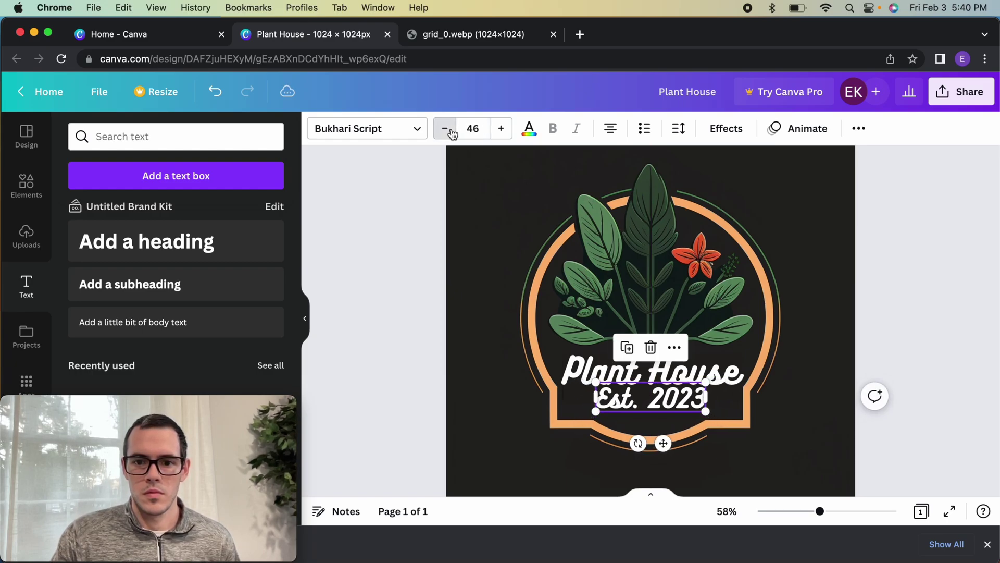
{"action": "left_click", "coordinate": [445, 128]}
{"action": "left_click", "coordinate": [445, 128]}
{"action": "left_click", "coordinate": [445, 129]}
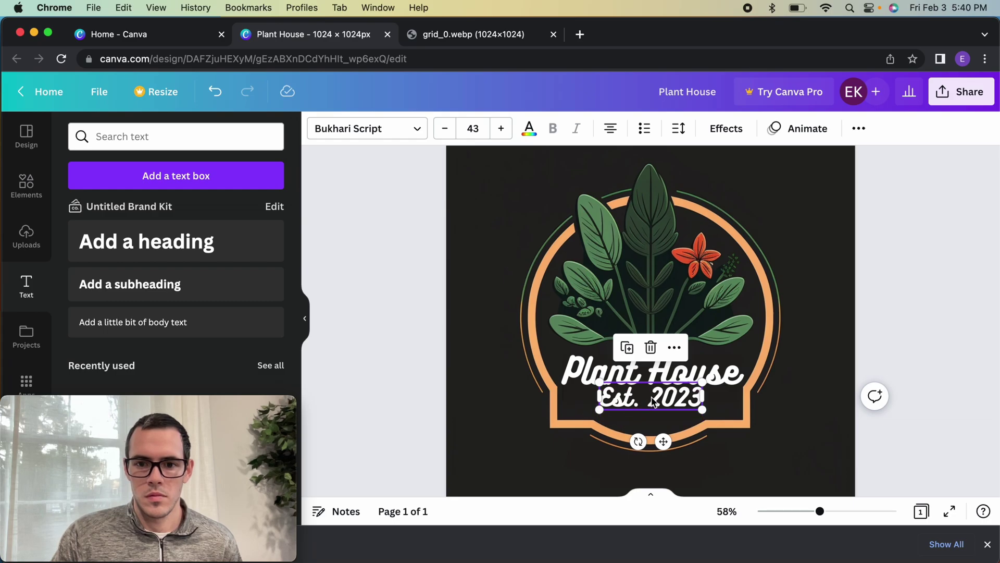
{"action": "left_click_drag", "start_coordinate": [660, 401], "coordinate": [660, 407]}
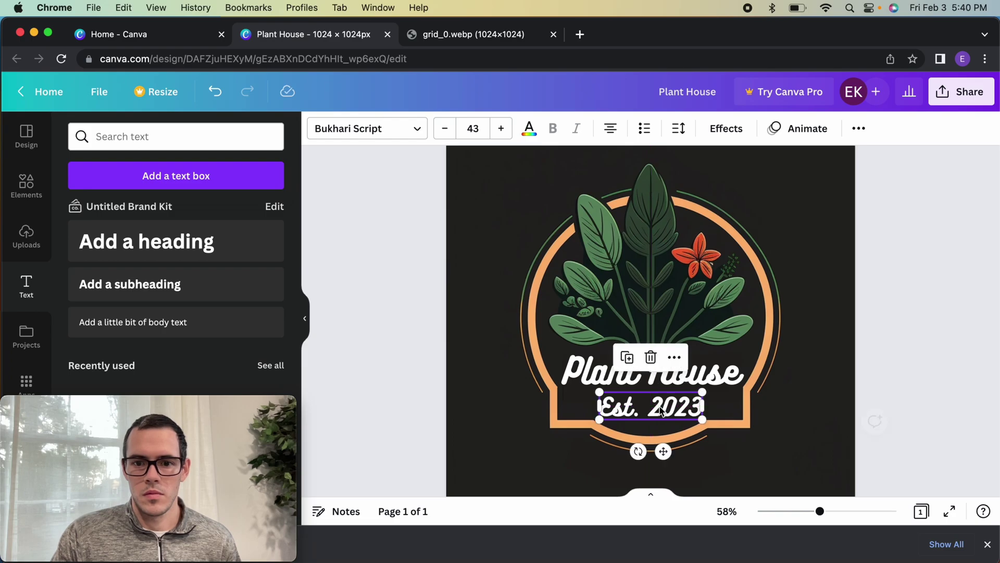
{"action": "left_click", "coordinate": [898, 341]}
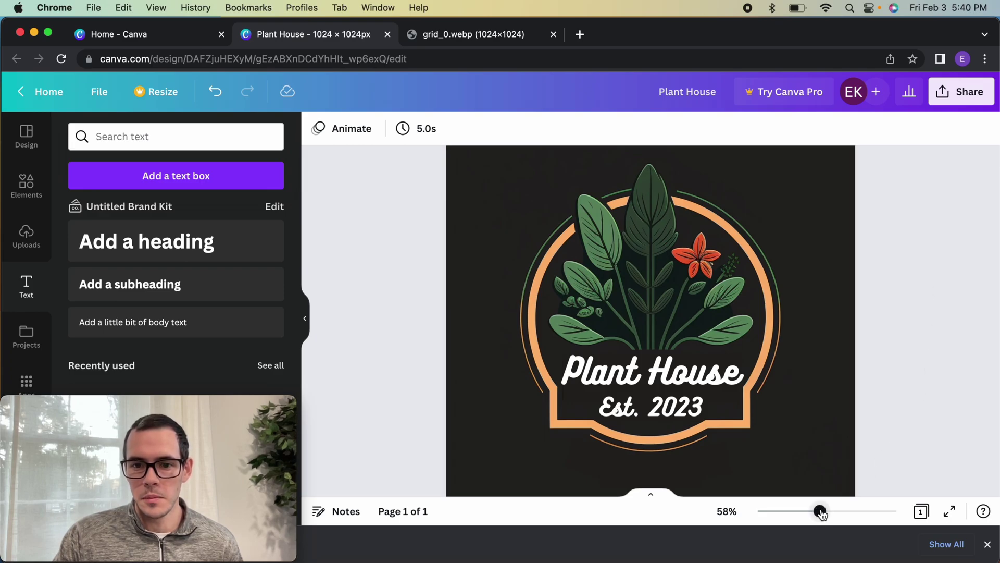
{"action": "left_click_drag", "start_coordinate": [820, 512], "coordinate": [812, 511]}
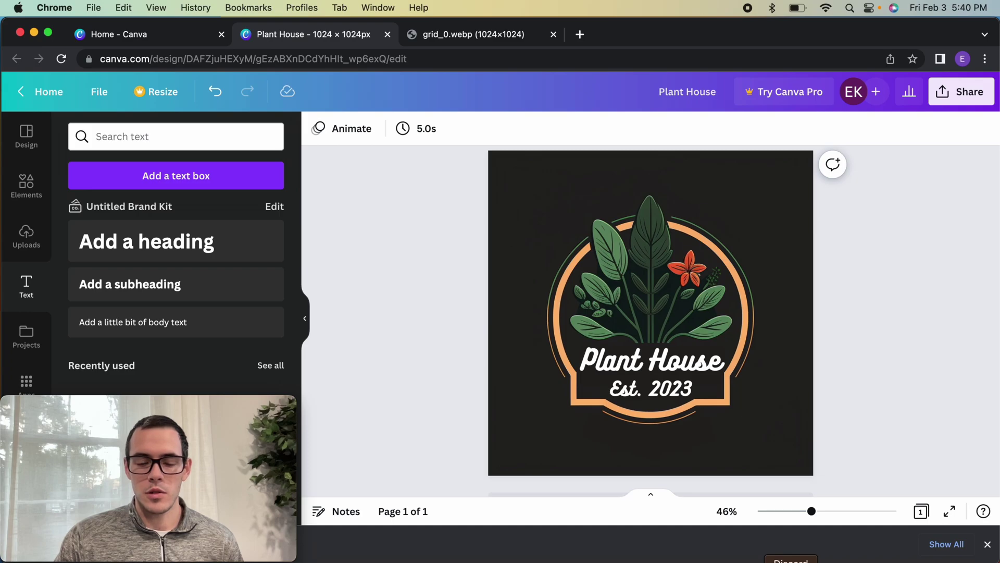
- Back in Discord, close the logo preview and scroll up #logo-design to the car-dealership grids
{"action": "left_click", "coordinate": [790, 562]}
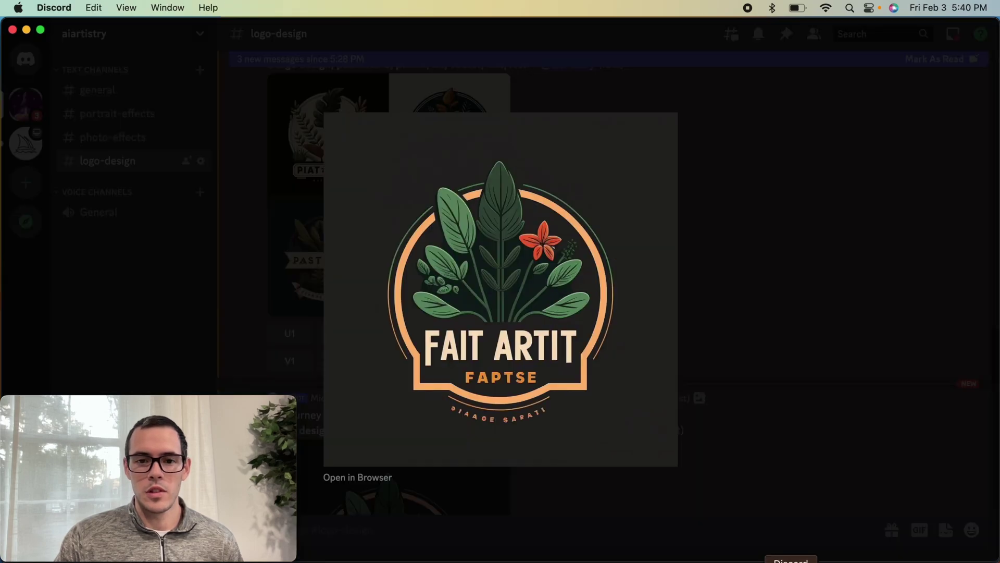
{"action": "left_click", "coordinate": [771, 445]}
{"action": "scroll", "coordinate": [710, 308], "scroll_direction": "up", "scroll_amount": 7}
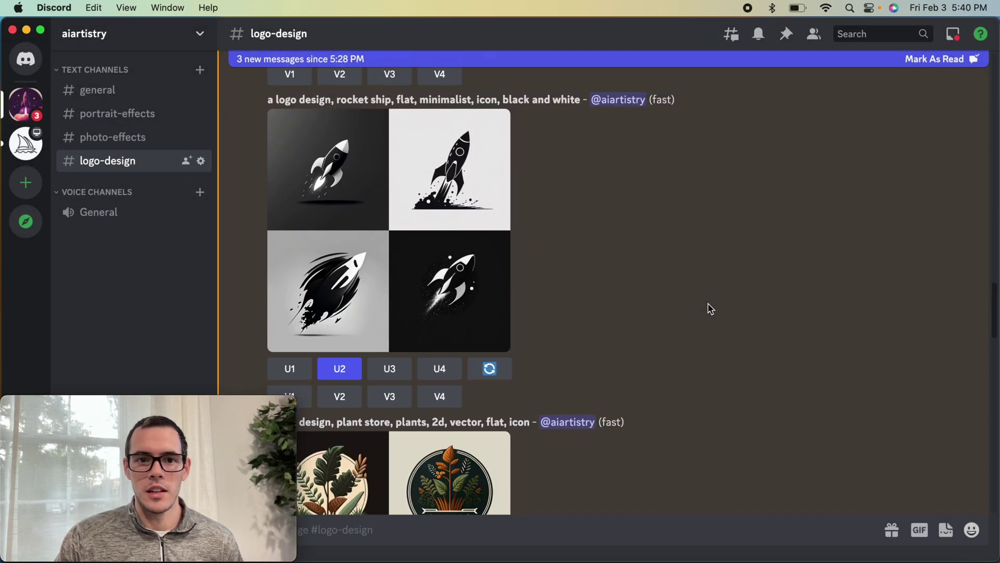
{"action": "scroll", "coordinate": [710, 309], "scroll_direction": "up", "scroll_amount": 6}
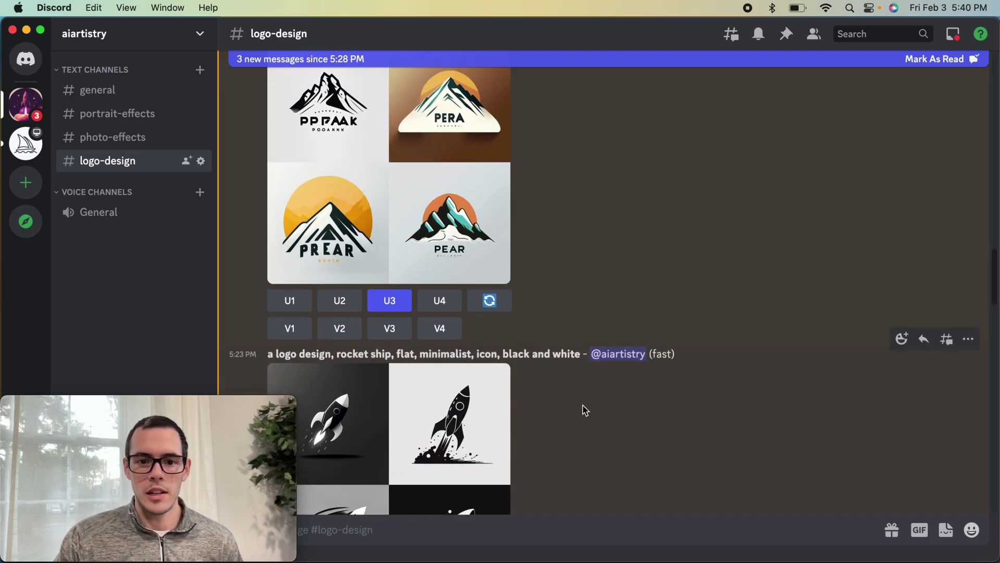
{"action": "scroll", "coordinate": [586, 409], "scroll_direction": "down", "scroll_amount": 2}
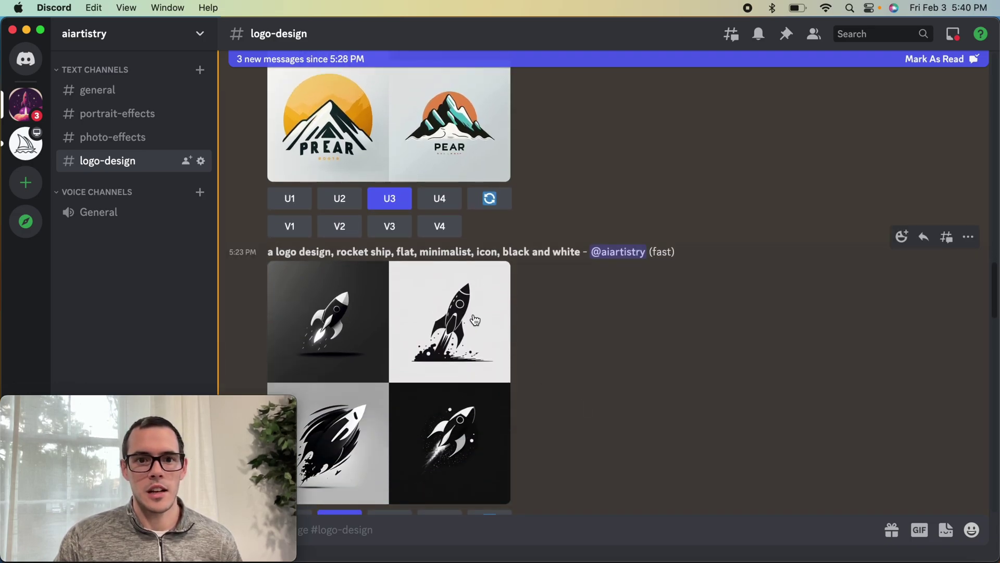
{"action": "scroll", "coordinate": [475, 320], "scroll_direction": "up", "scroll_amount": 3}
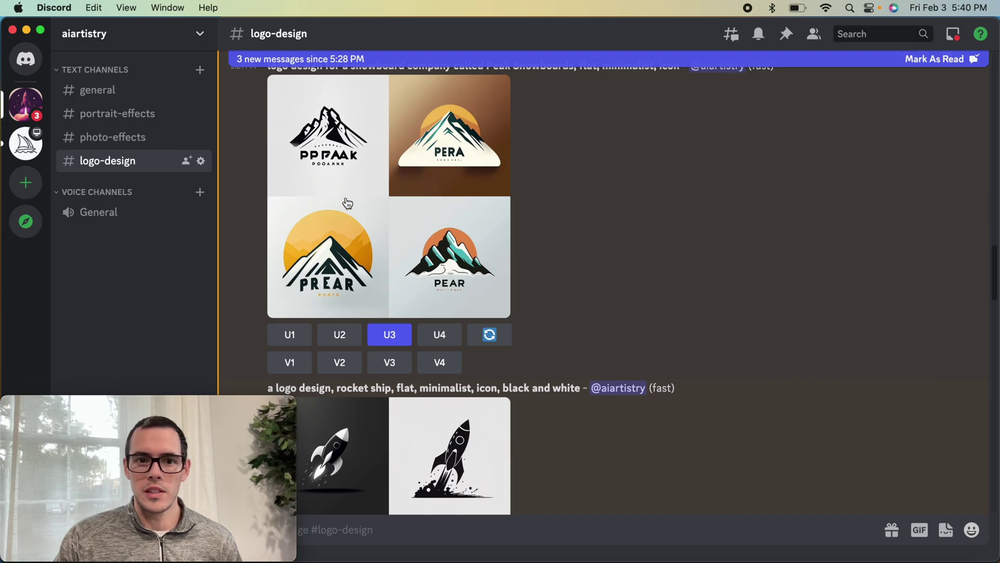
{"action": "scroll", "coordinate": [469, 305], "scroll_direction": "up", "scroll_amount": 20}
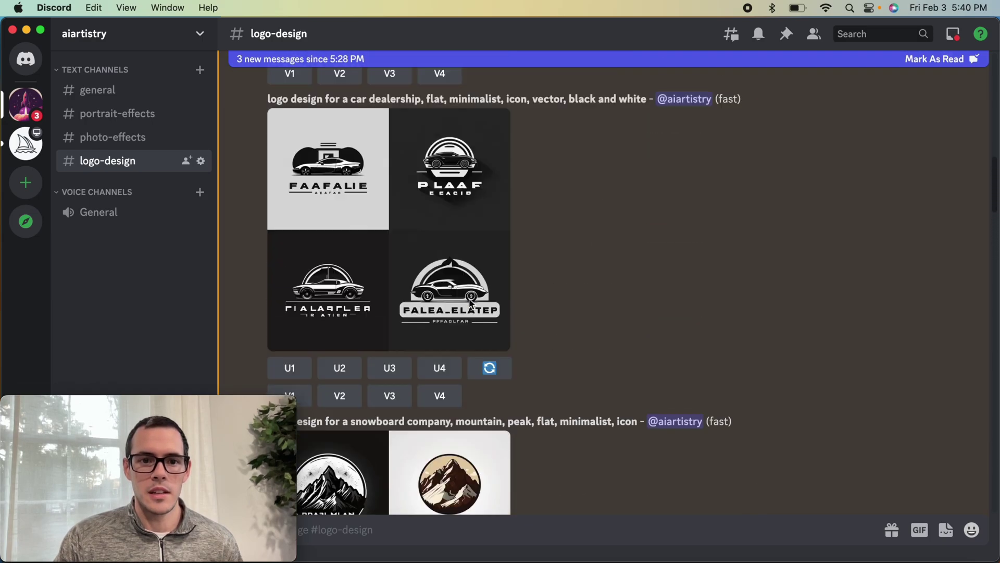
{"action": "scroll", "coordinate": [472, 304], "scroll_direction": "down", "scroll_amount": 2}
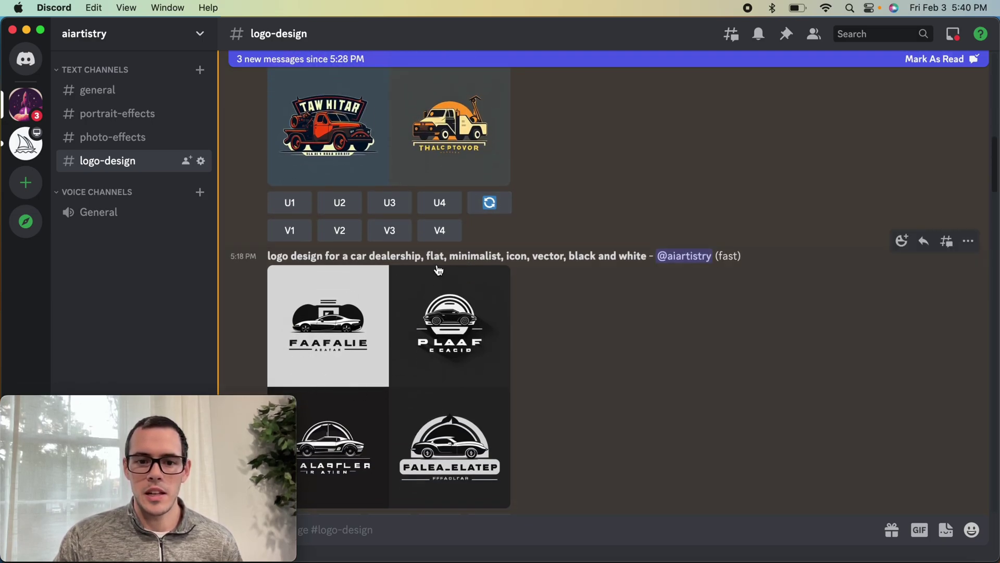